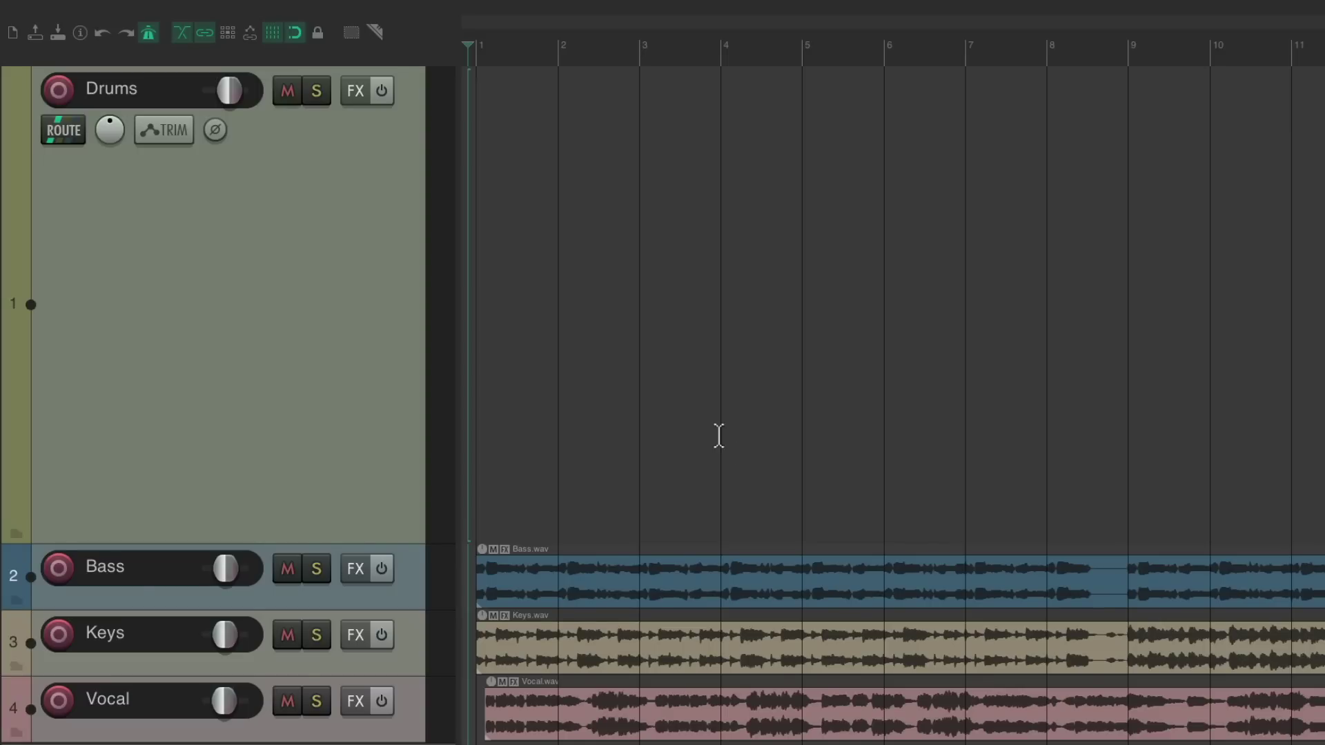
# - After a brief playback, arm the Drums track with input MIDI: All MIDI Inputs, All Channels
pyautogui.press('space')
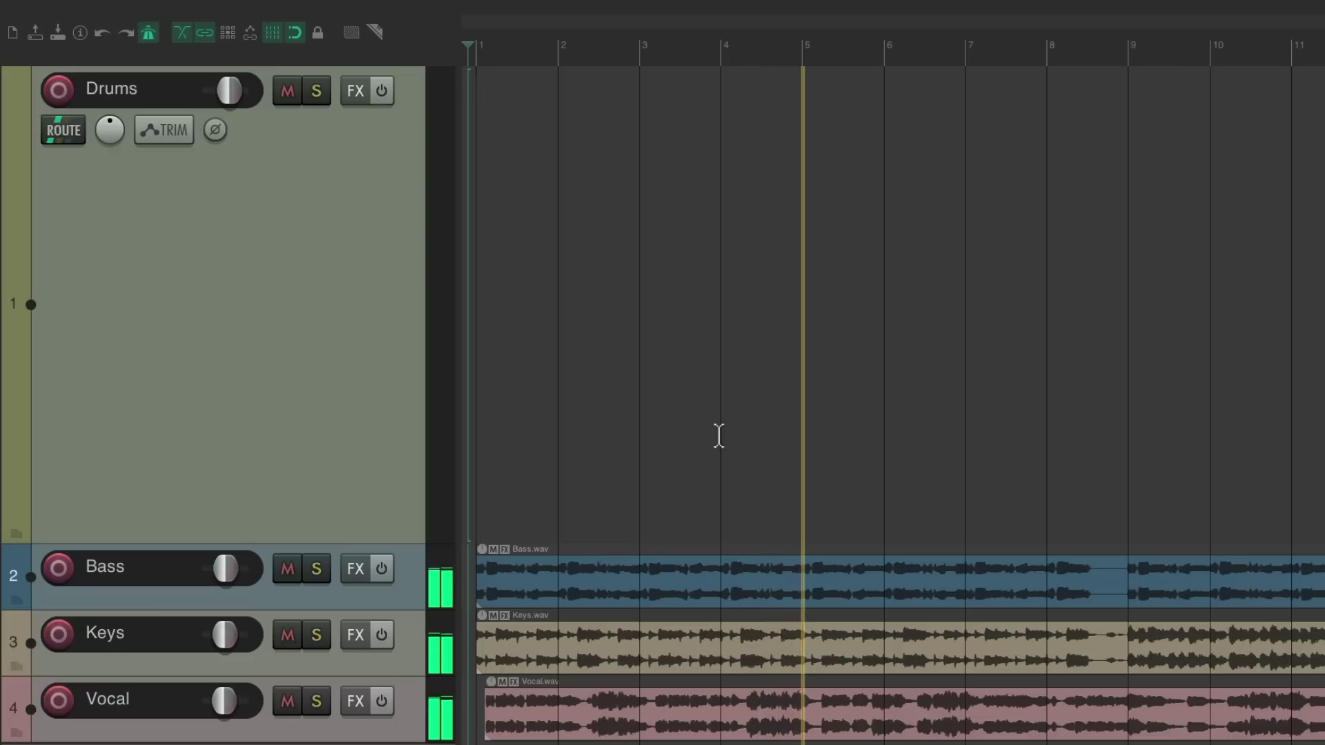
pyautogui.press('space')
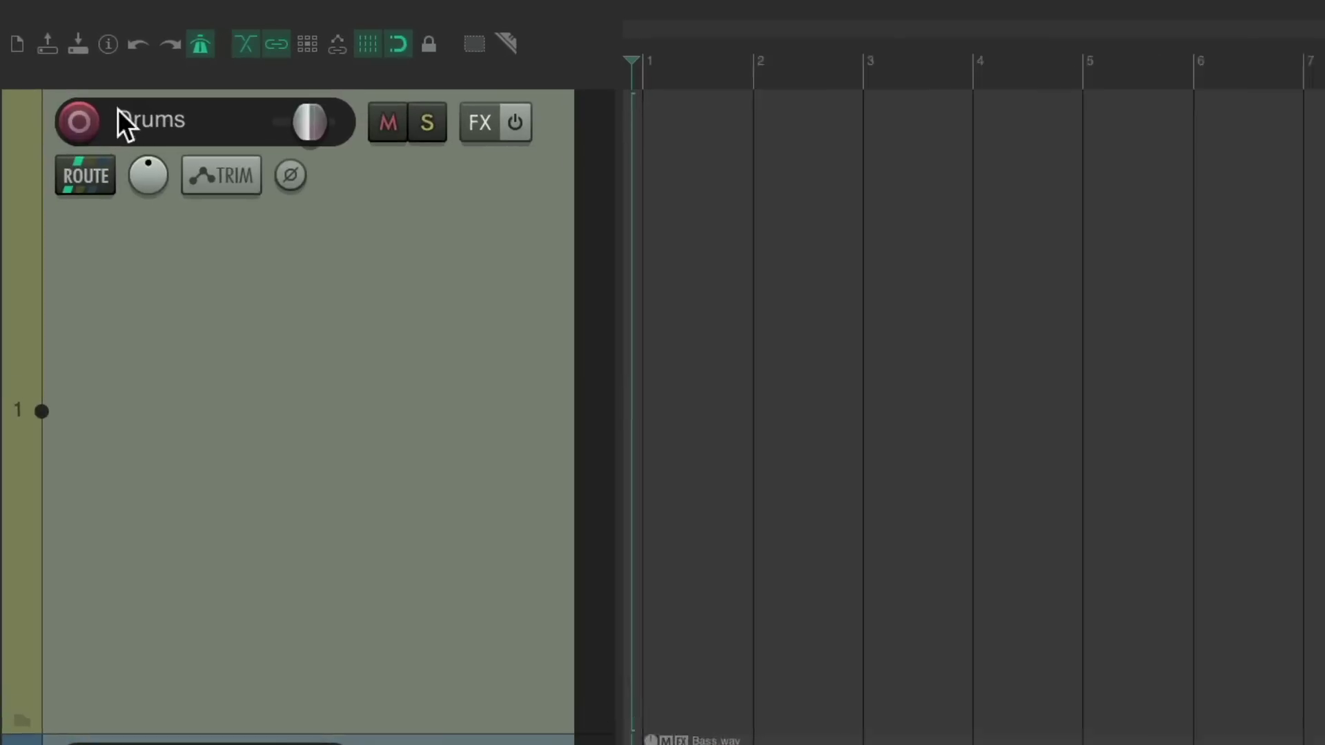
pyautogui.click(58, 91)
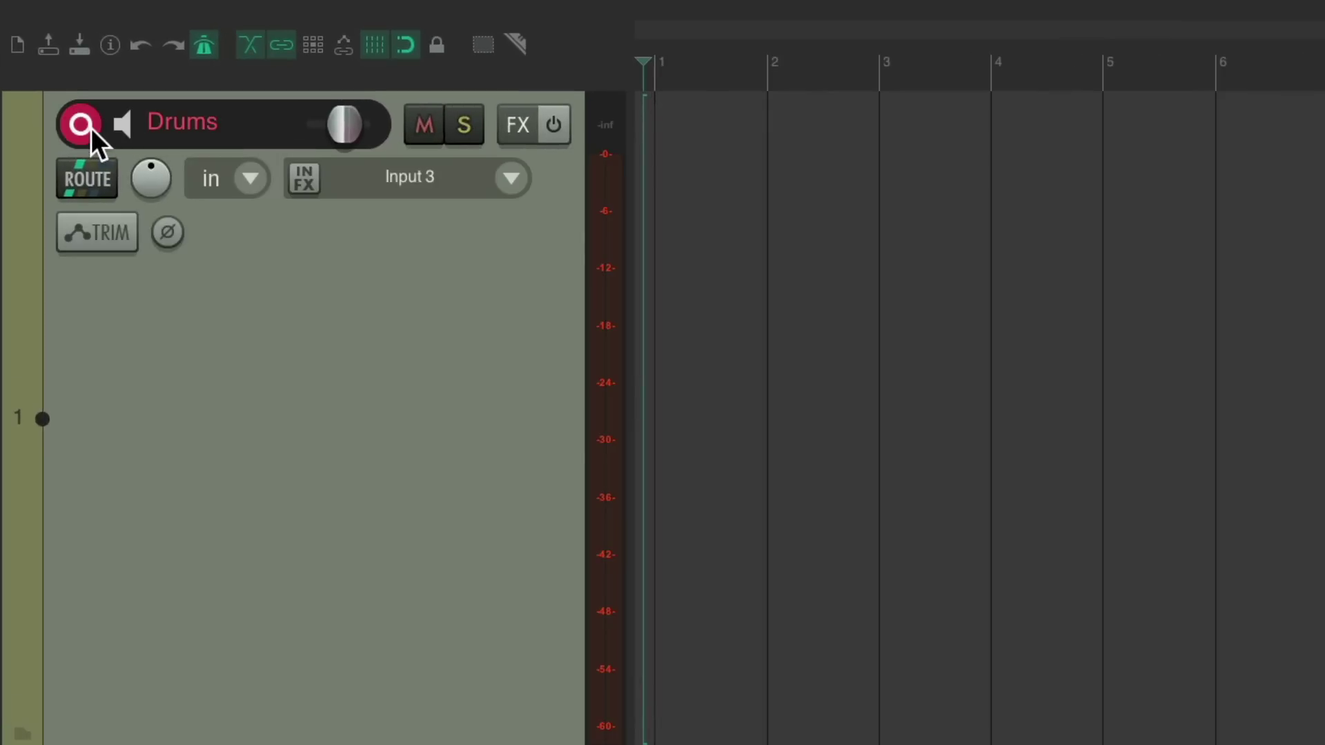
pyautogui.click(509, 178)
pyautogui.moveTo(519, 238)
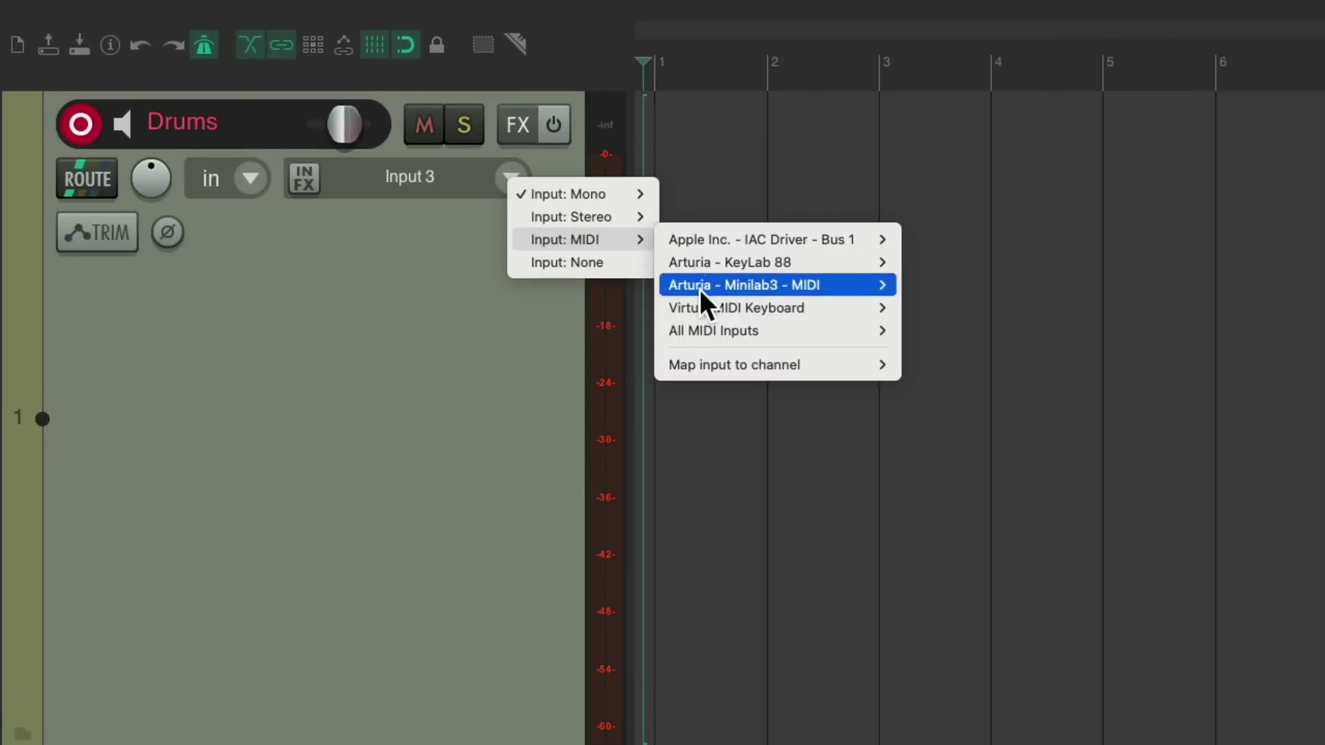
pyautogui.moveTo(665, 330)
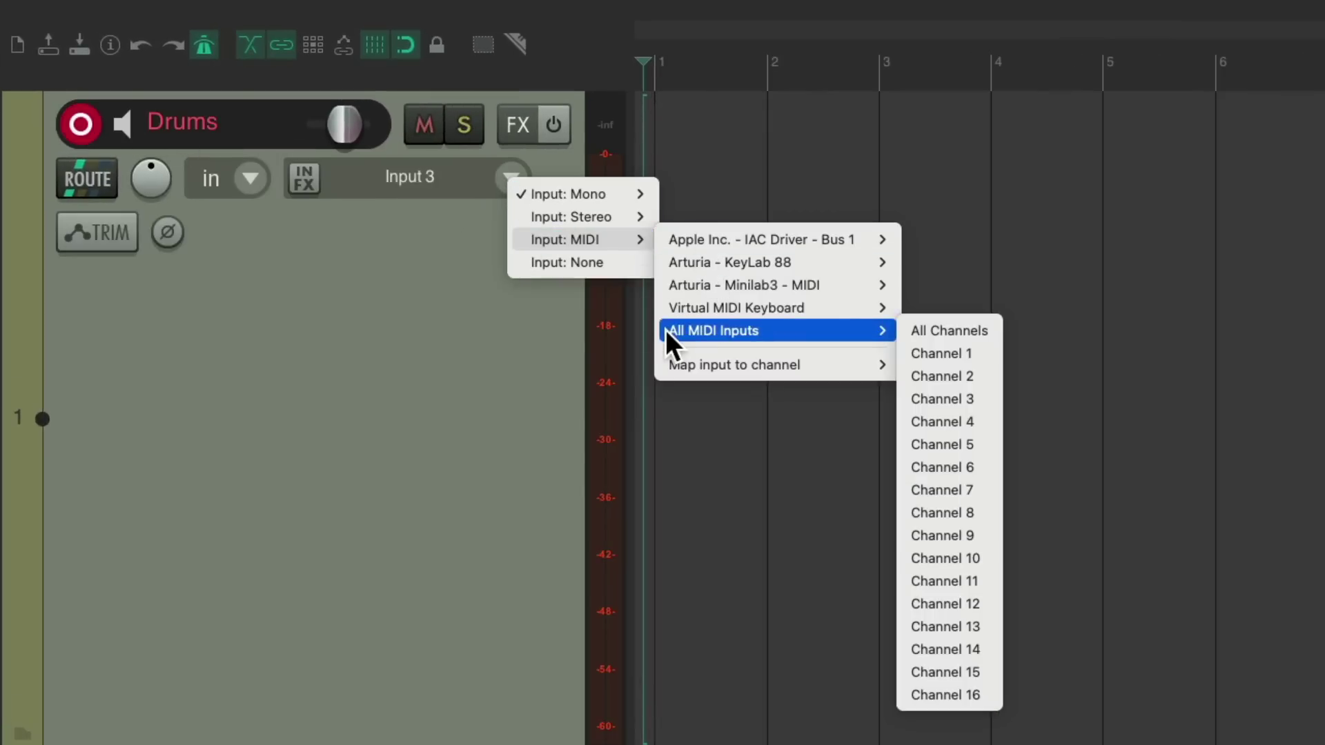
pyautogui.click(907, 336)
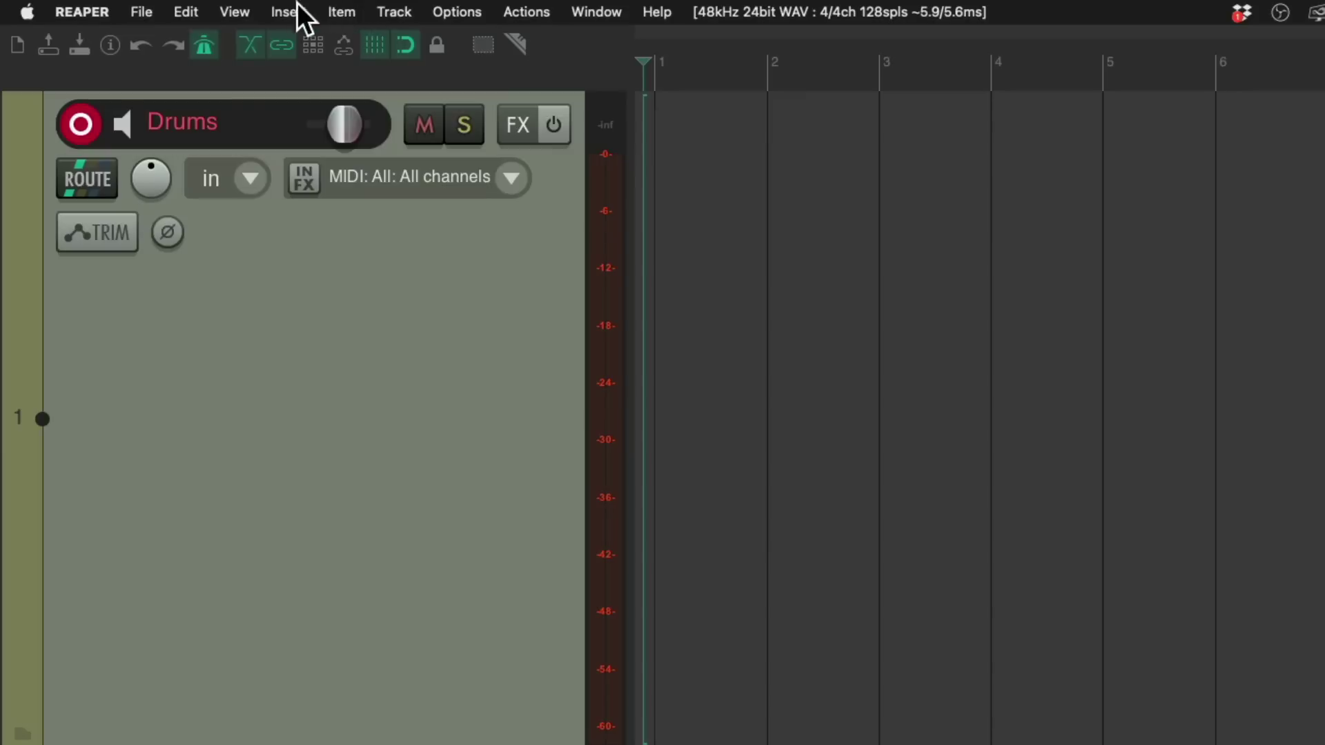
# - Show the Virtual MIDI Keyboard and play test notes on B, N and Q into Drums
pyautogui.click(179, 9)
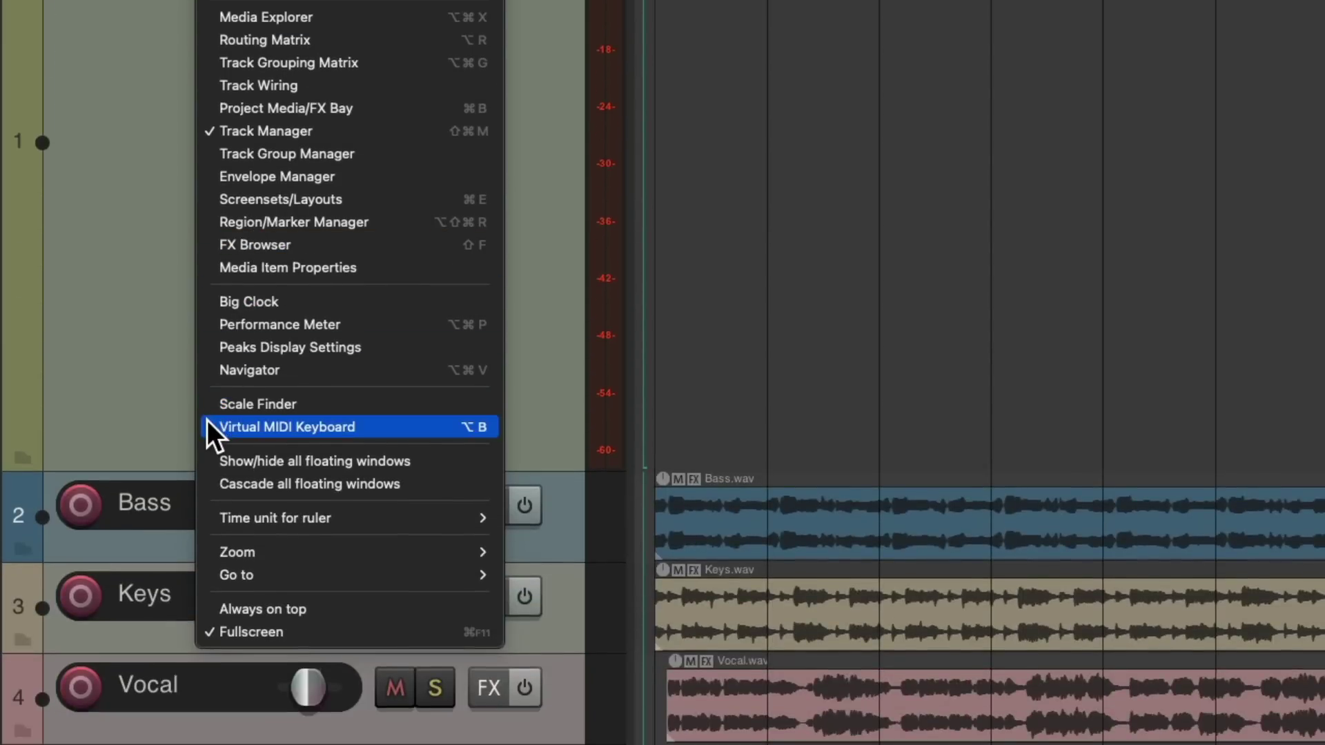
pyautogui.click(207, 428)
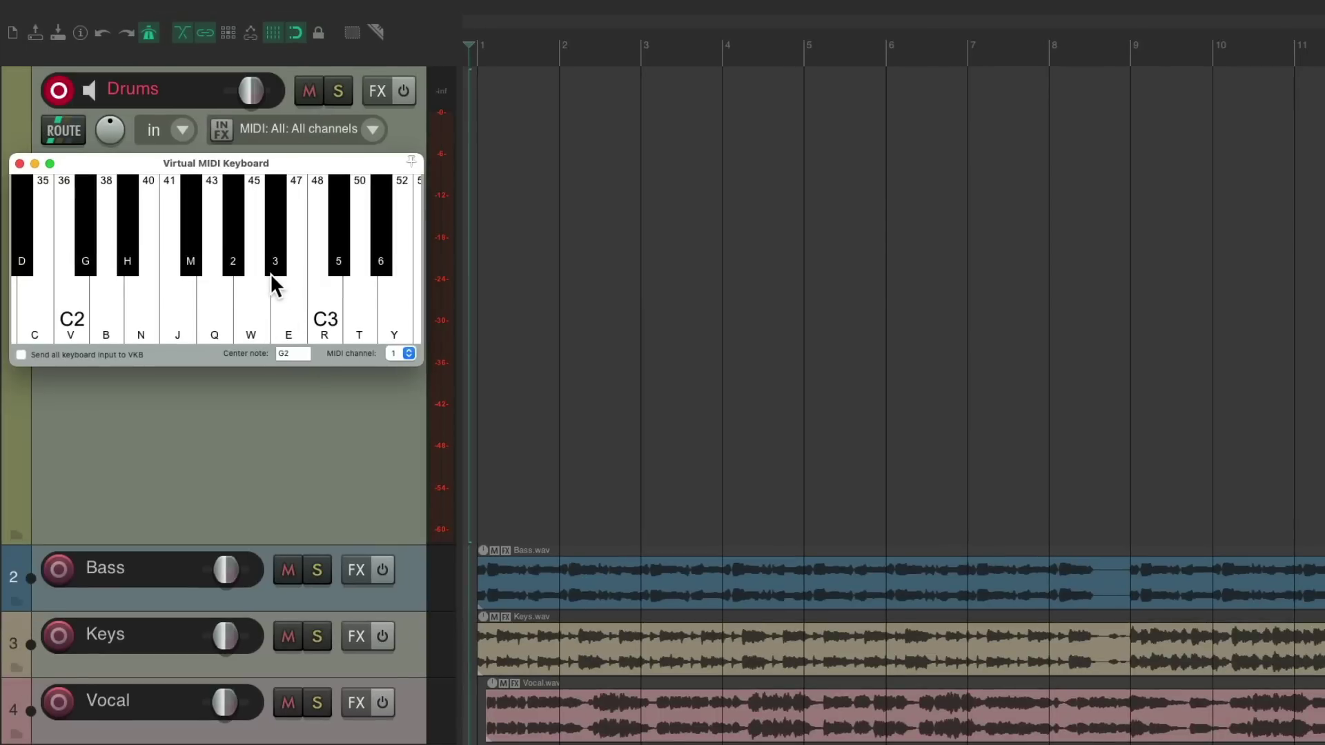
pyautogui.press('b')
pyautogui.press('n')
pyautogui.press('n')
pyautogui.press('q')
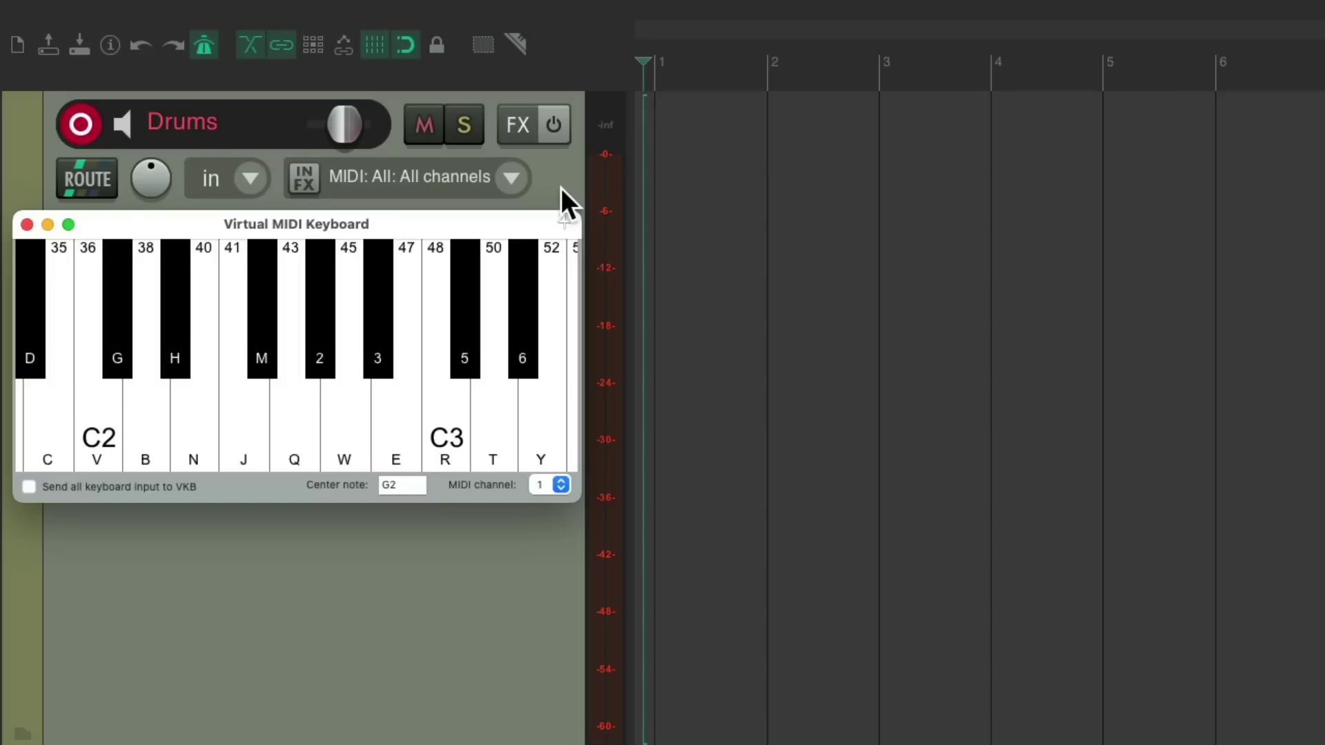
# - Add Cockos' VSTi ReaSamplOmatic5000 to the Drums track's FX chain
pyautogui.click(518, 125)
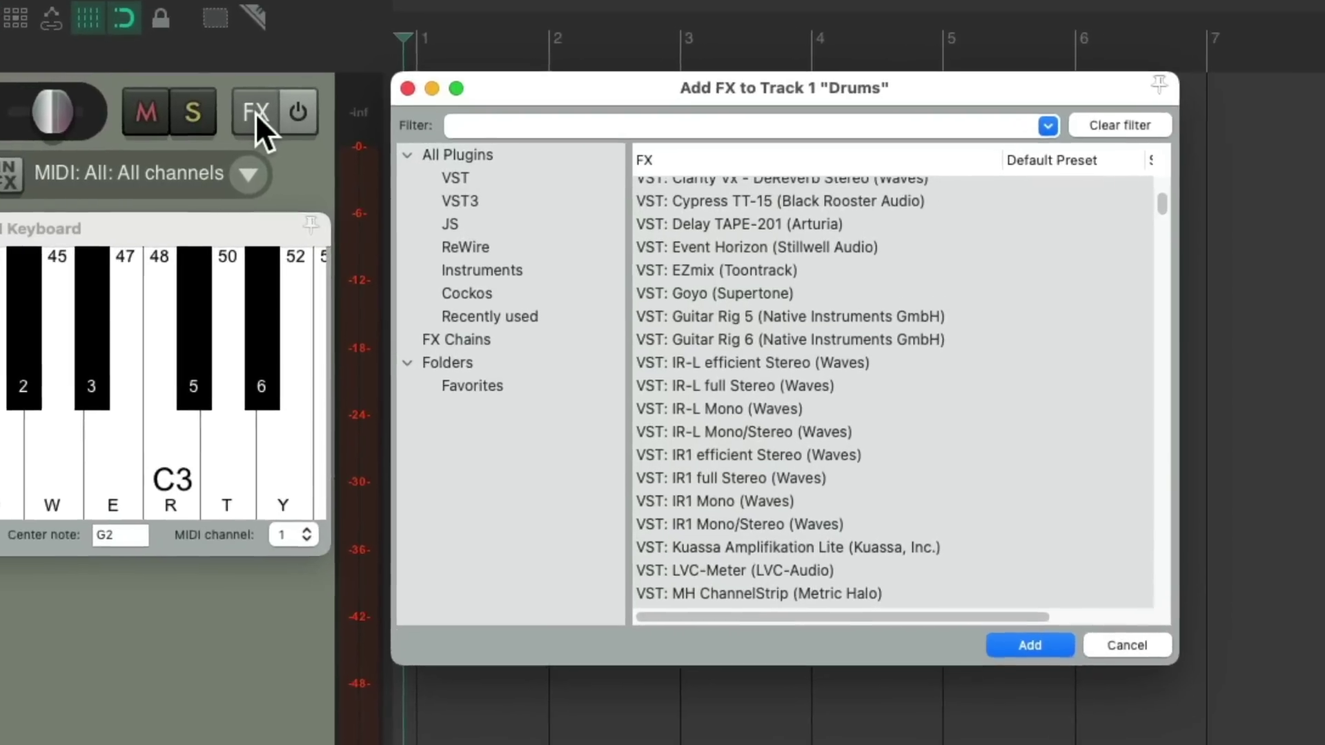
pyautogui.click(518, 294)
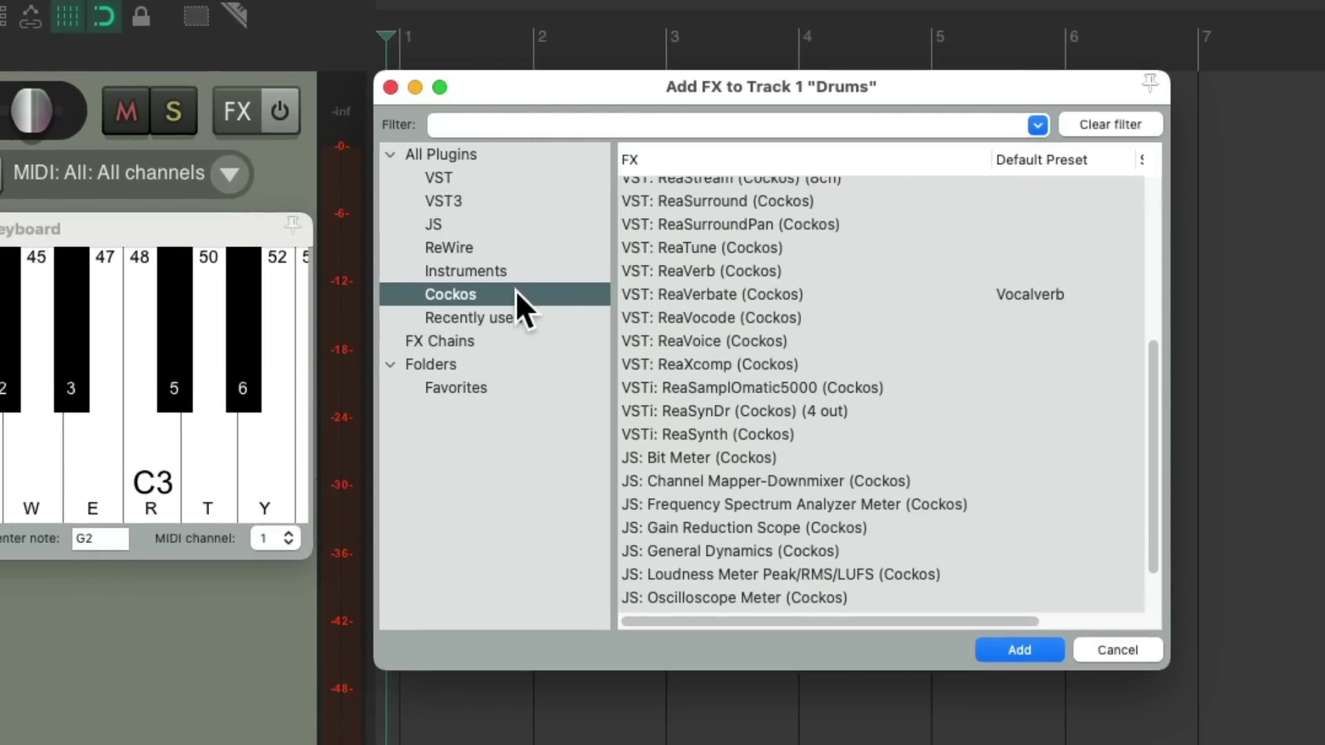
pyautogui.scroll(-2, 866, 345)
pyautogui.click(839, 341)
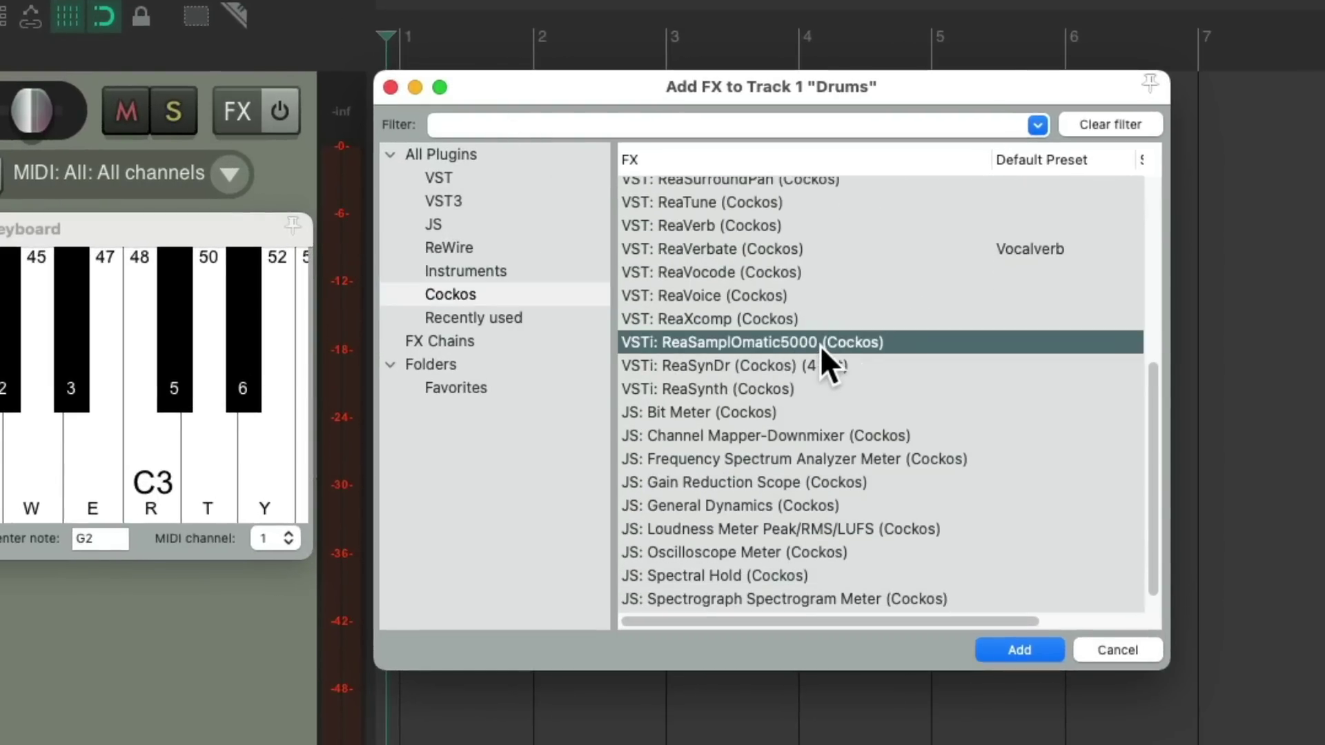
pyautogui.doubleClick(906, 343)
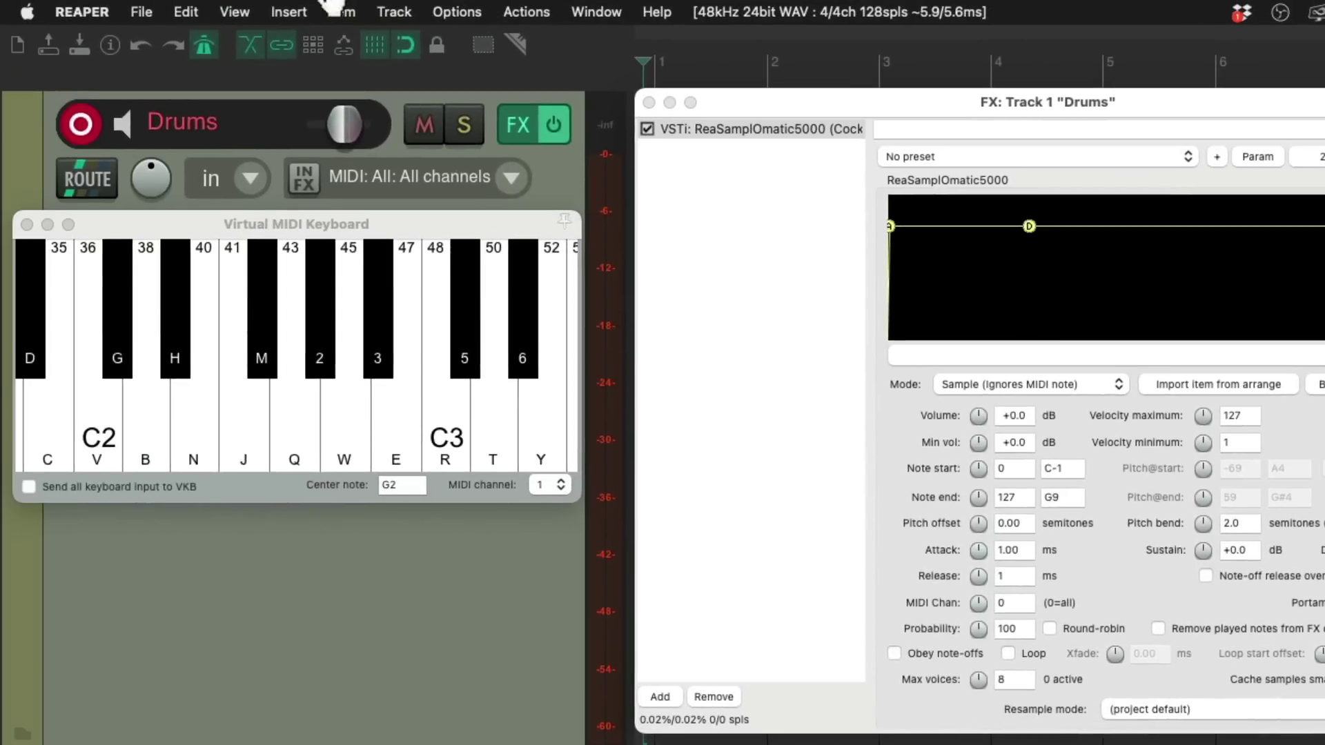
# - Open the Media Explorer and browse to the Sound Library's Kicks folder
pyautogui.click(243, 12)
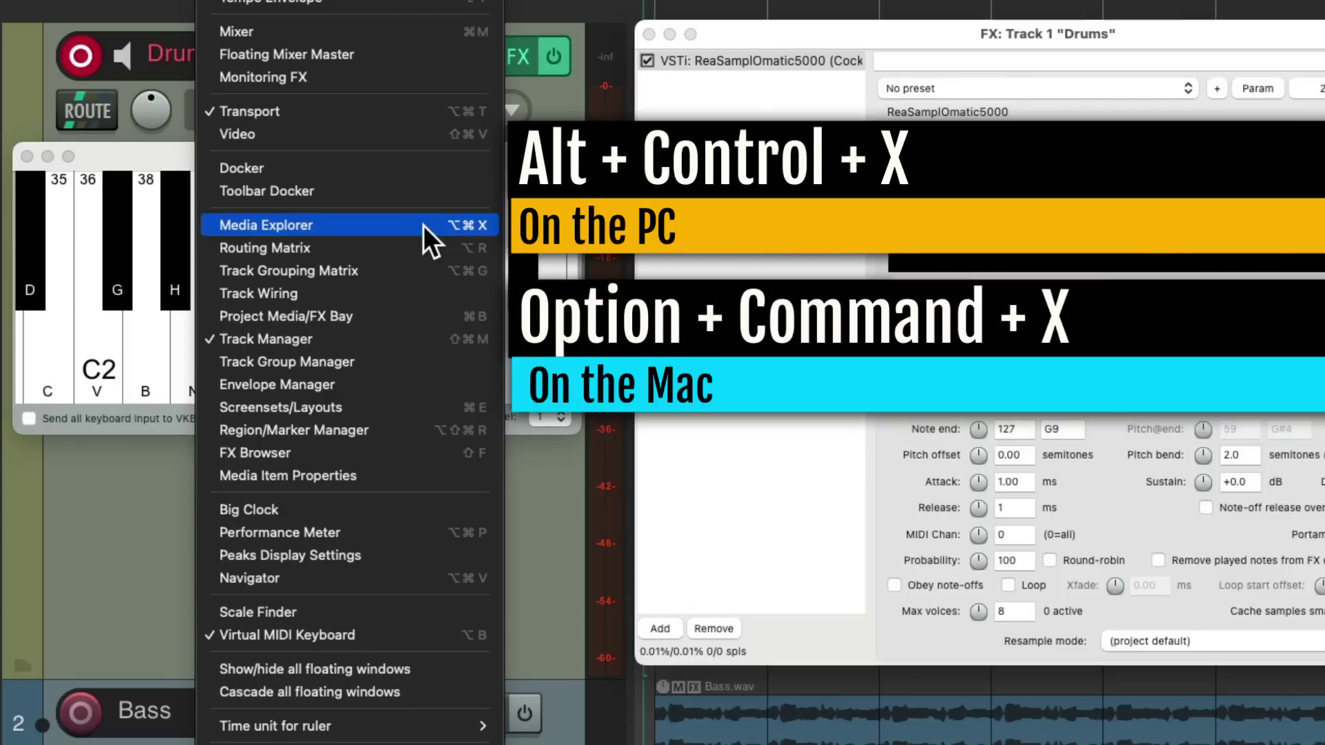
pyautogui.click(423, 225)
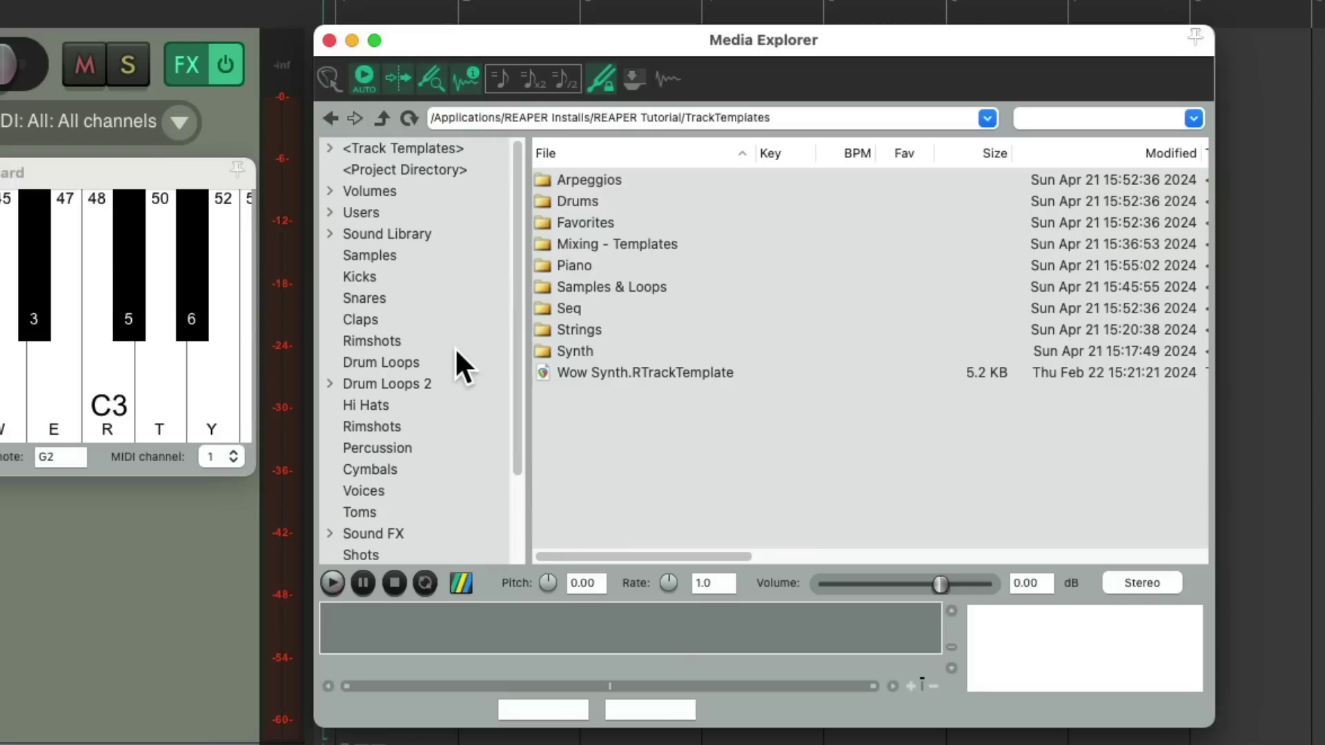
pyautogui.click(446, 235)
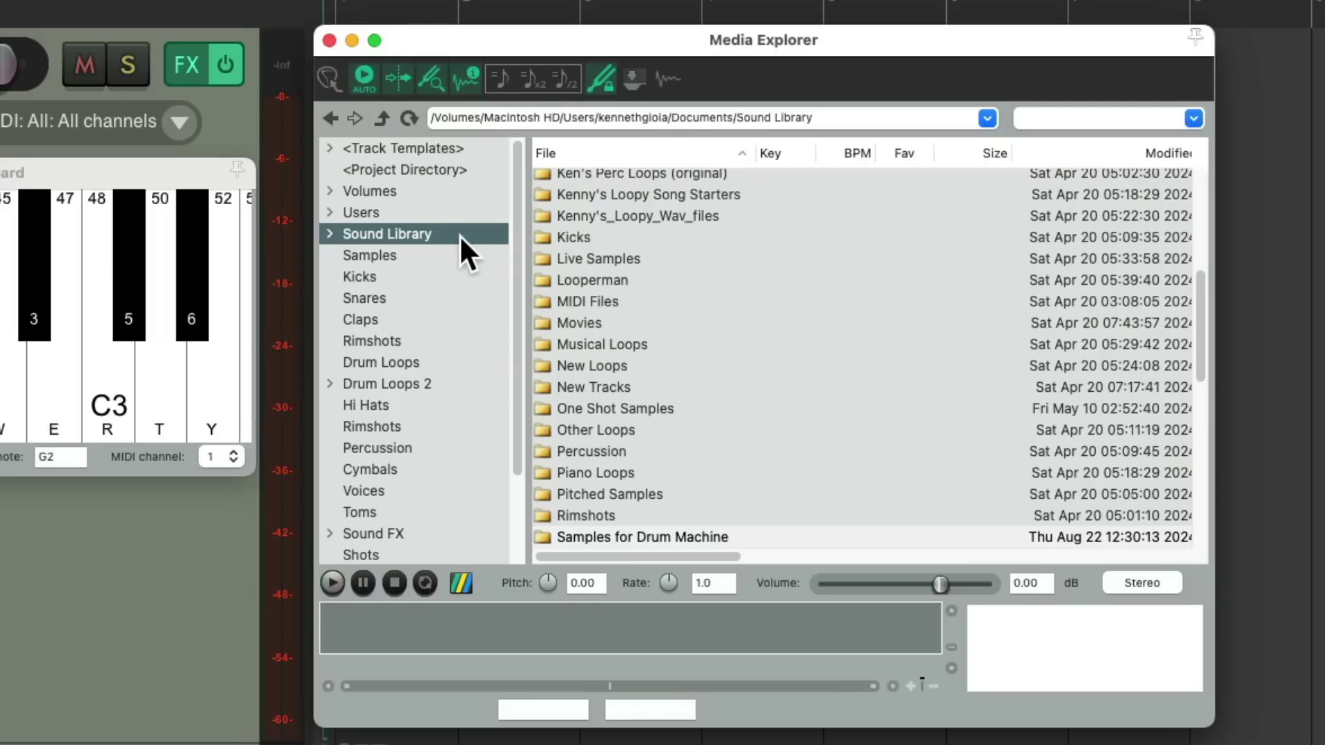
pyautogui.click(445, 275)
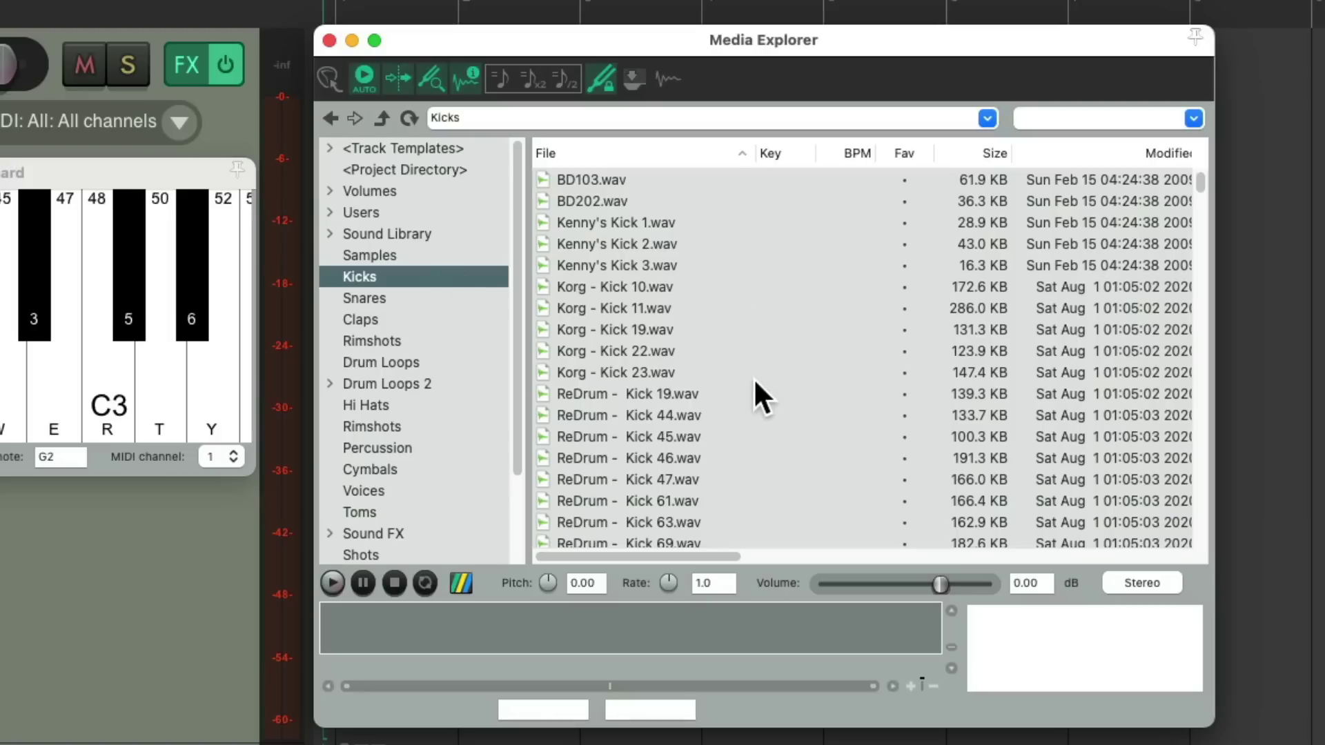
# - Audition three library kicks, then preview Kick.wav in Samples for Drum Machine
pyautogui.click(673, 265)
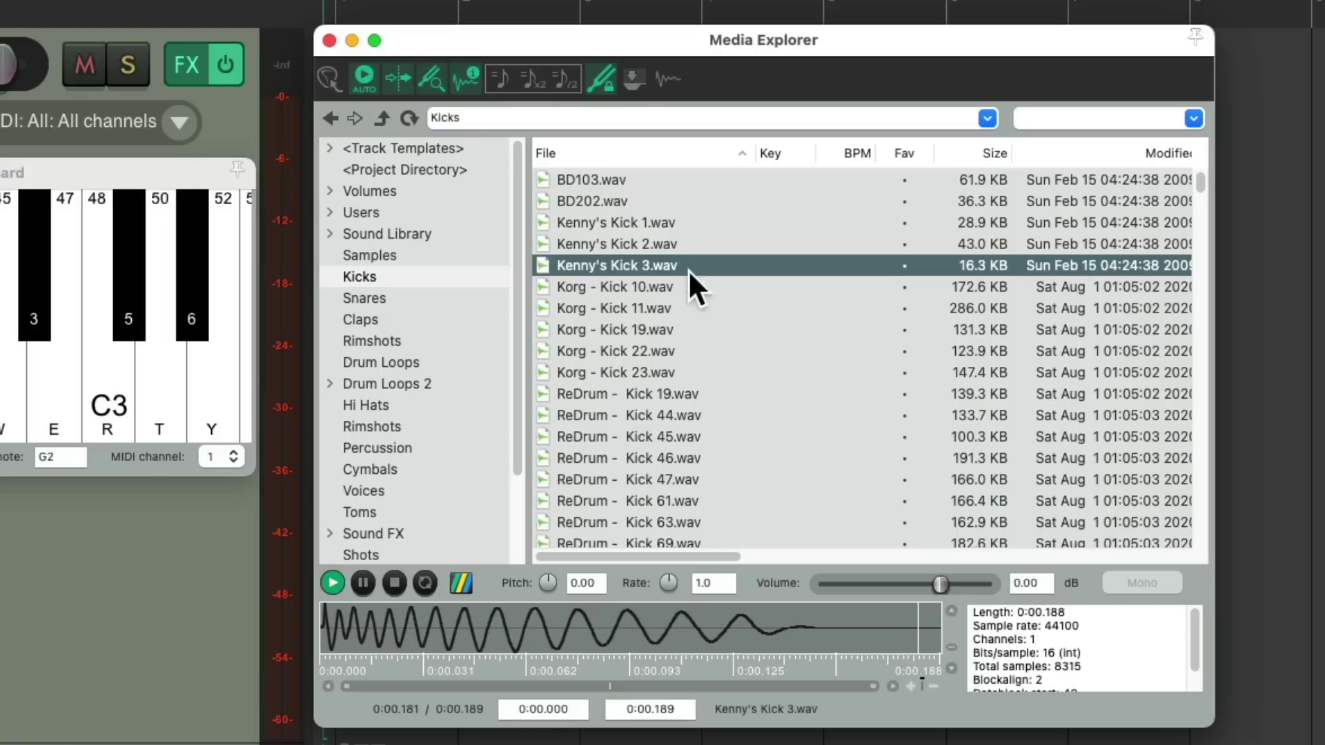
pyautogui.click(688, 352)
pyautogui.click(691, 434)
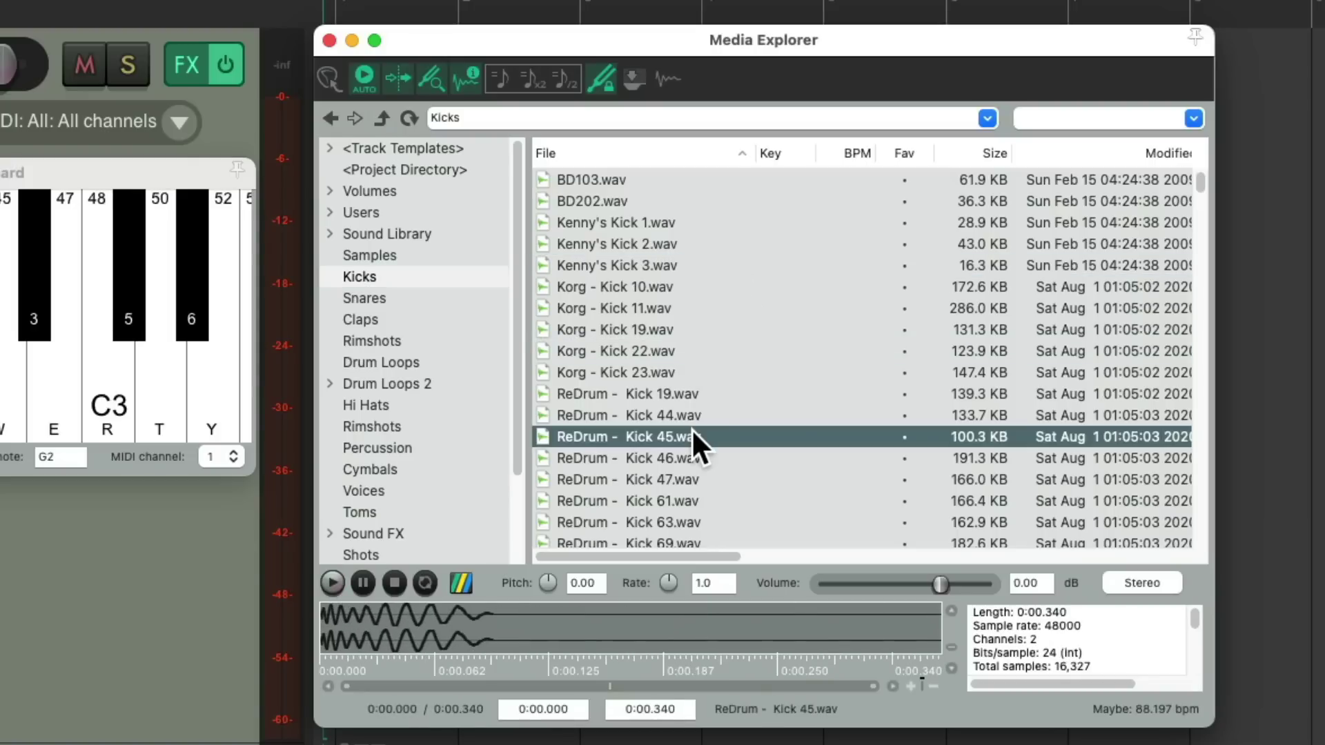
pyautogui.click(432, 256)
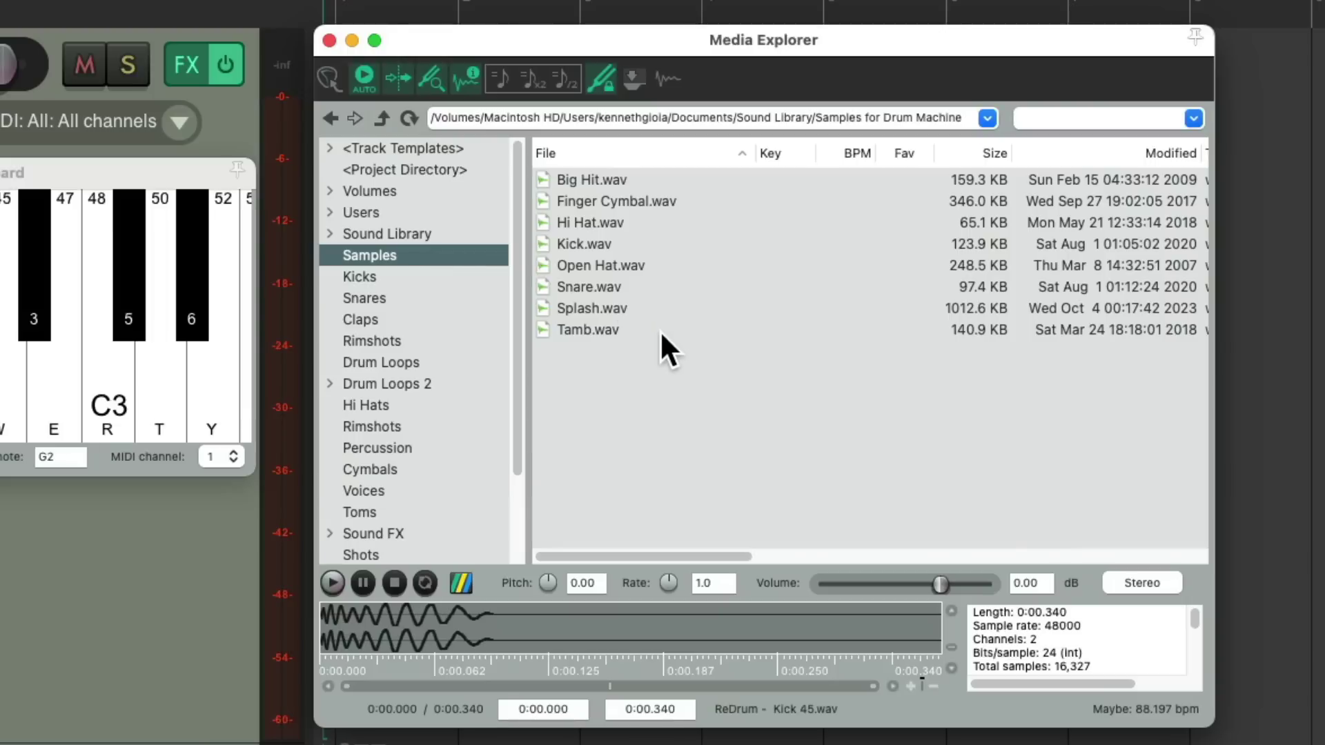
pyautogui.click(643, 243)
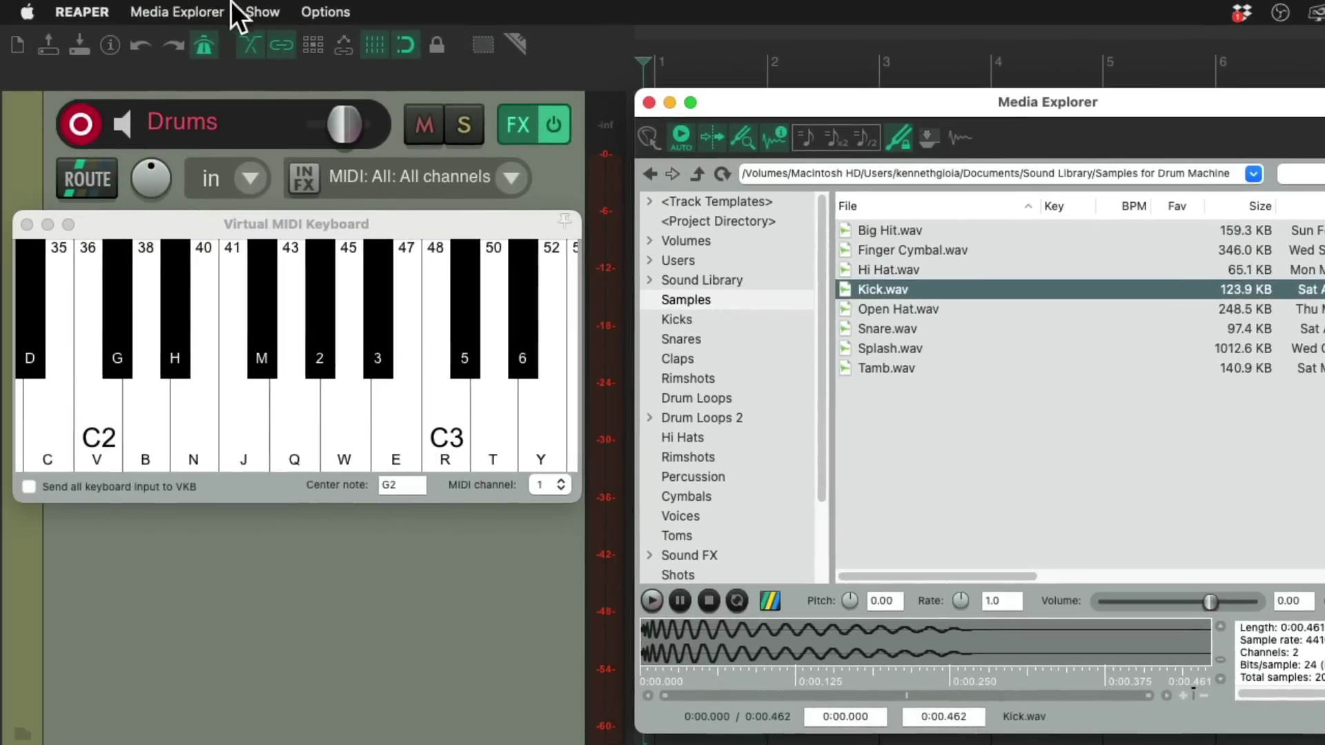
# - Filter the Media Explorer action list by 'sample player' and select Insert into active sample player
pyautogui.click(186, 12)
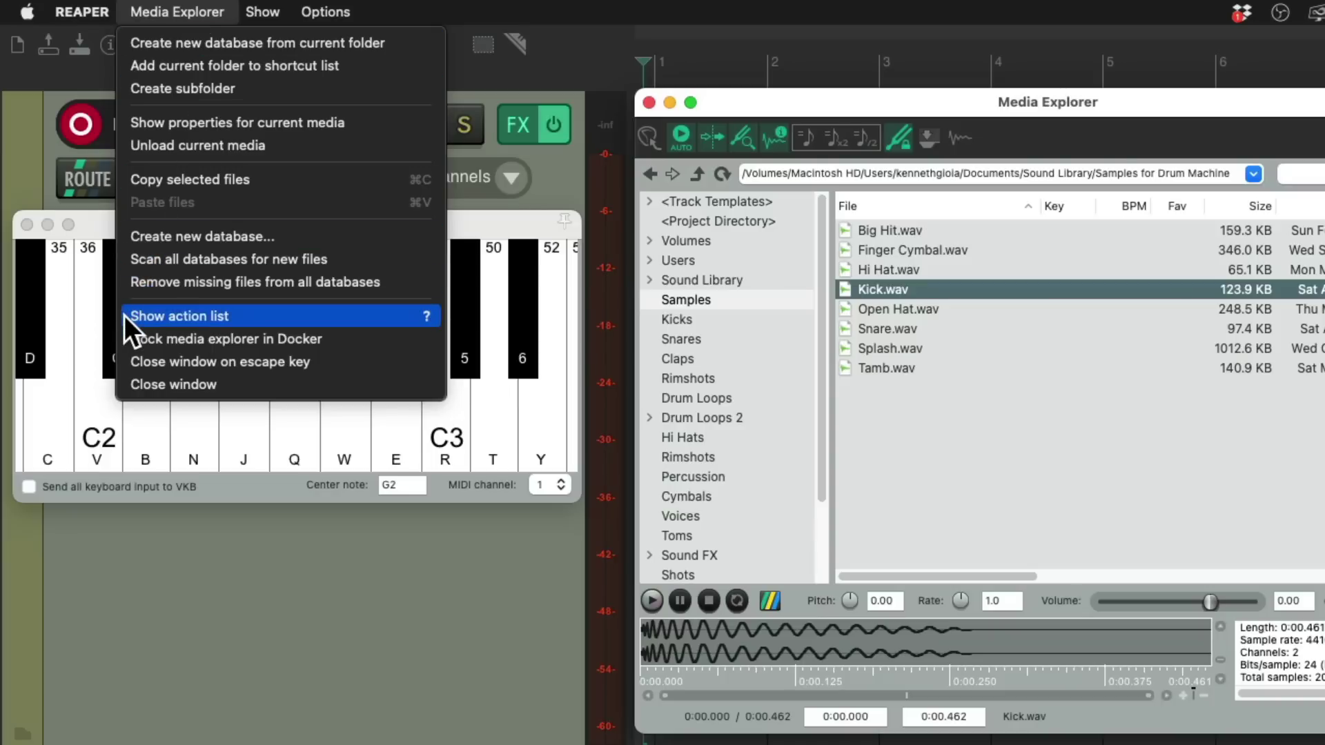
pyautogui.click(402, 316)
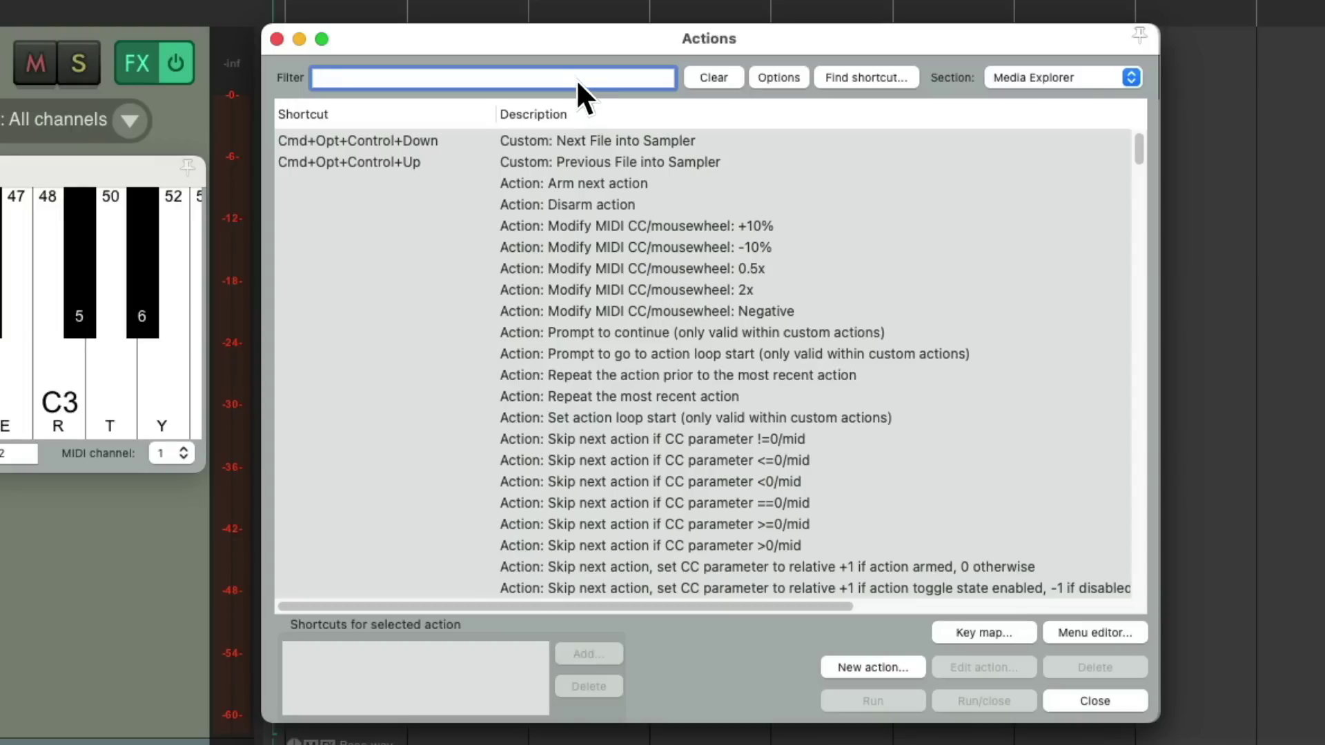
pyautogui.write('sample player')
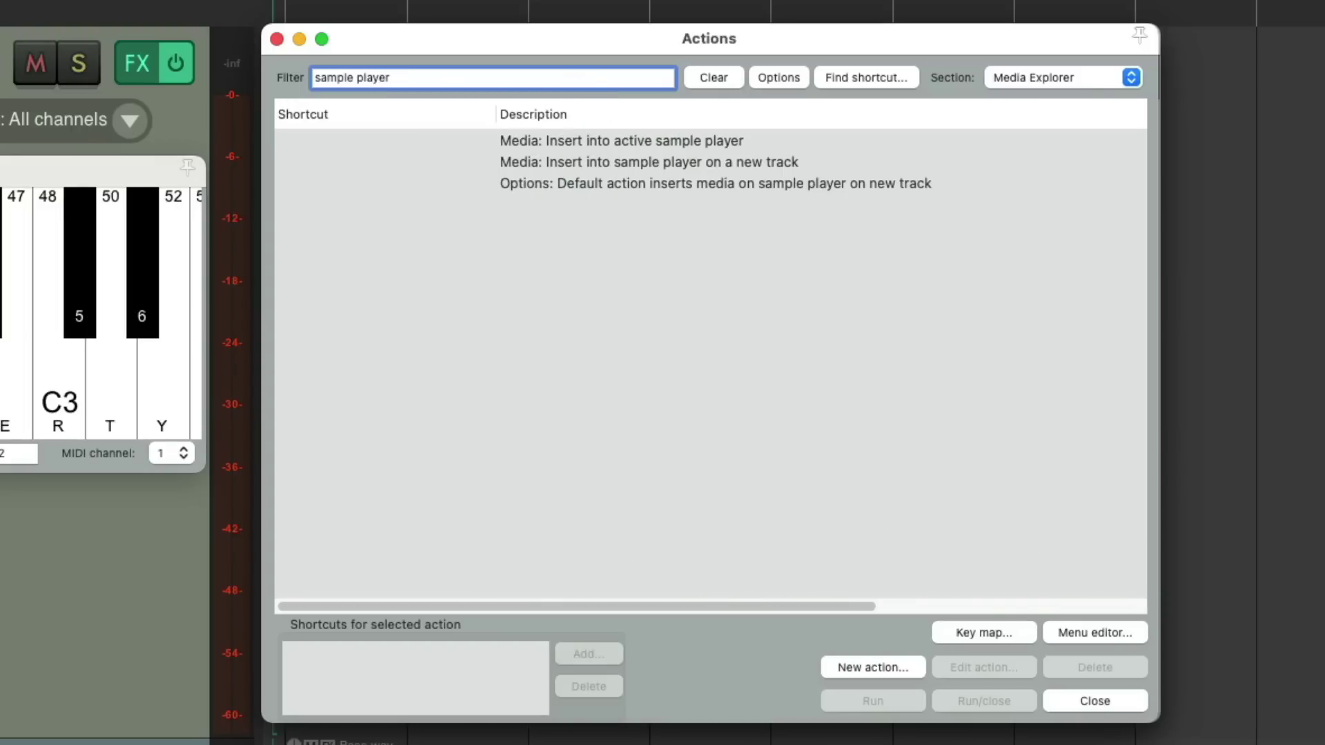
pyautogui.click(630, 140)
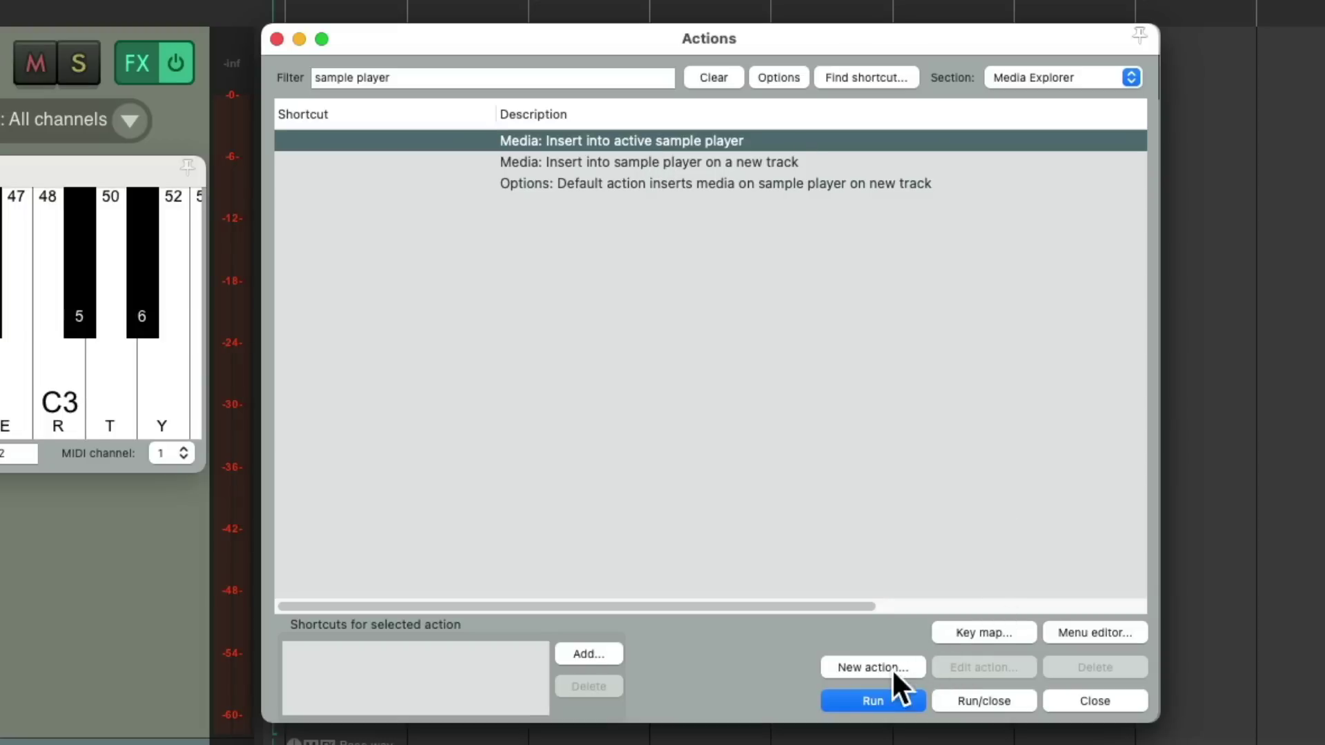
# - Build a new custom action adding Close Media Explorer window after the sample-player insert
pyautogui.click(859, 666)
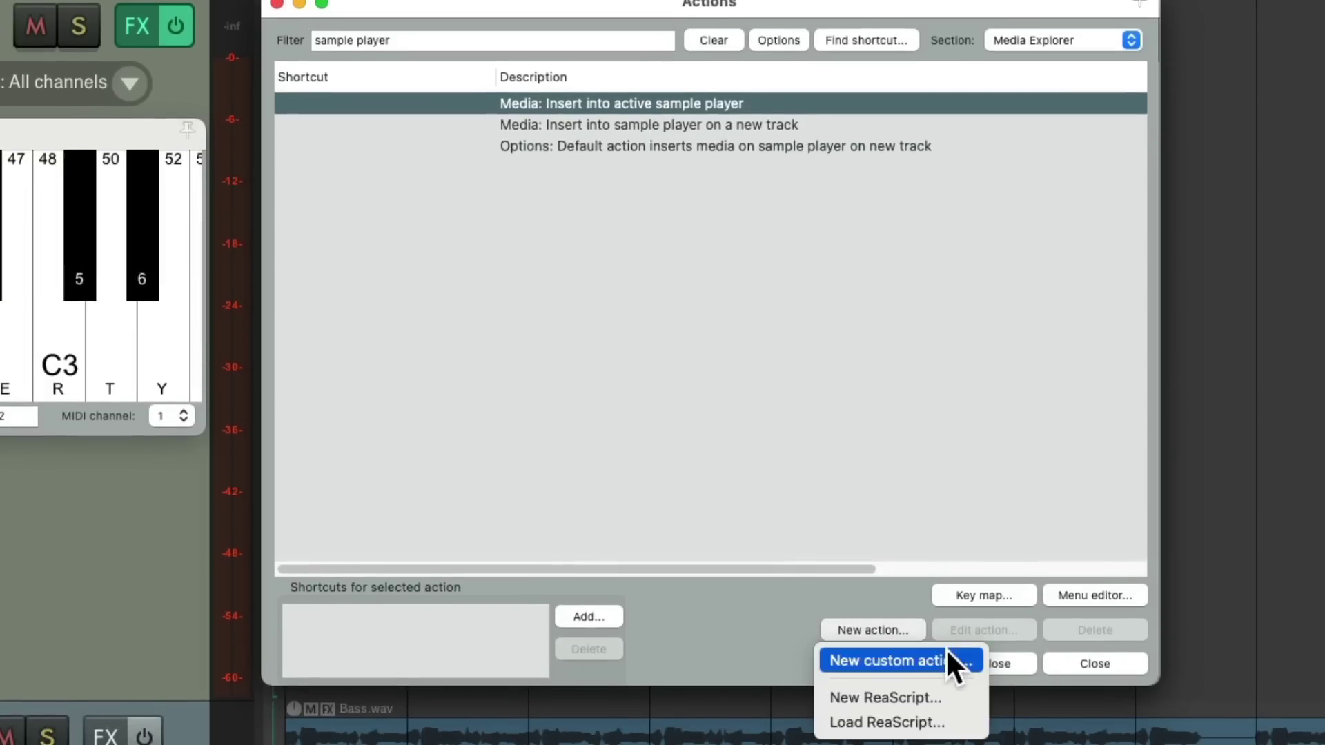
pyautogui.click(954, 660)
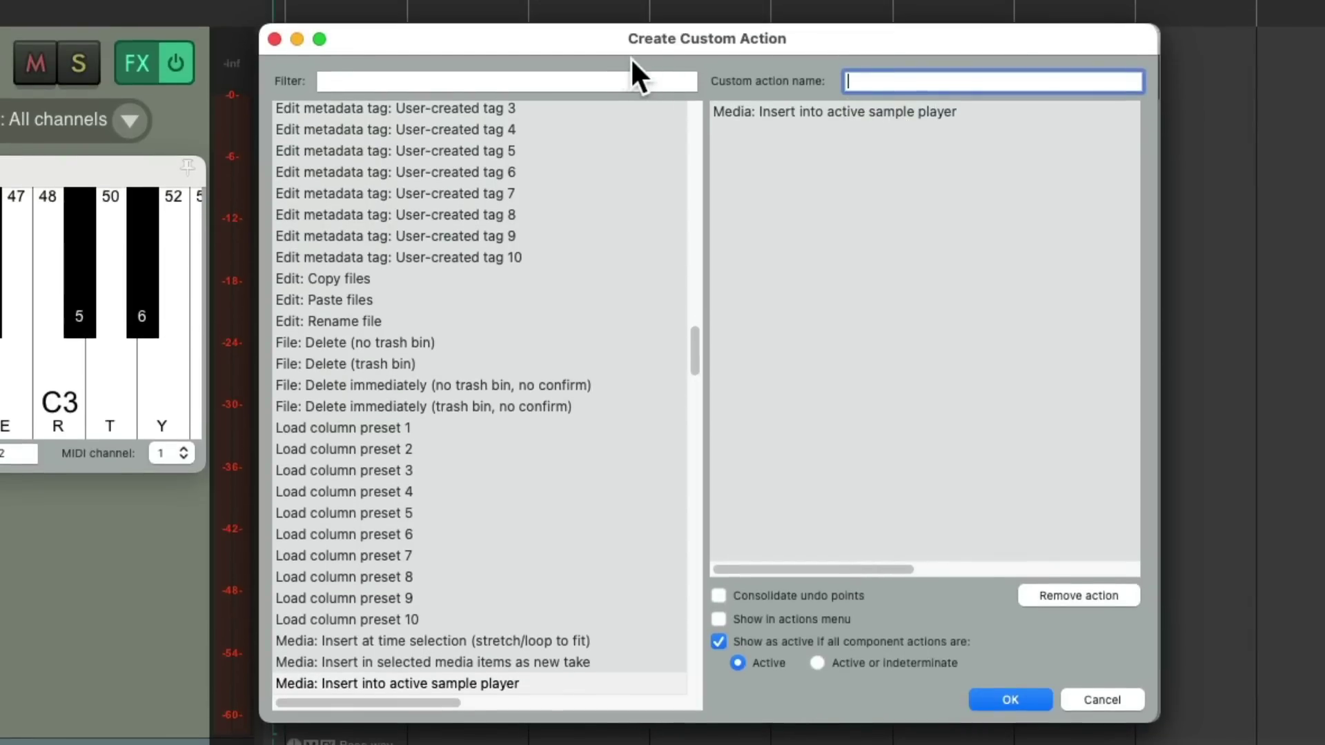
pyautogui.click(615, 77)
pyautogui.write('close')
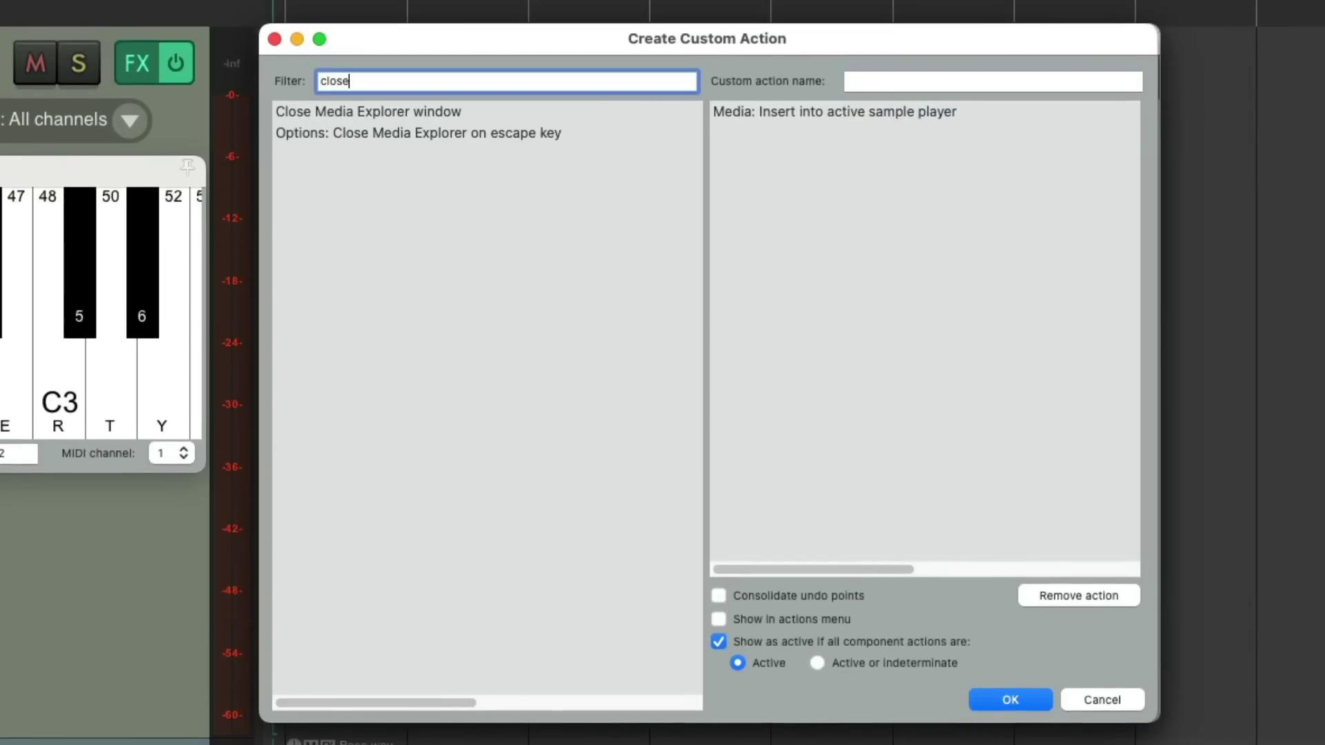
pyautogui.click(487, 110)
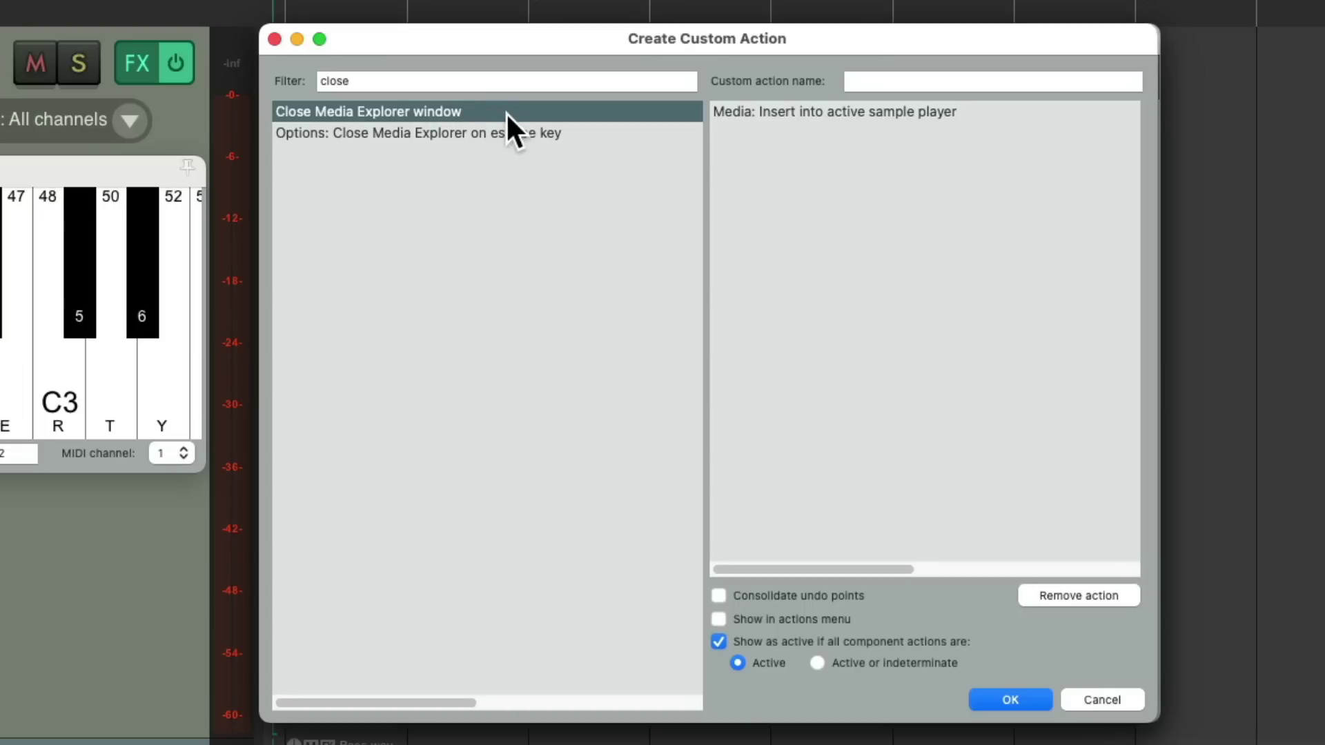
pyautogui.moveTo(468, 115); pyautogui.dragTo(837, 188)
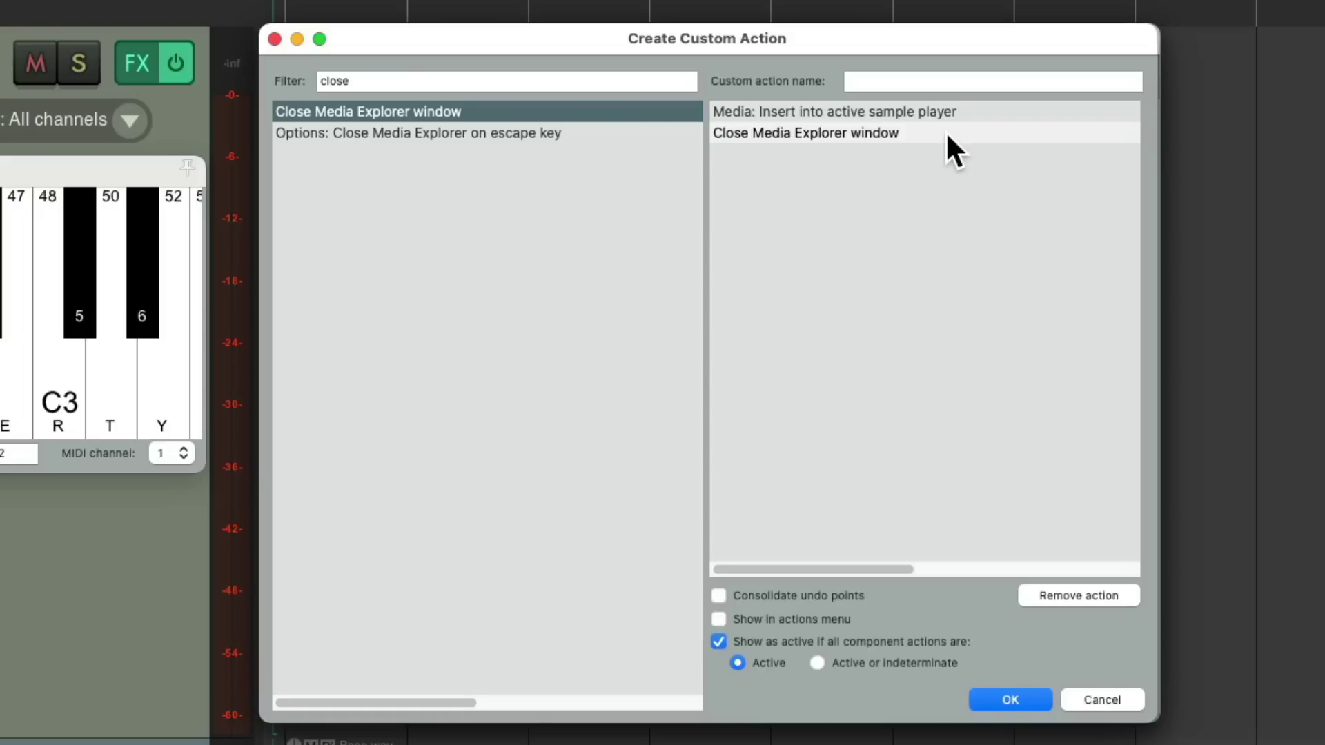
# - Name the custom action 'Sample Player Insert' and save it
pyautogui.click(954, 81)
pyautogui.write('Sample Player Insert')
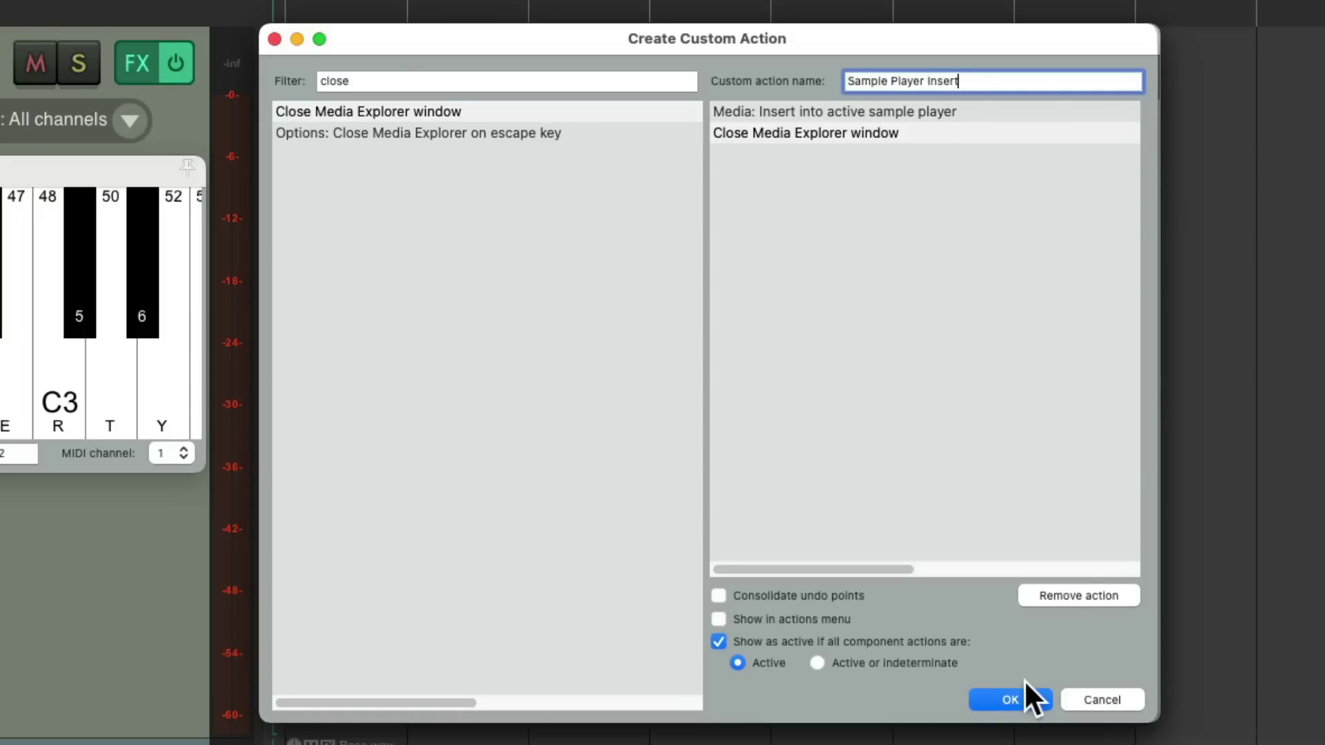
pyautogui.click(1023, 696)
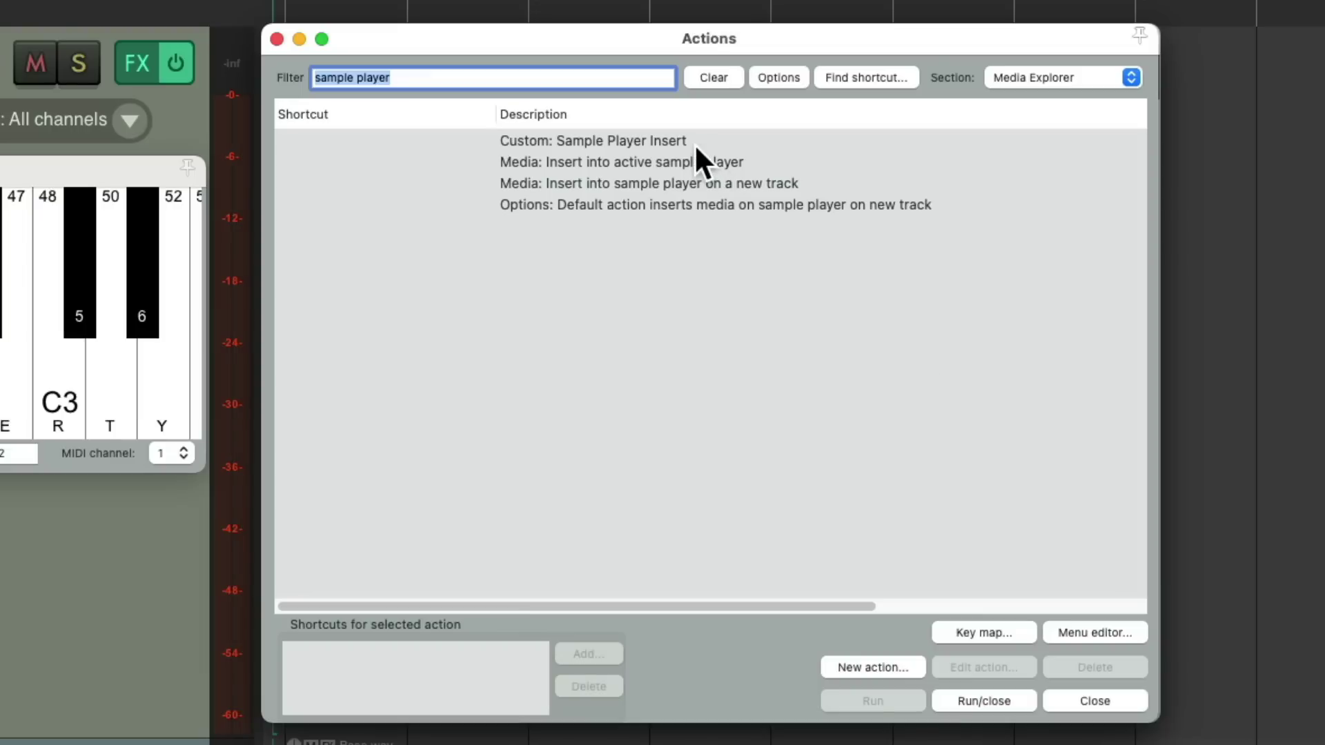
# - Assign the shortcut key S to Custom: Sample Player Insert
pyautogui.click(670, 140)
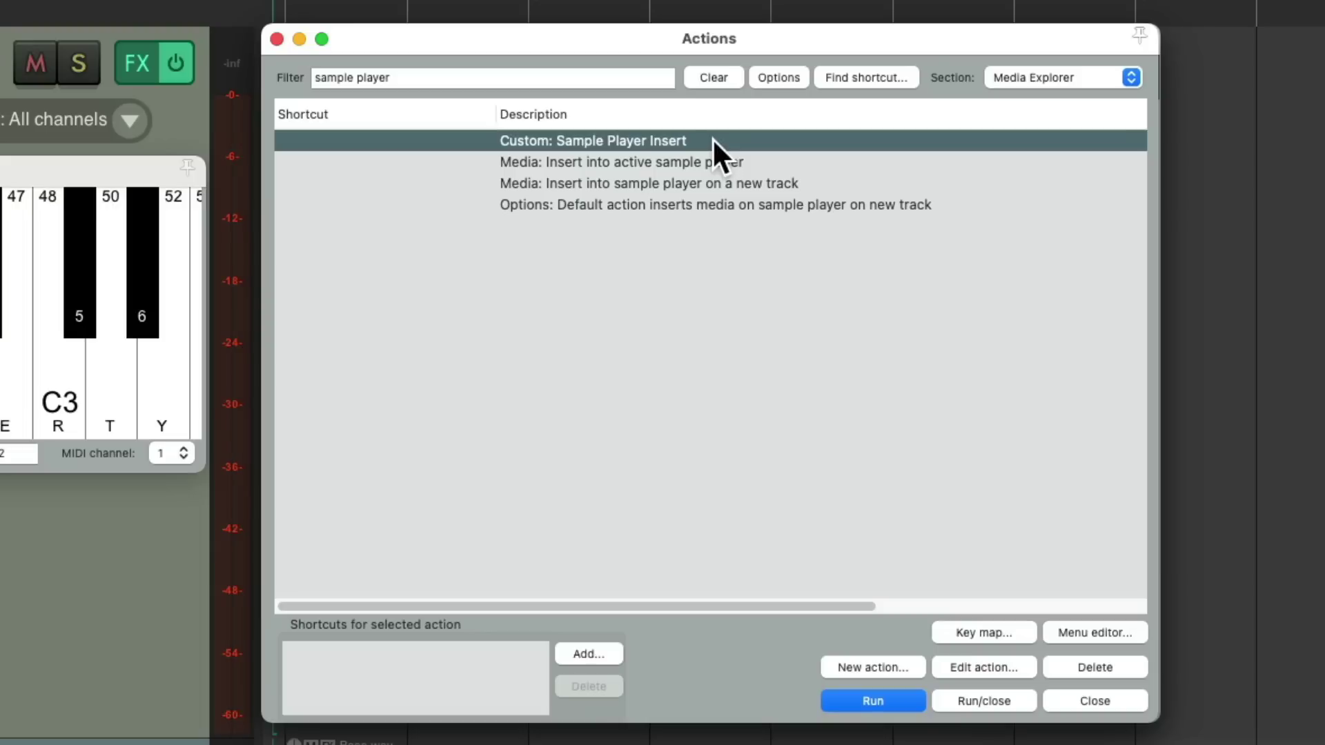
pyautogui.click(602, 653)
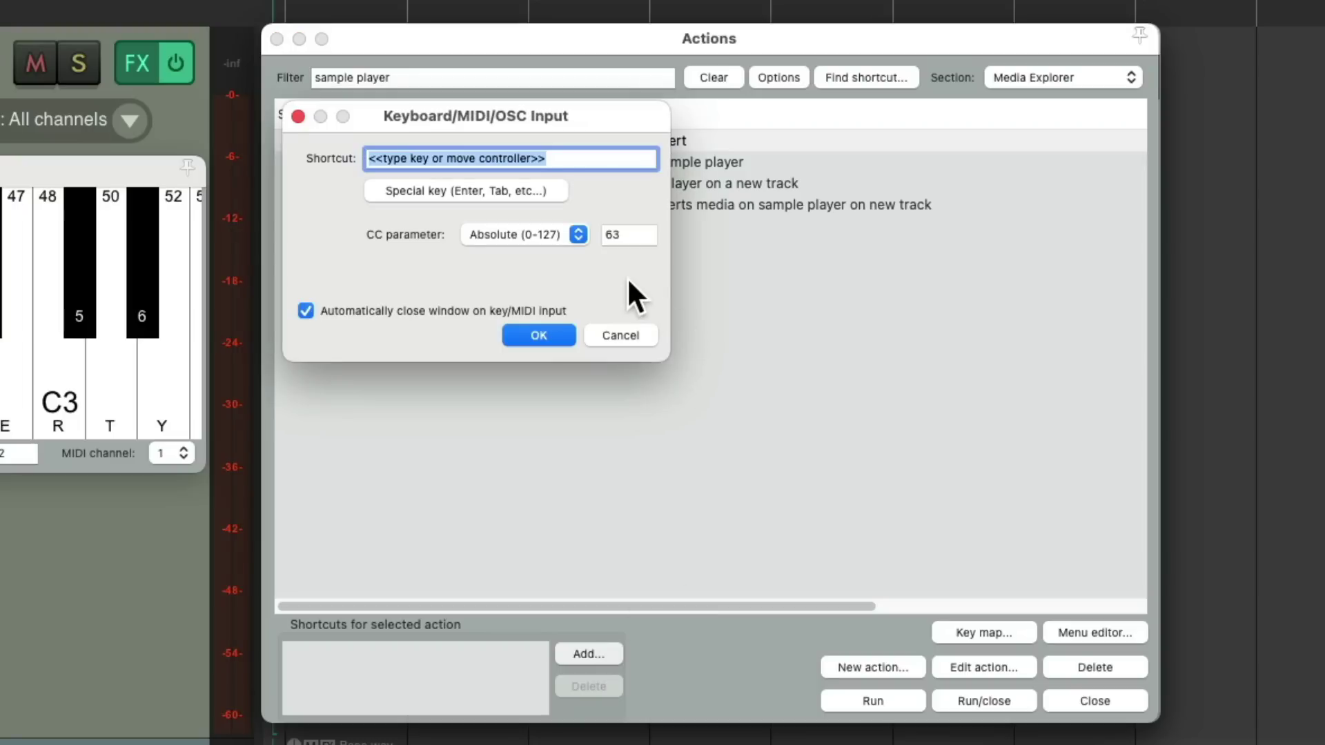
pyautogui.press('s')
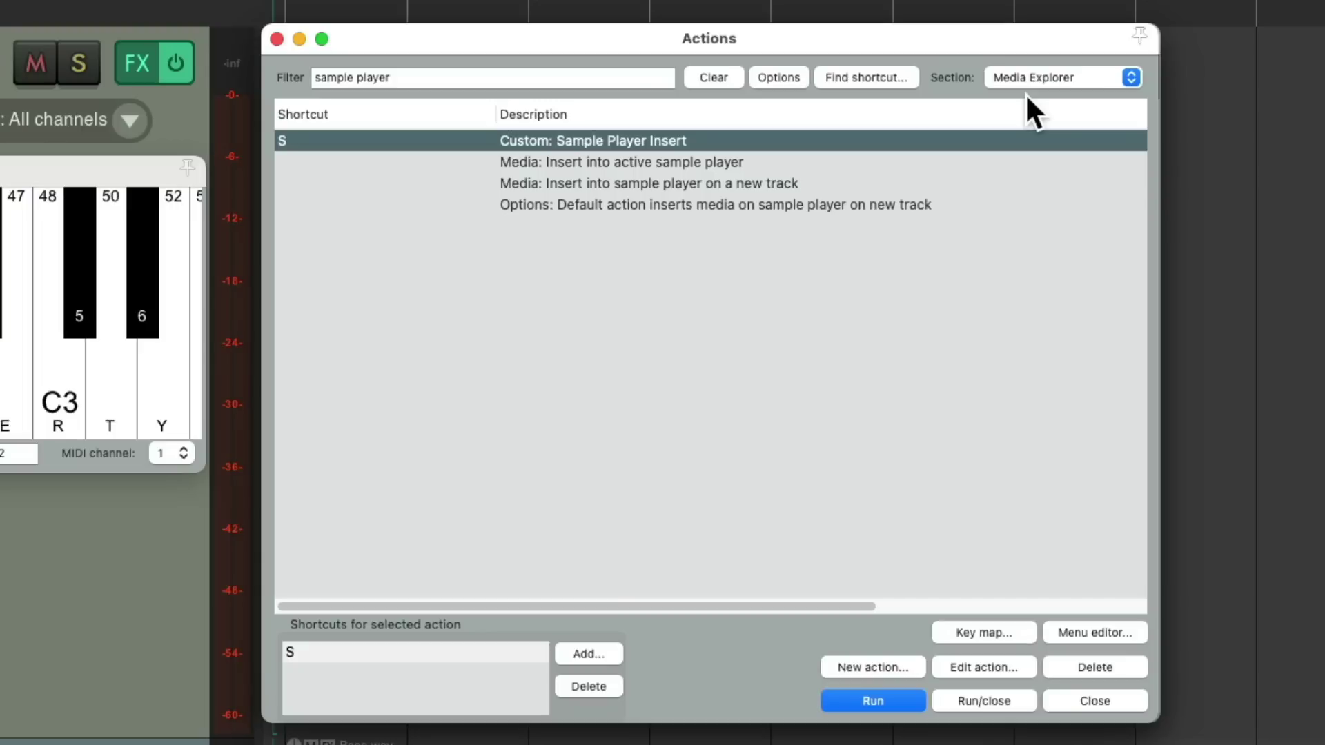
# - Load Kick.wav from the Media Explorer into the Drums sampler and audition it
pyautogui.press('Escape')
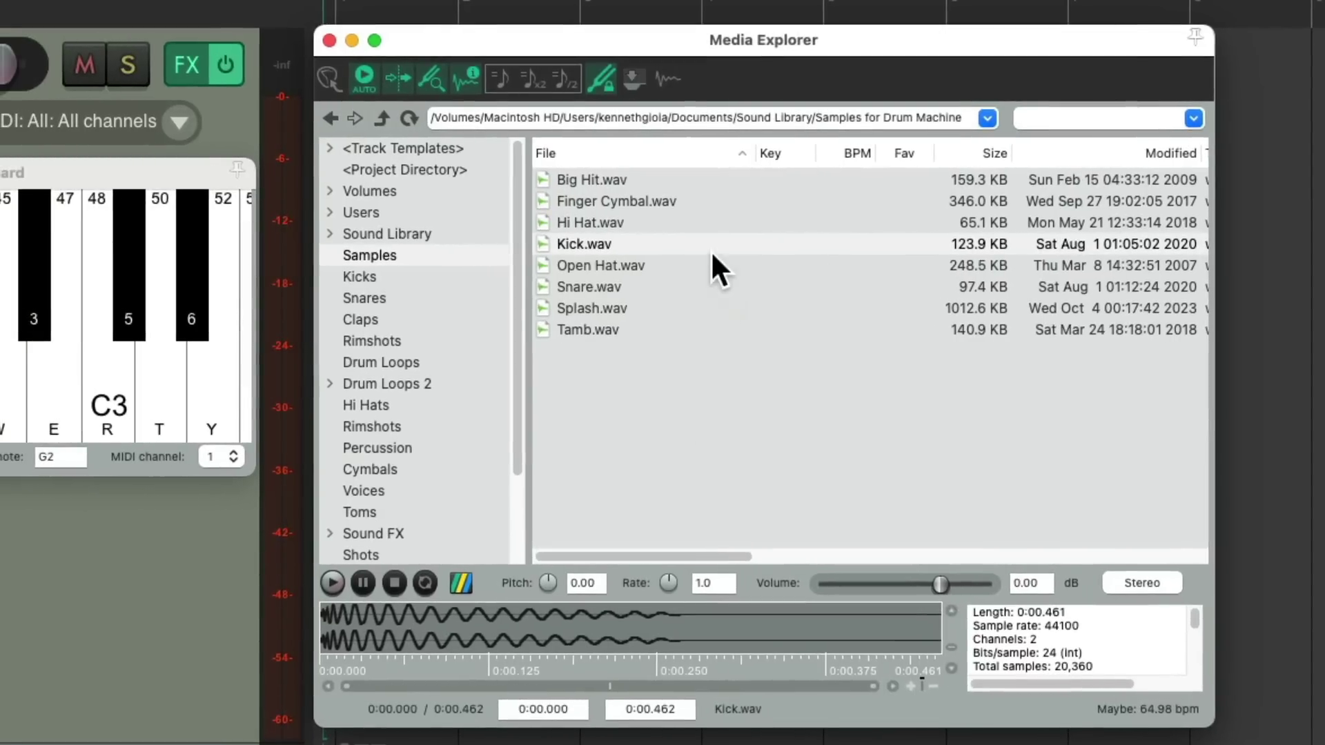
pyautogui.click(675, 245)
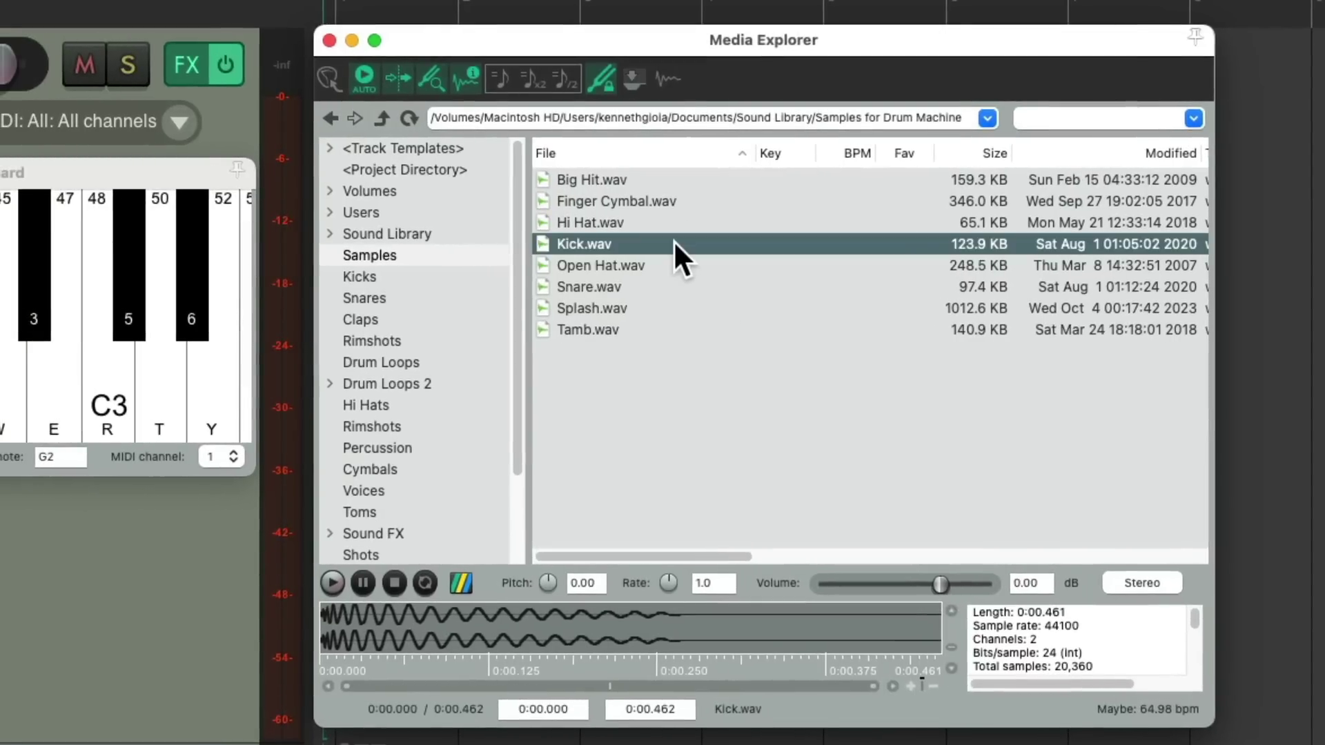
pyautogui.doubleClick(673, 240)
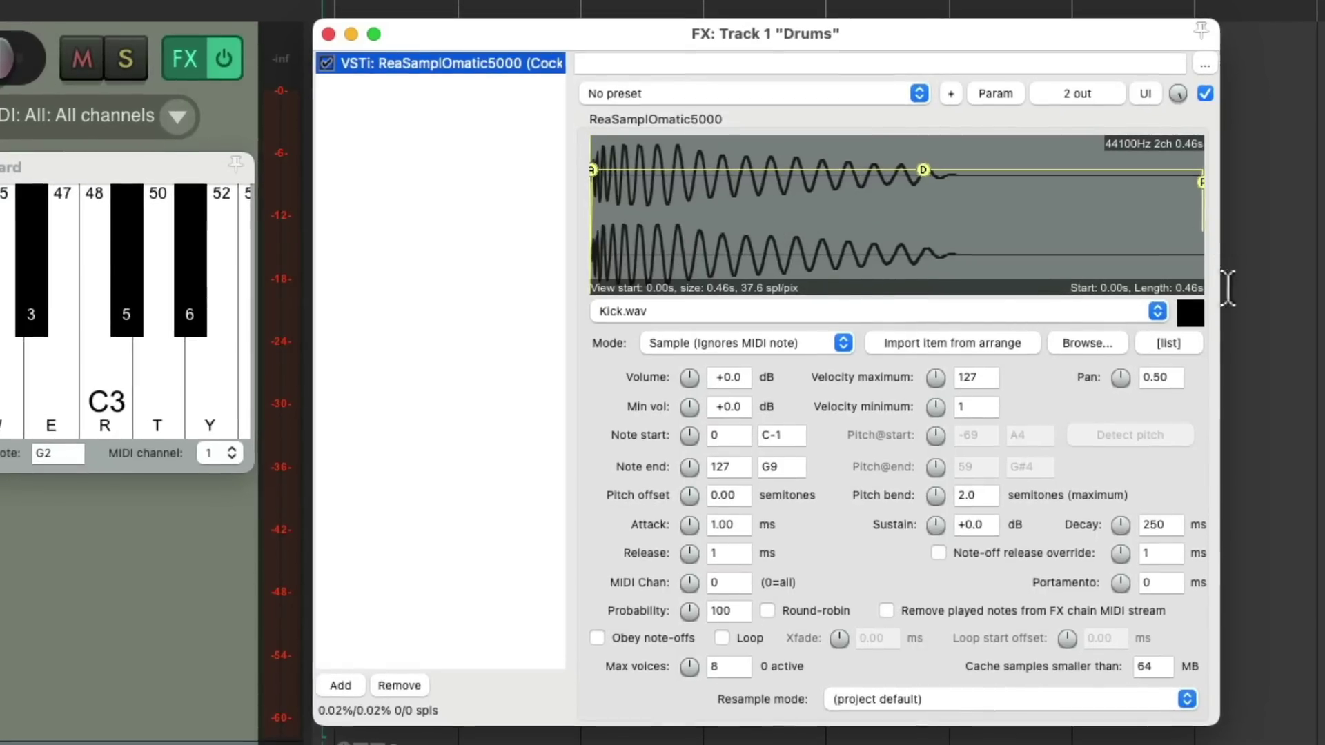
pyautogui.click(1199, 319)
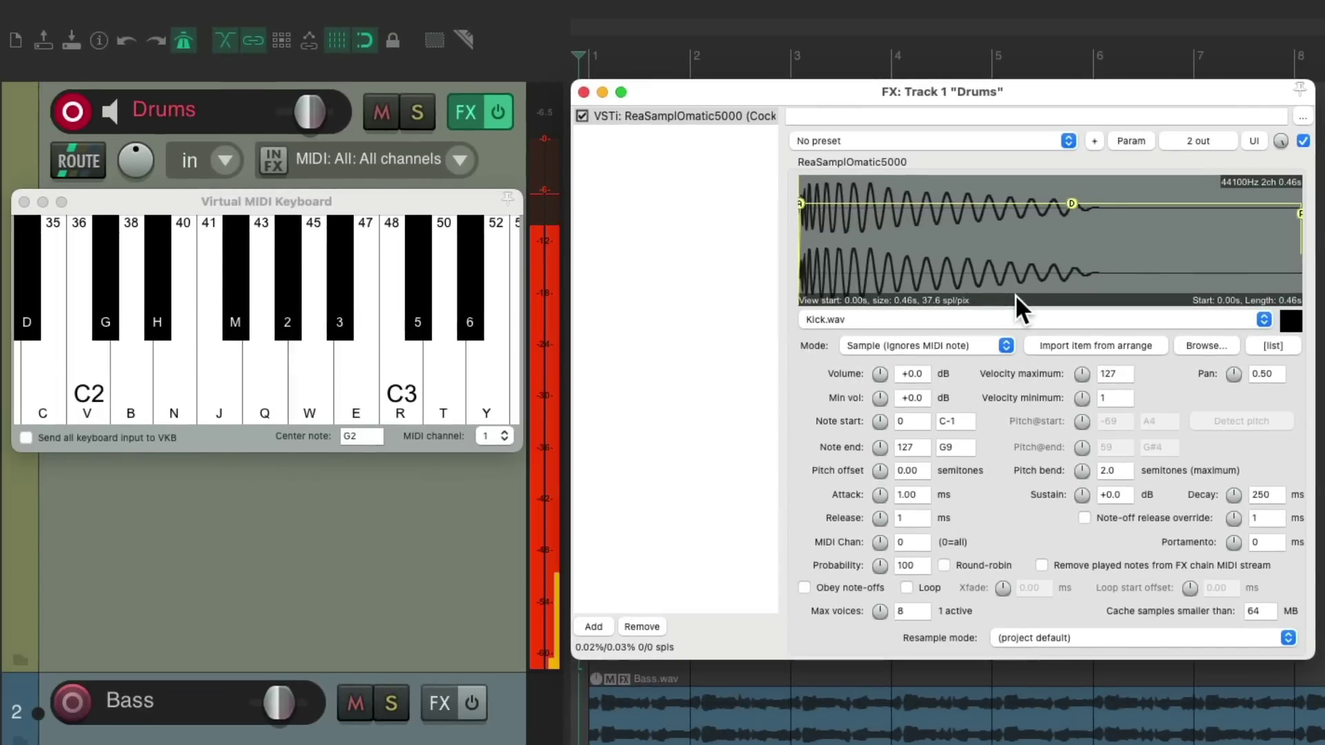
# - Restrict the kick sampler's note start and end to 36 (C2) and test it
pyautogui.press('q')
pyautogui.press('q')
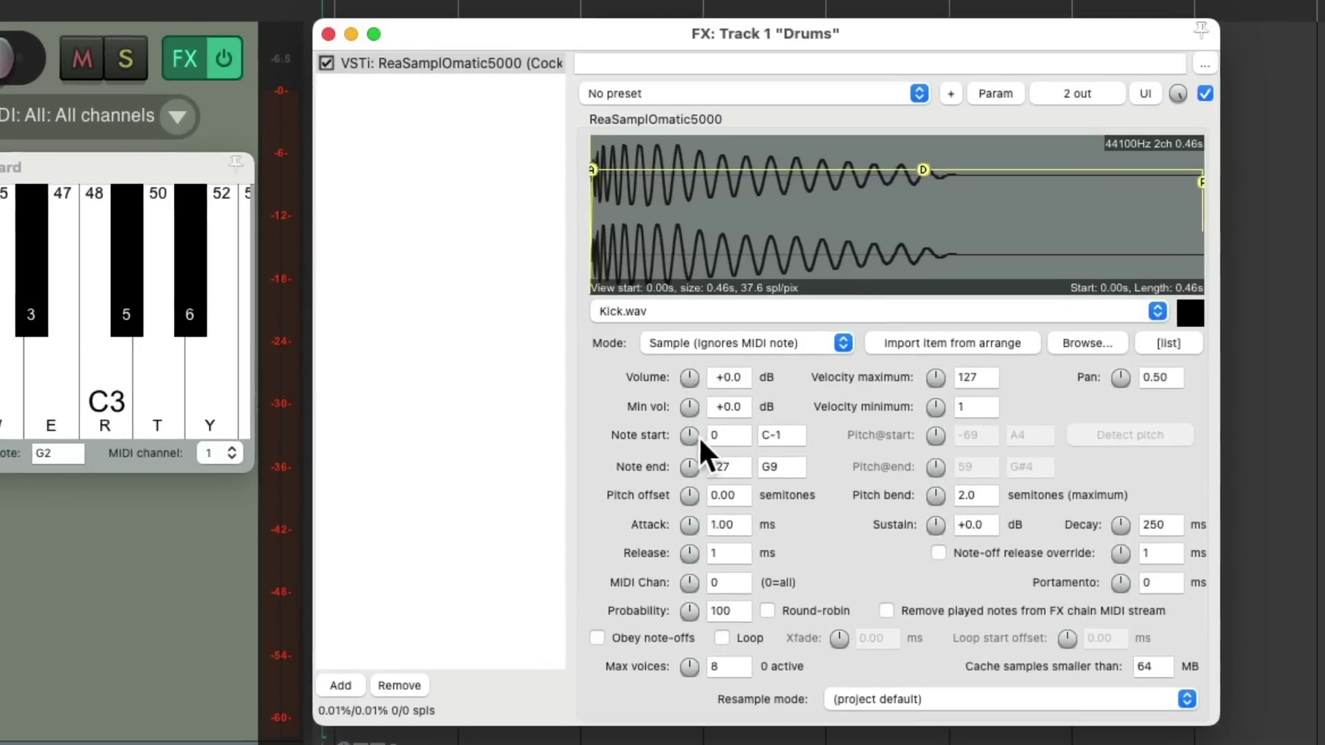
pyautogui.click(690, 434)
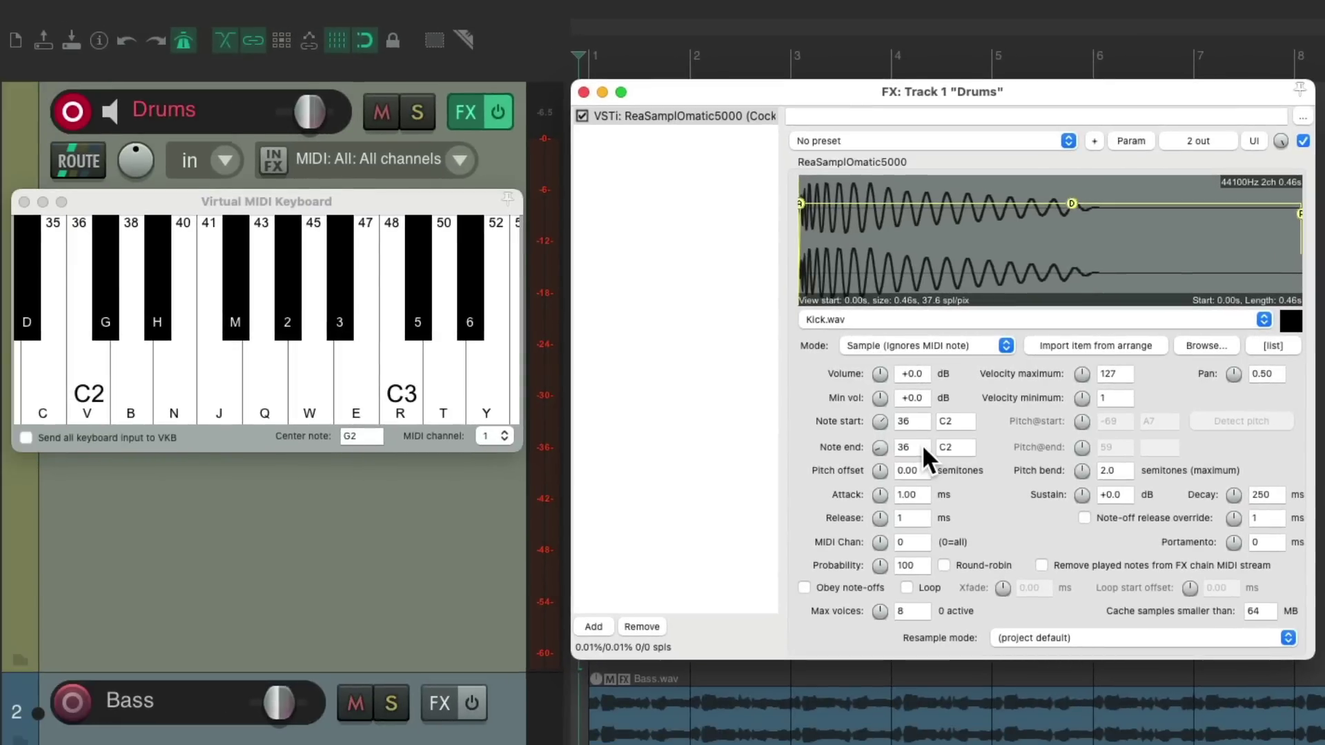
pyautogui.press('n')
pyautogui.press('v')
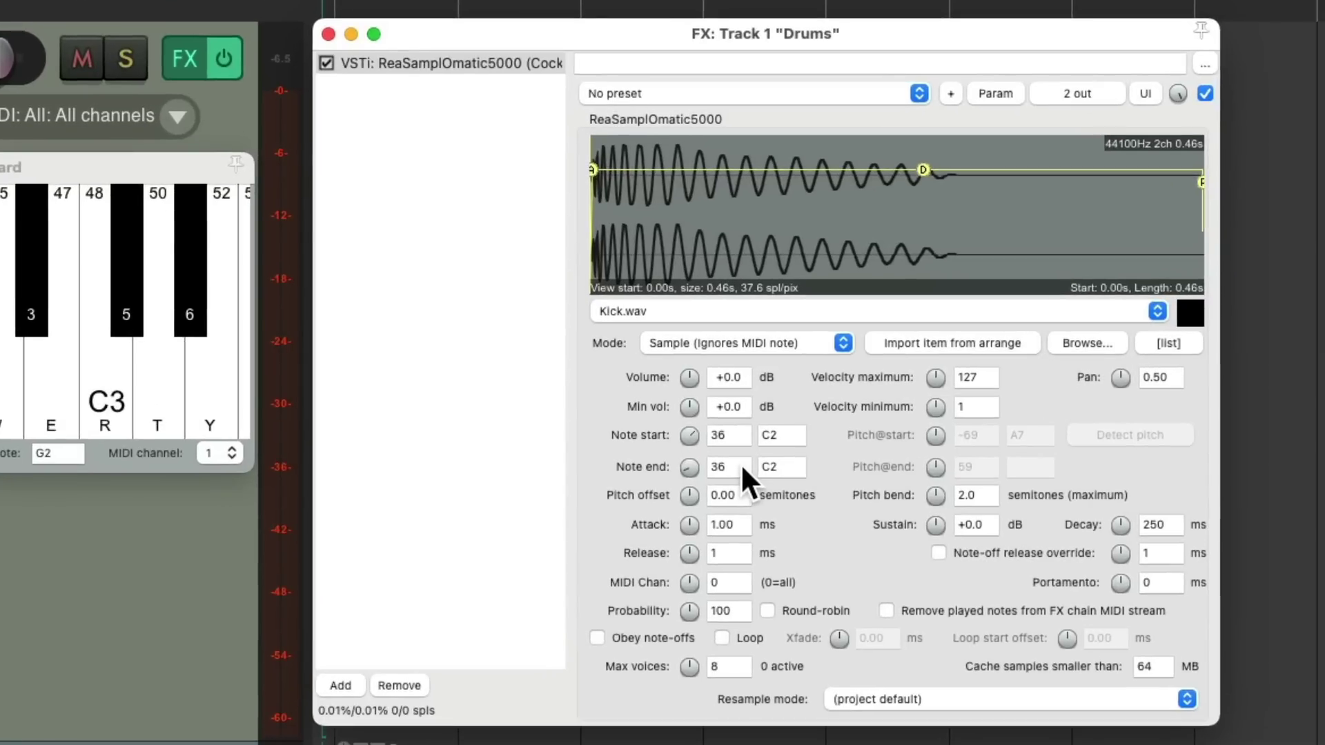
# - Duplicate the kick sampler in the Drums FX chain
pyautogui.click(499, 60)
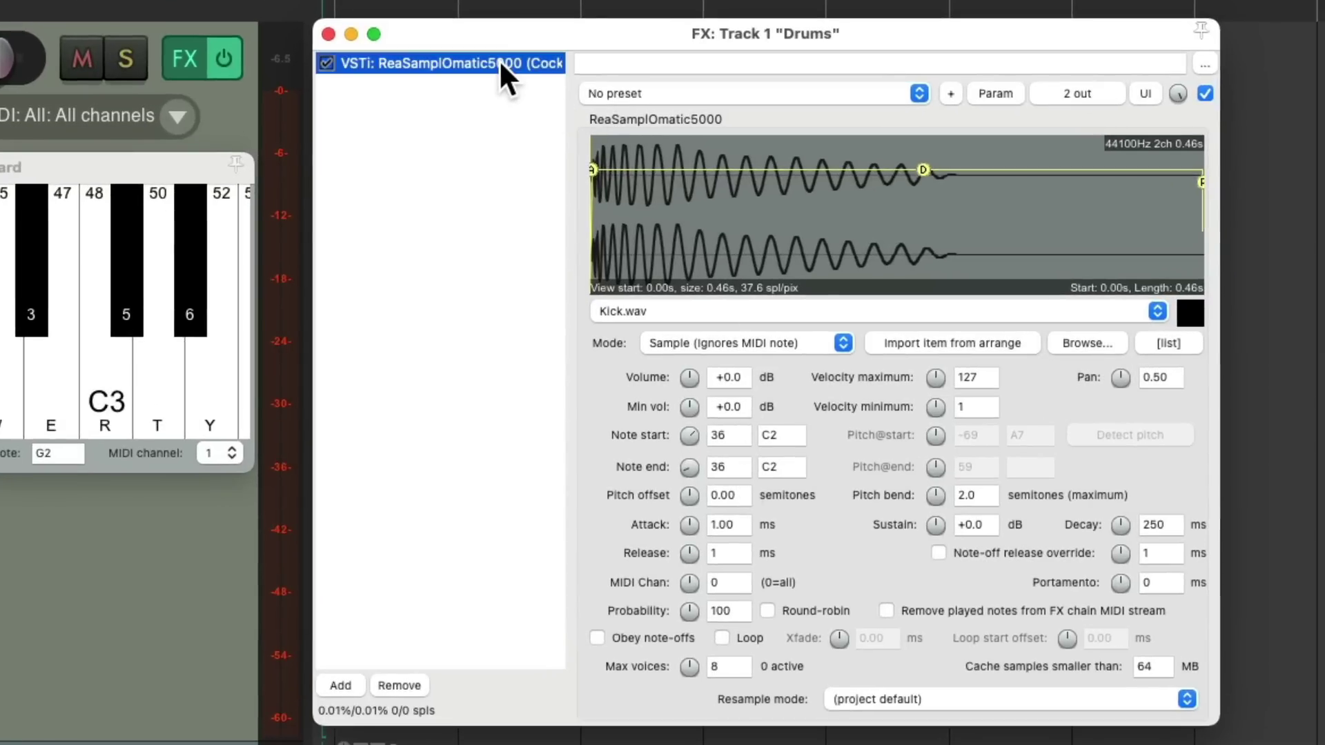
pyautogui.press('super+v')
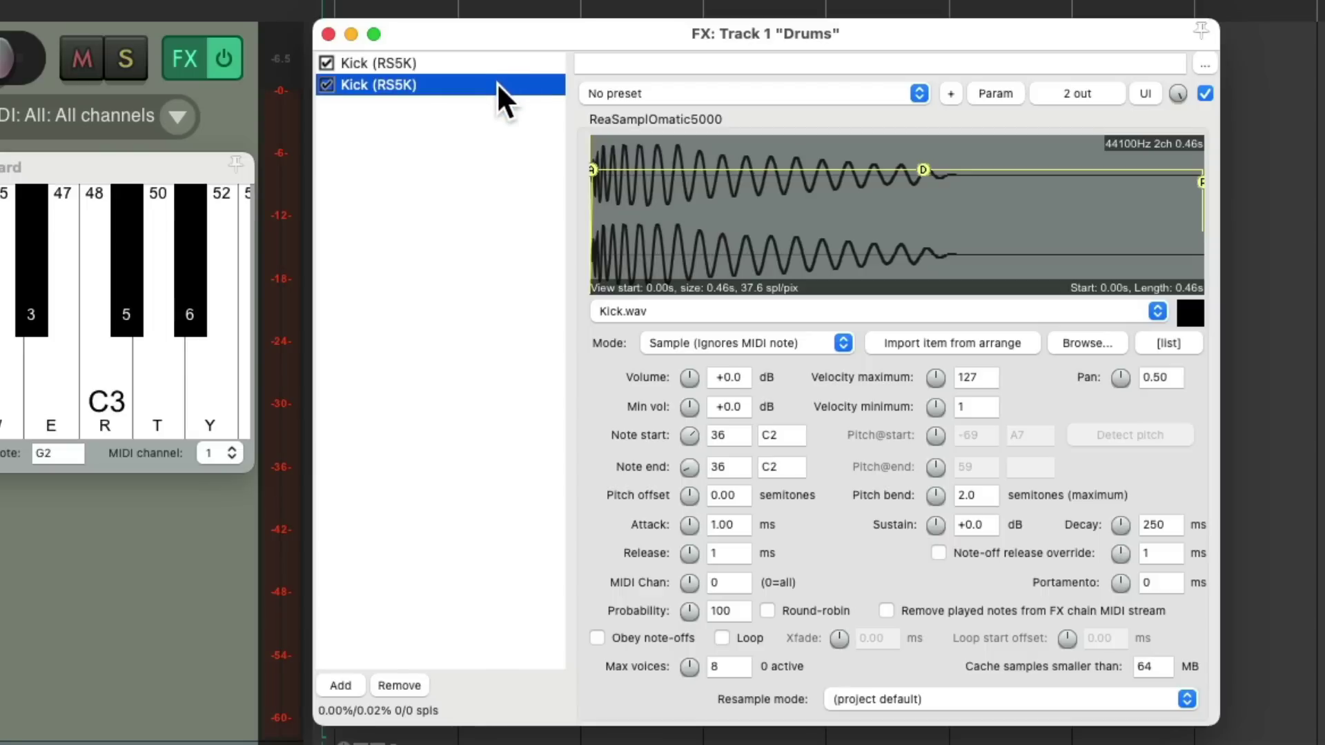
pyautogui.press('super+alt+x')
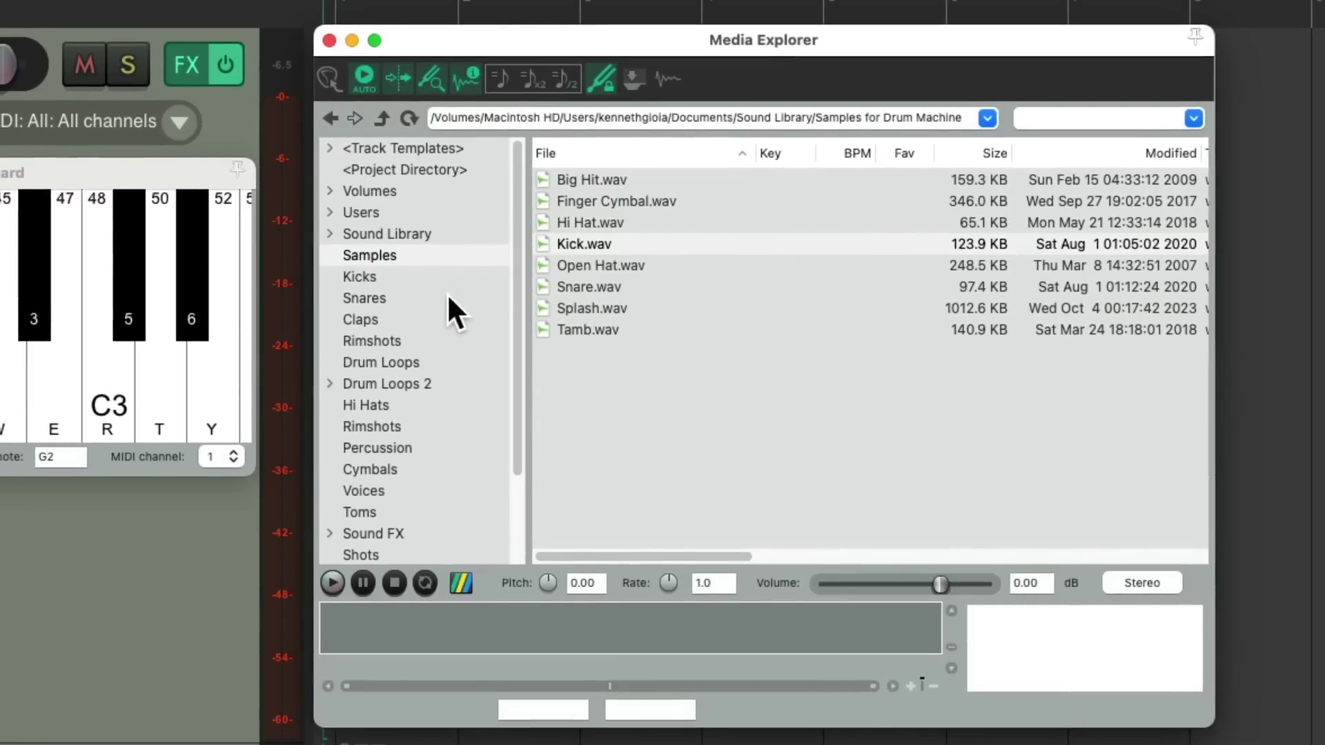
# - Audition a few snare samples, then load Snare.wav into the second sampler
pyautogui.click(447, 296)
pyautogui.click(682, 236)
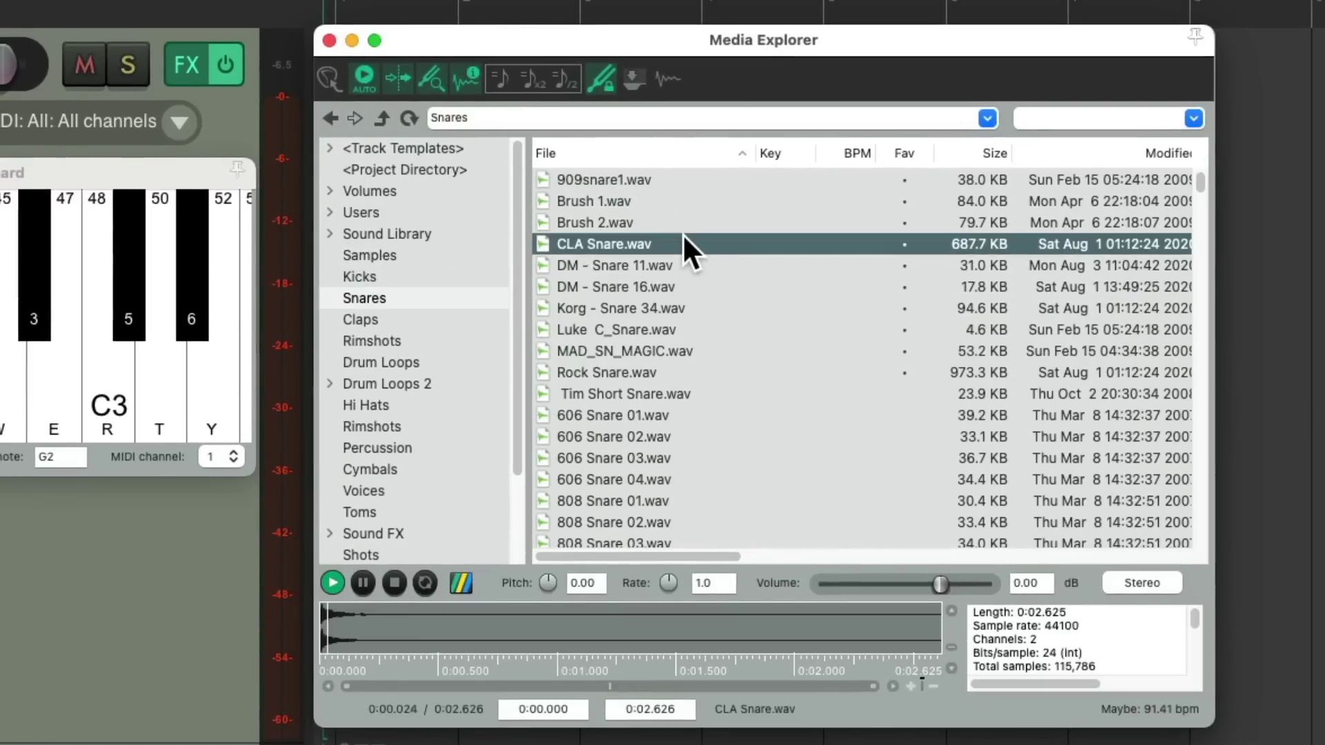
pyautogui.click(693, 342)
pyautogui.click(707, 441)
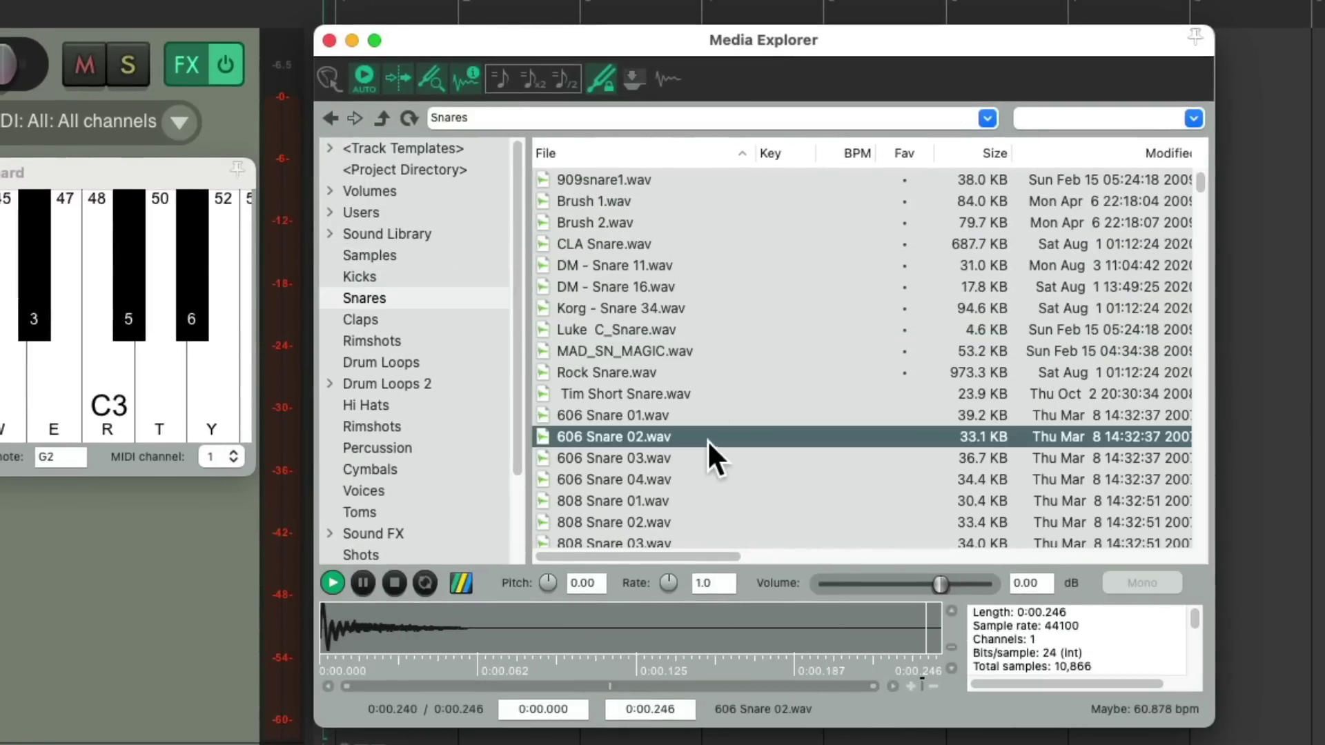
pyautogui.click(437, 249)
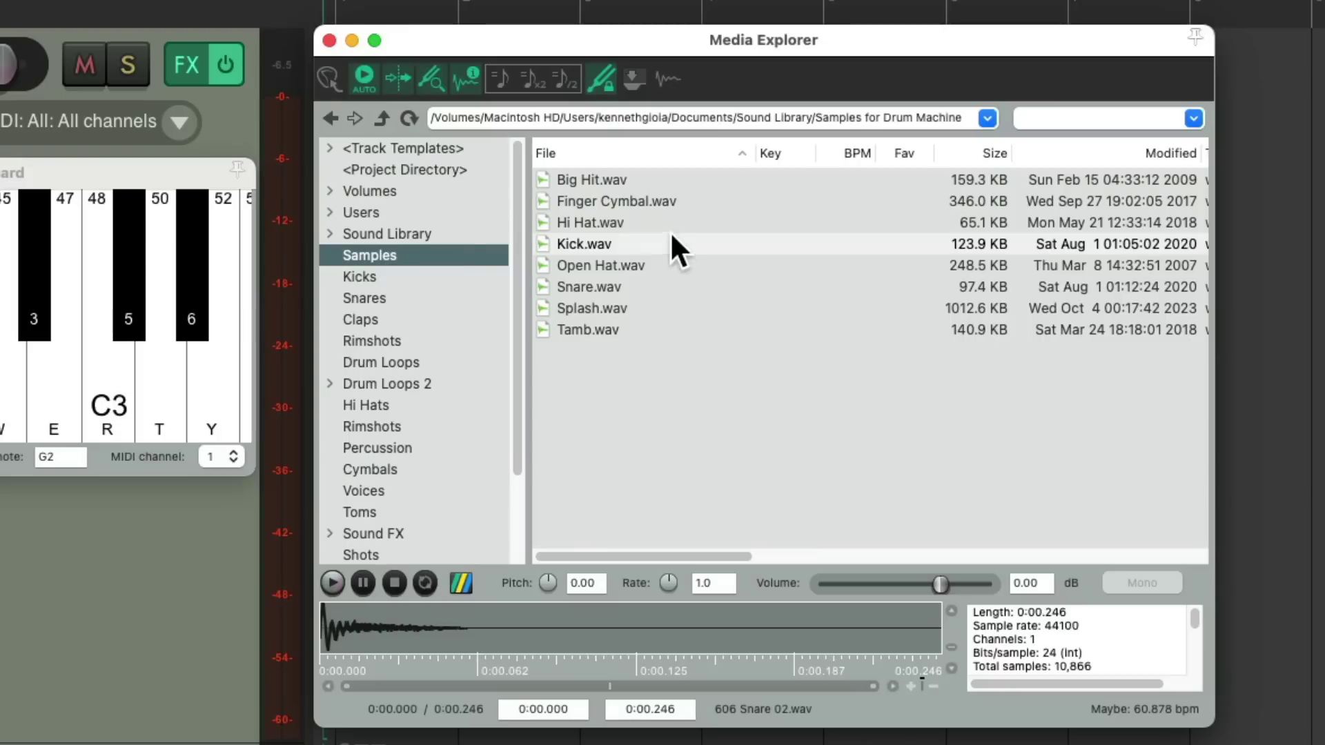
pyautogui.click(661, 284)
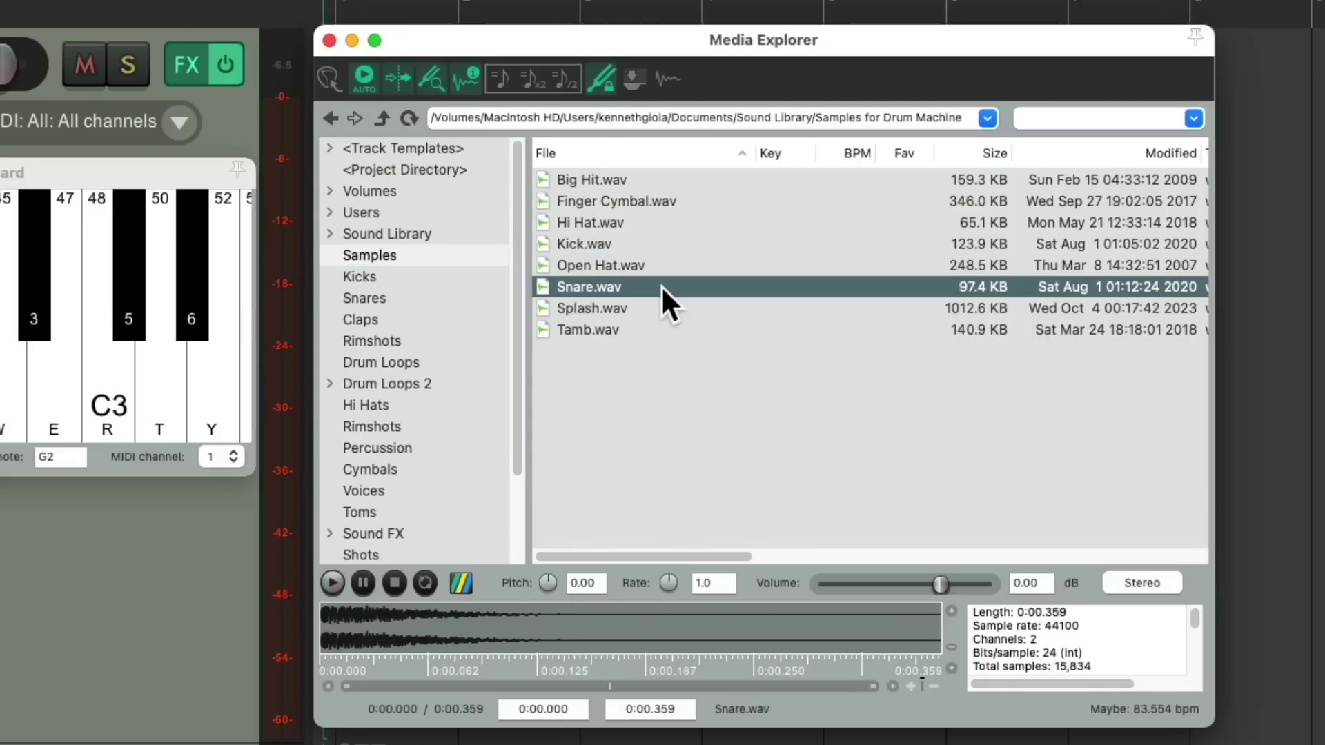
pyautogui.doubleClick(662, 284)
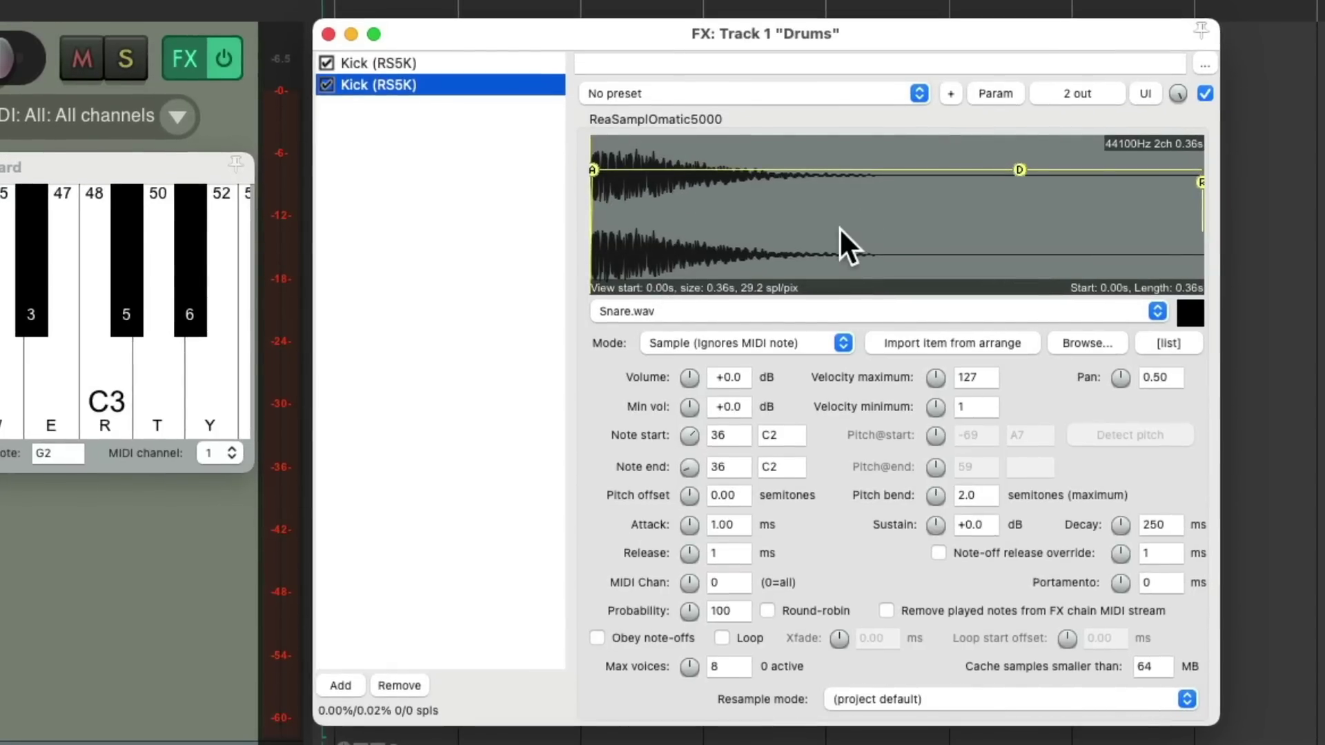
# - Set the snare sampler to note 38 (D2) and test it alongside the kick
pyautogui.click(1182, 321)
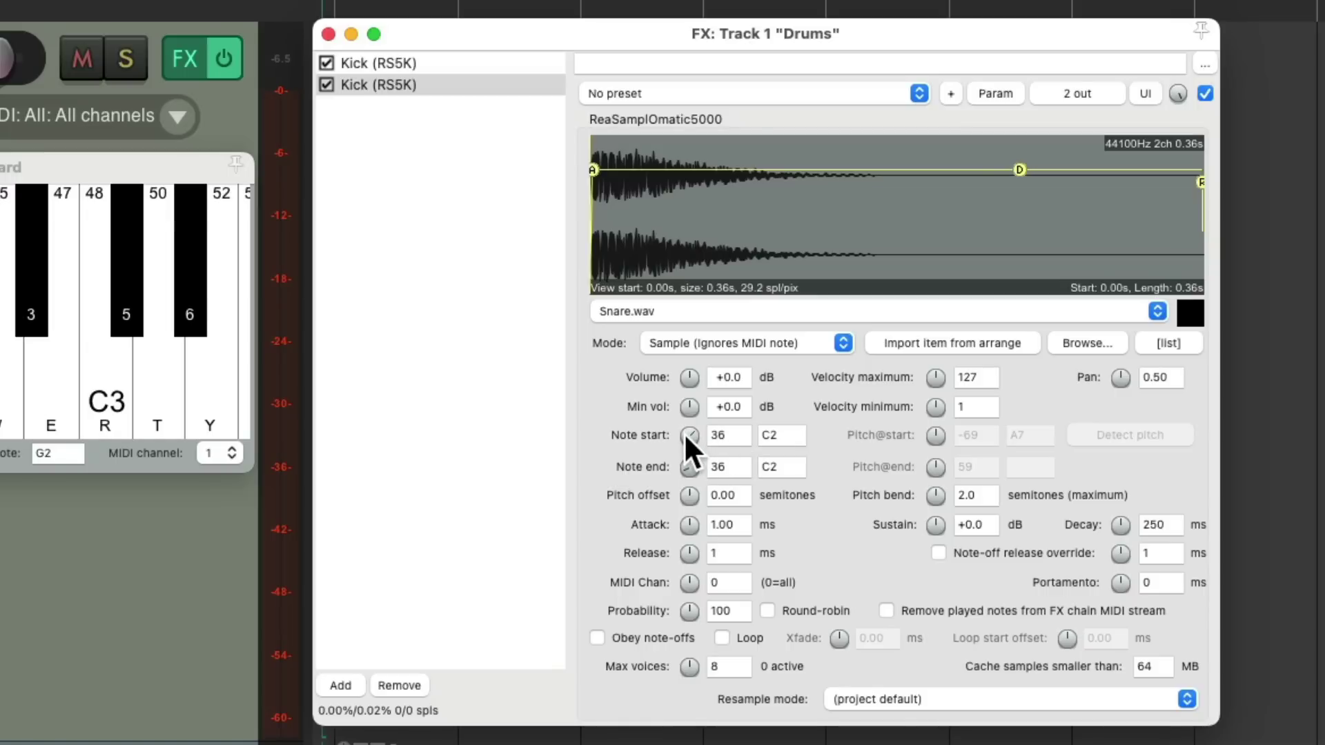
pyautogui.scroll(2, 684, 432)
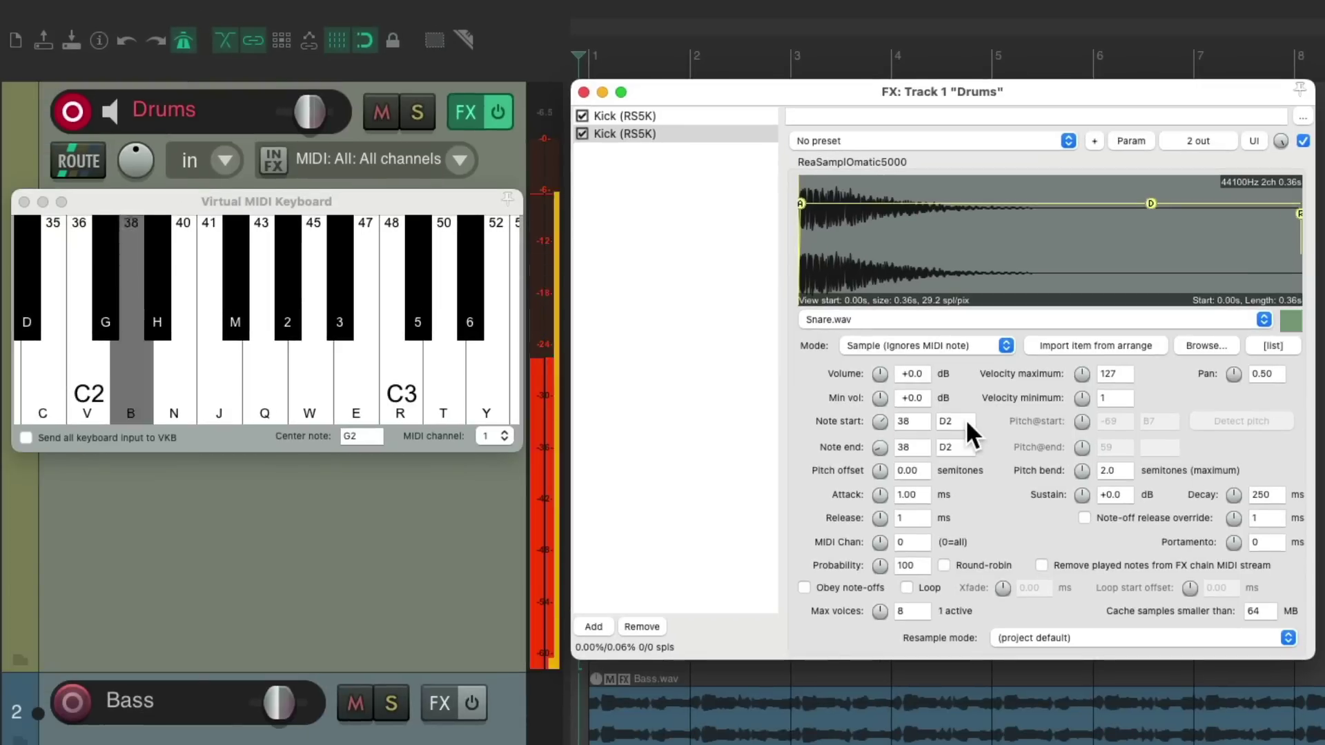
pyautogui.press('b')
pyautogui.press('v')
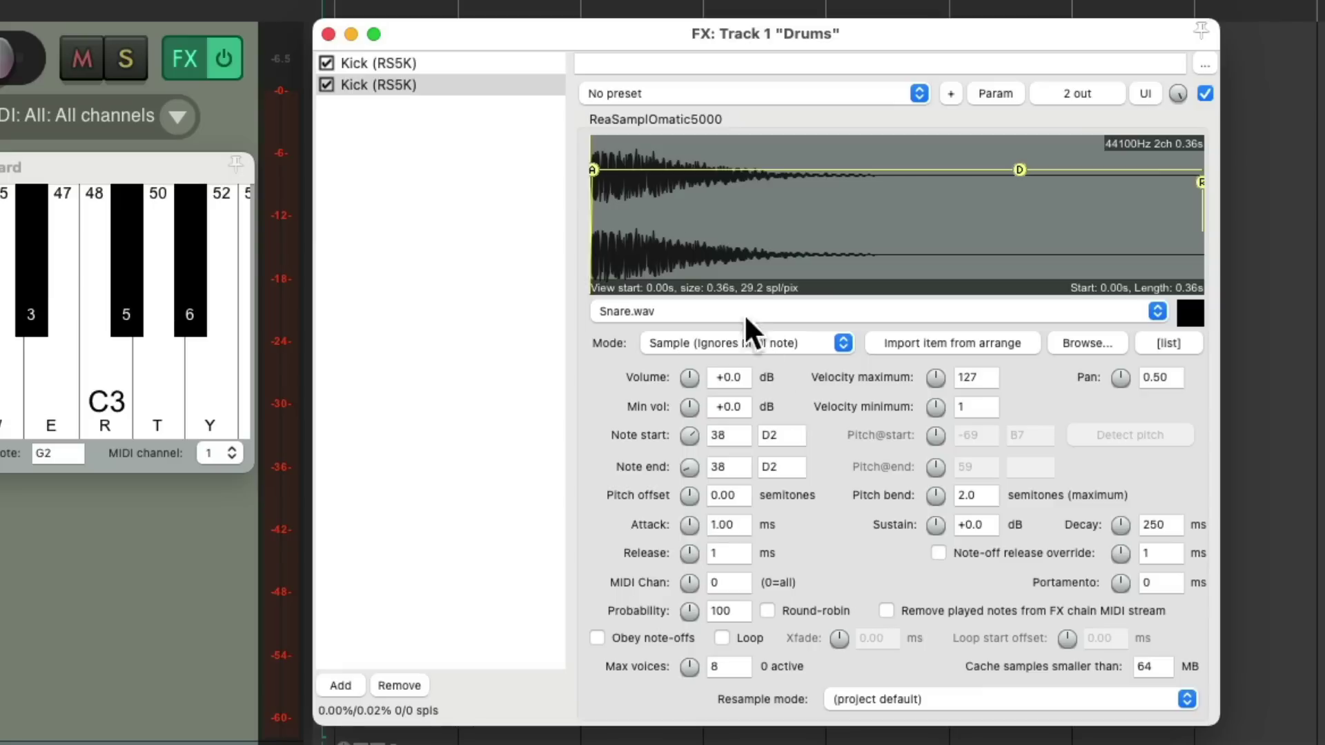
# - Duplicate the snare sampler, load Big Hit.wav into it, set note 40 (E2) and test it
pyautogui.click(493, 82)
pyautogui.hotkey('ctrl', 'v')
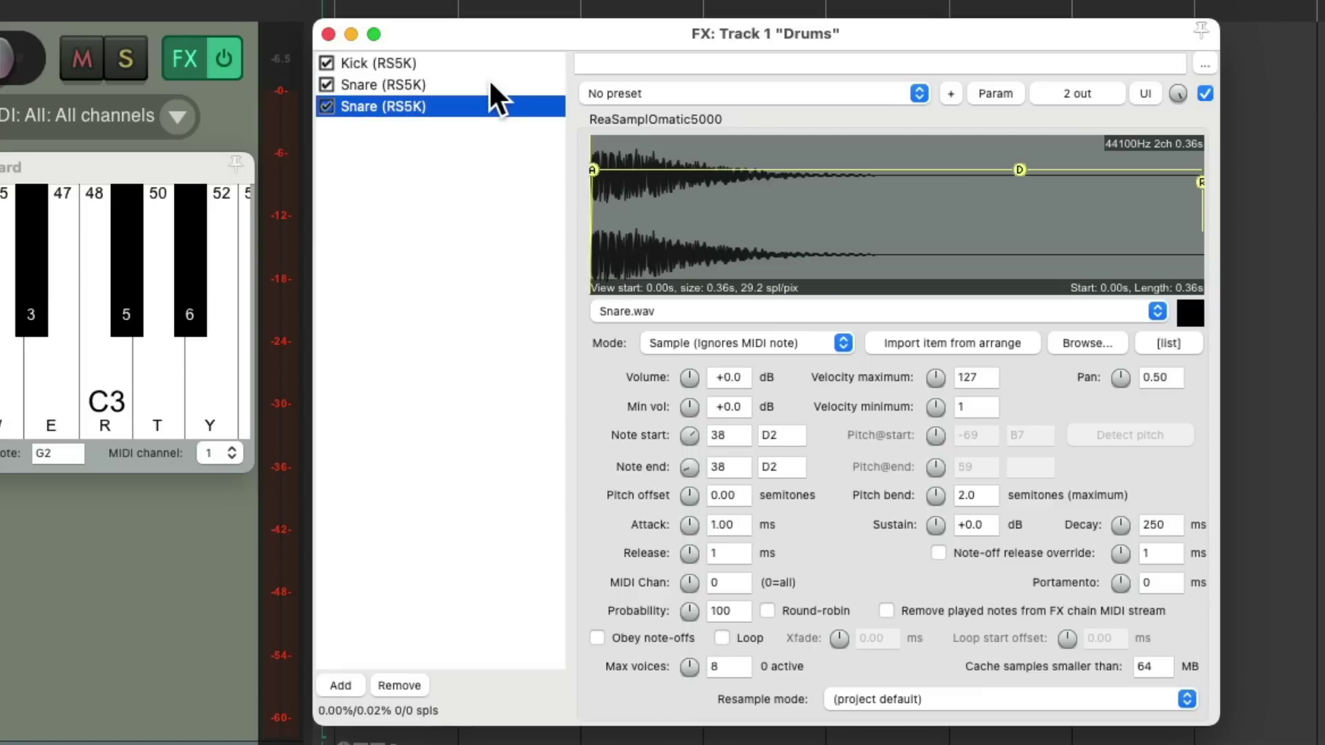
pyautogui.hotkey('ctrl', 'alt', 'x')
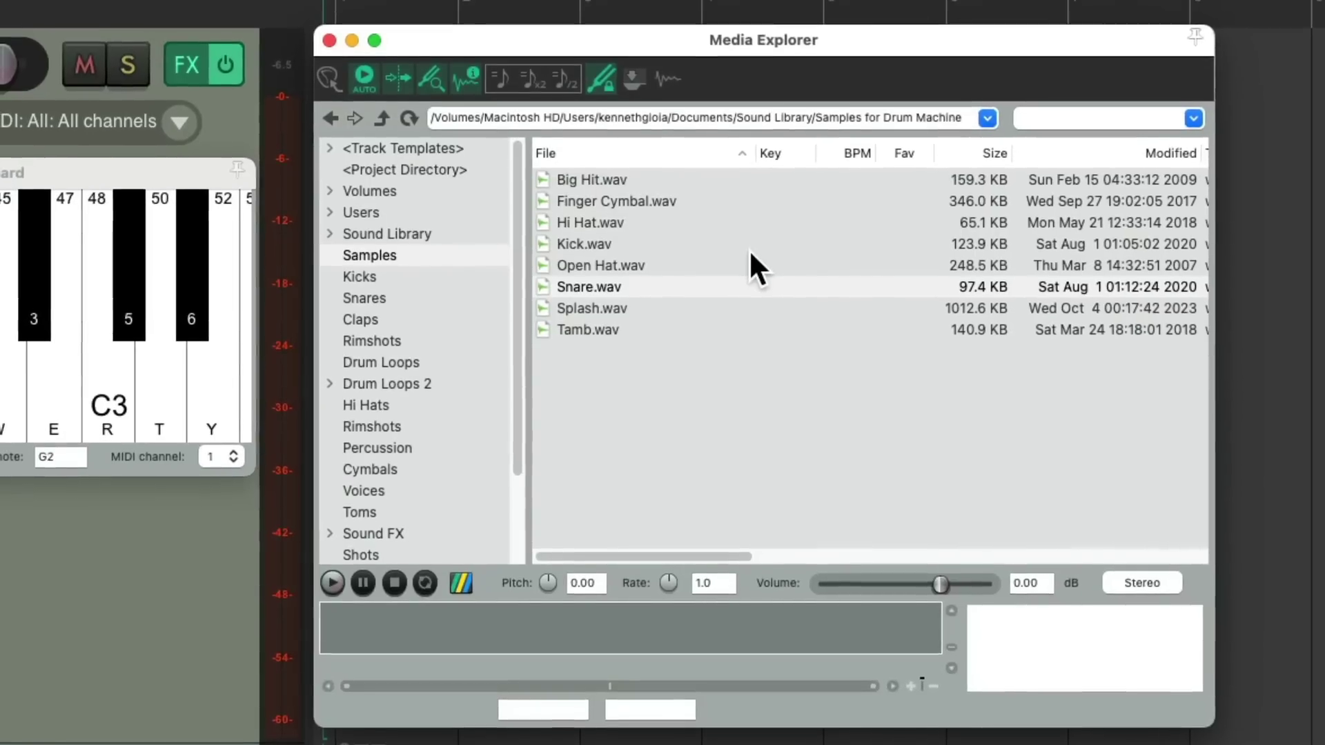
pyautogui.click(680, 178)
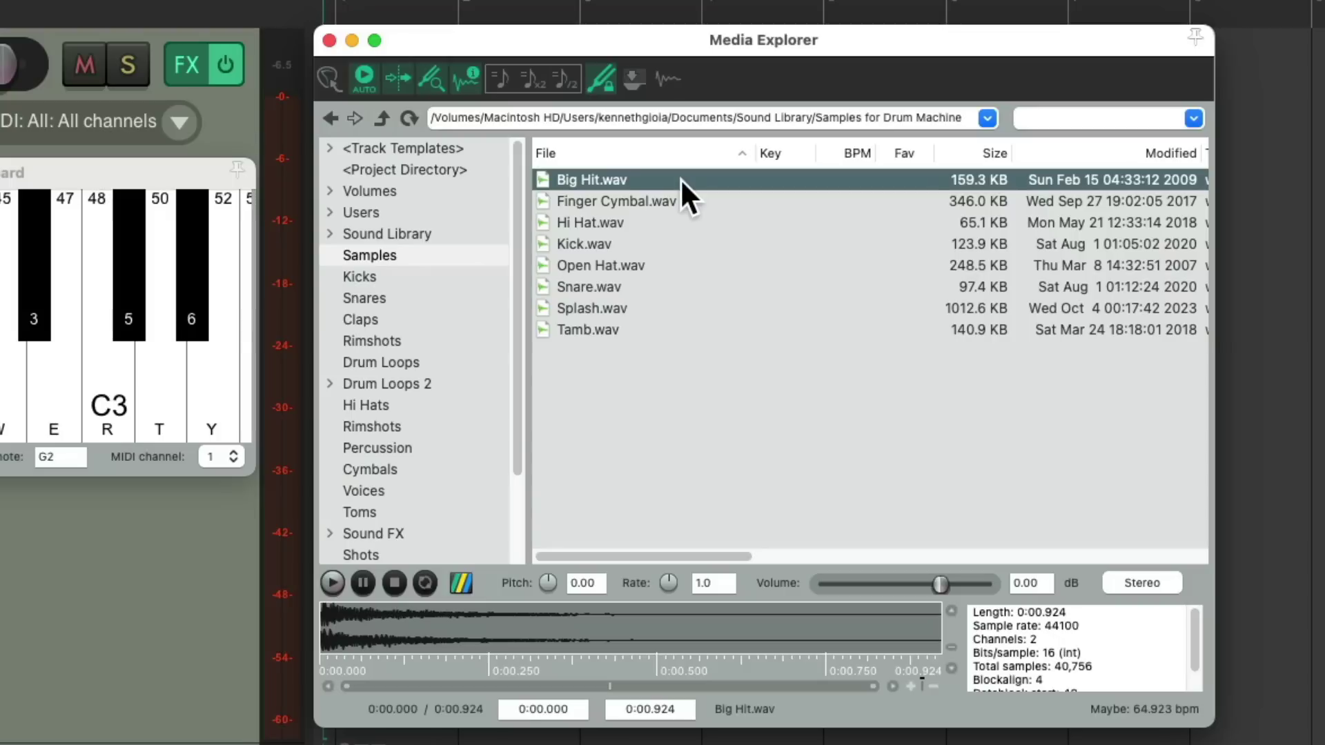
pyautogui.doubleClick(681, 178)
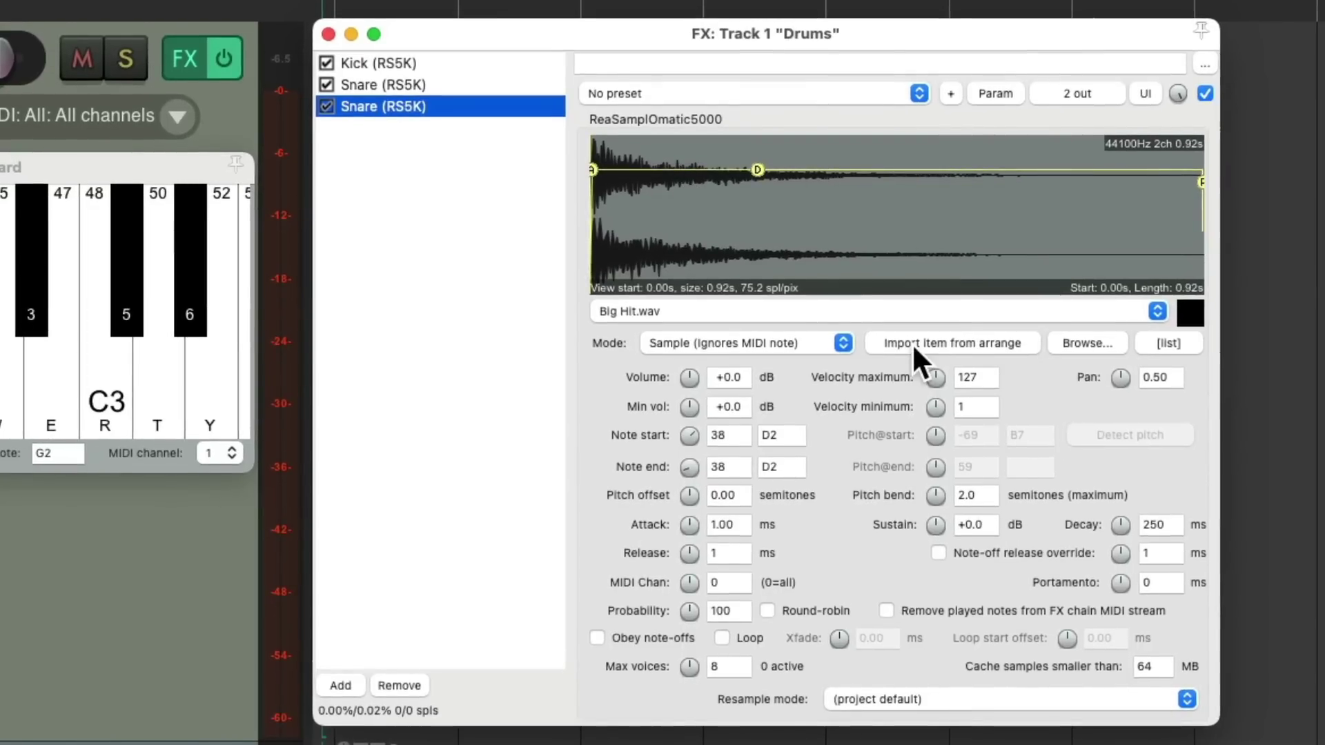
pyautogui.click(1190, 309)
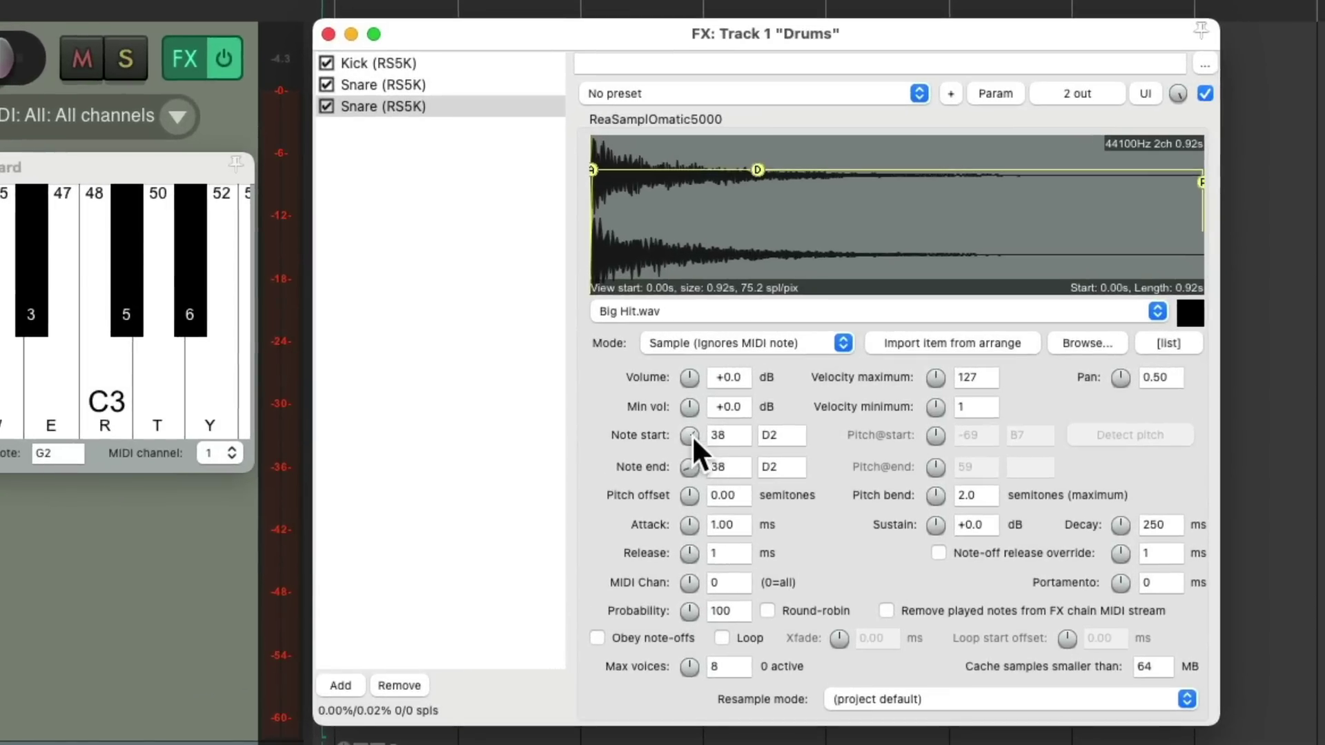
pyautogui.scroll(2, 690, 434)
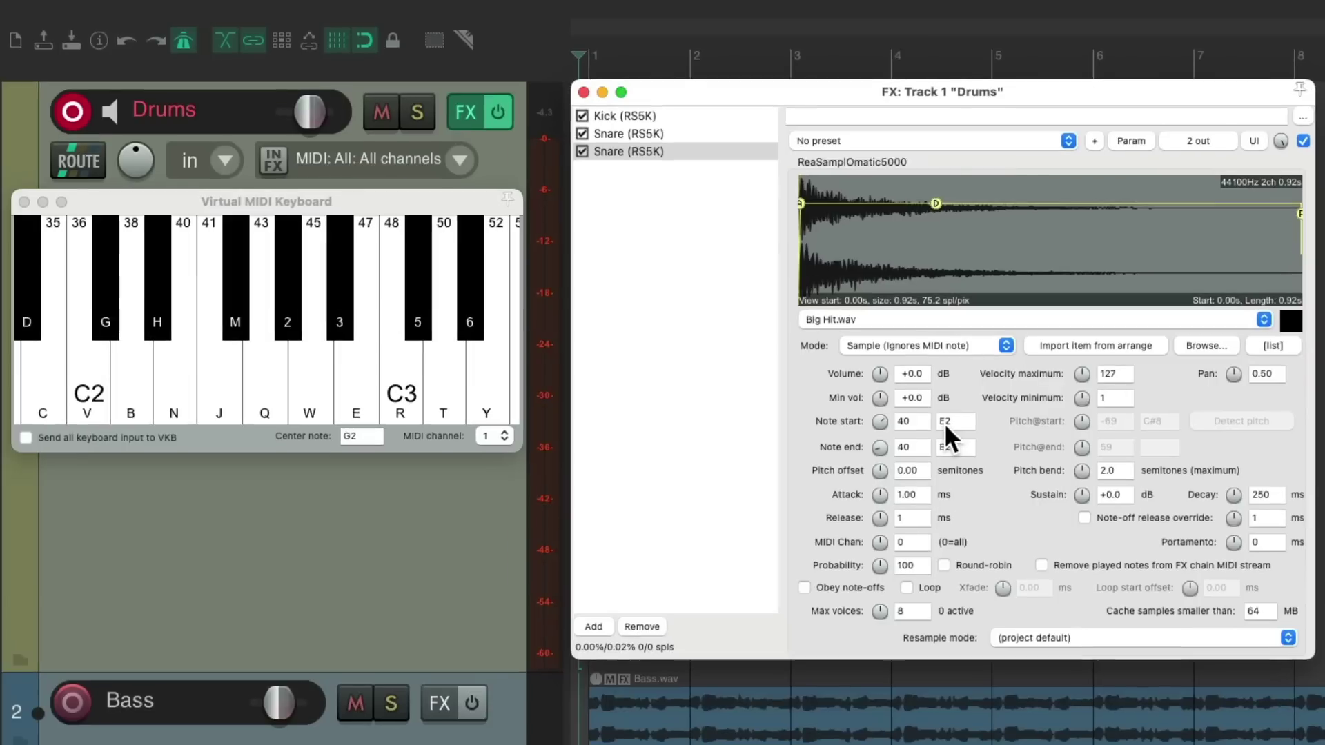
pyautogui.press('n')
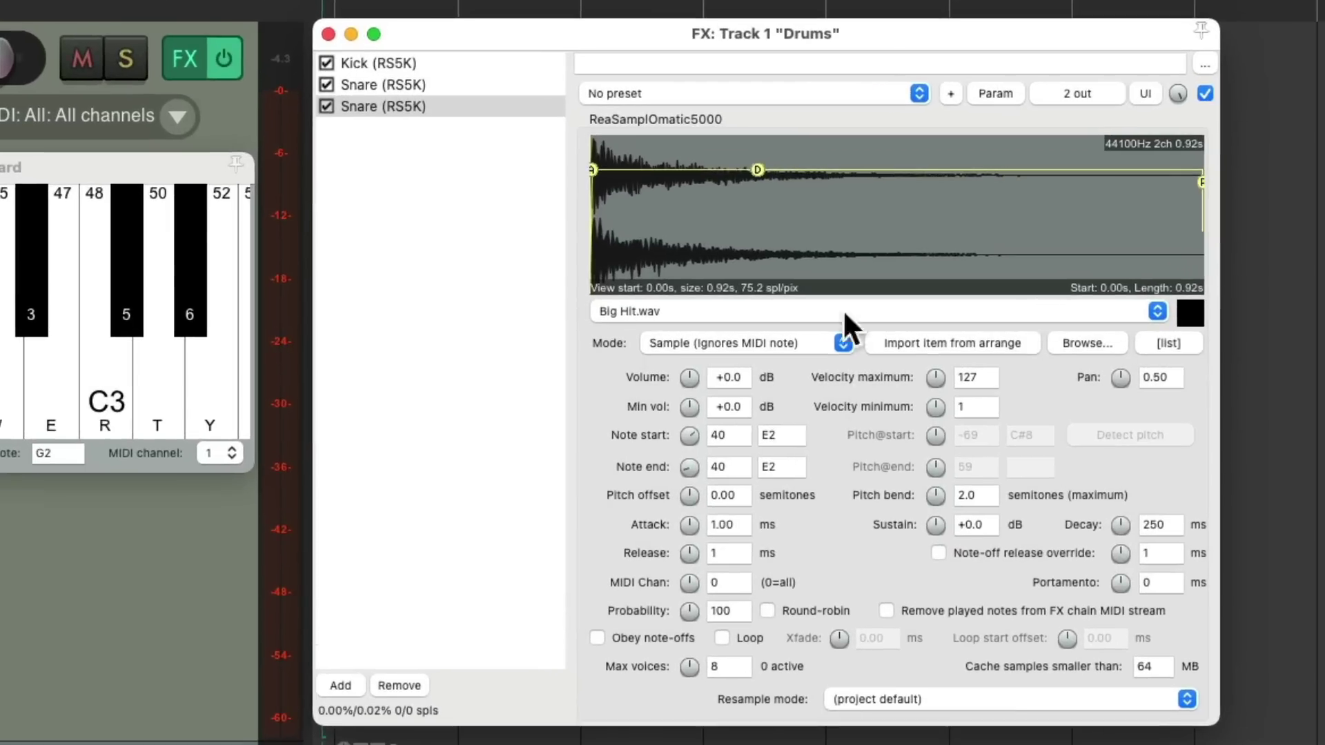
# - Duplicate the Big Hit sampler and load Hi Hat.wav into the new copy
pyautogui.click(475, 107)
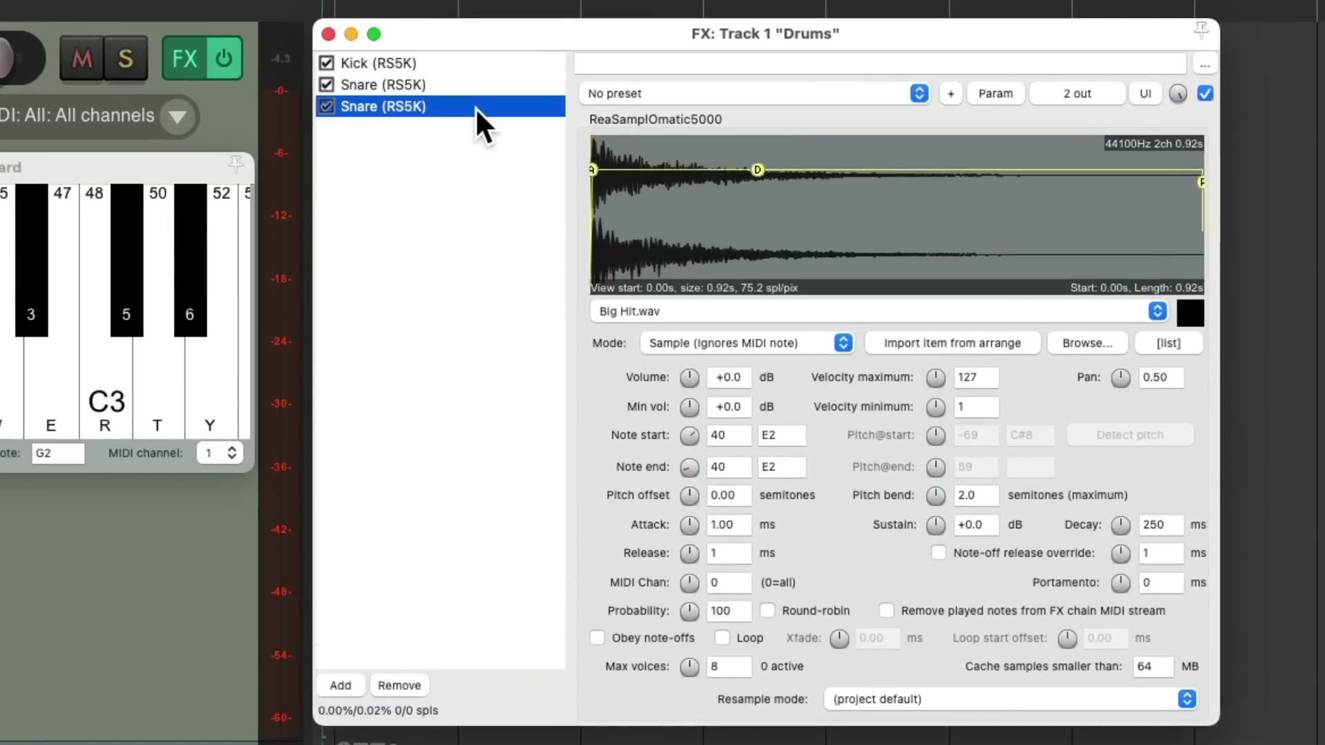
pyautogui.press('super+v')
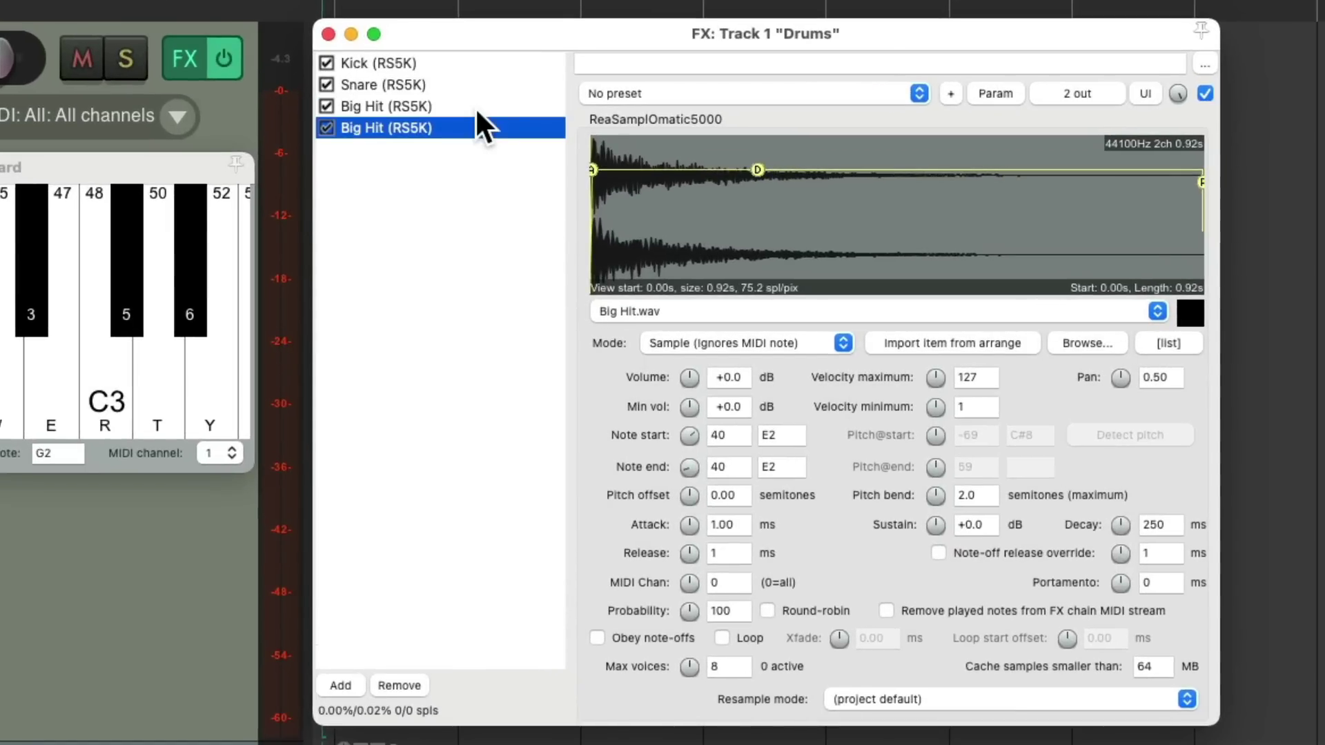
pyautogui.press('super+alt+x')
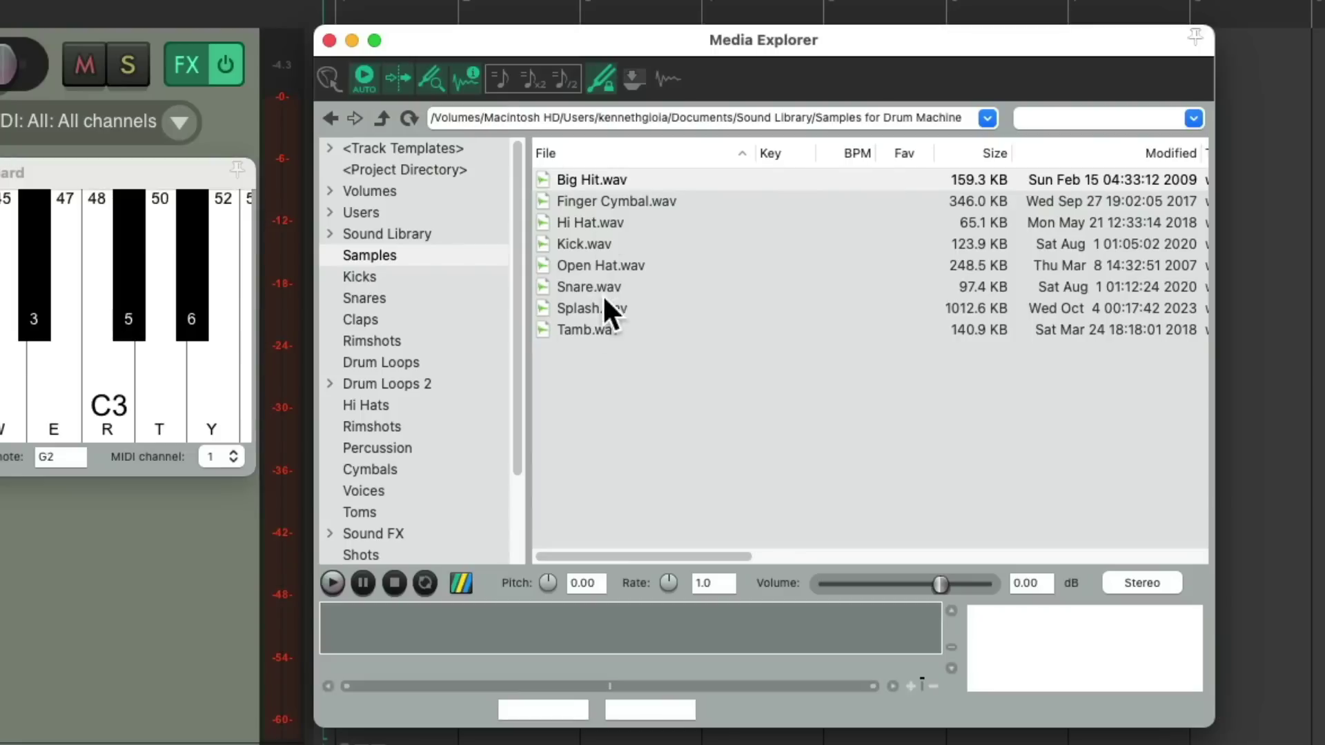
pyautogui.click(447, 400)
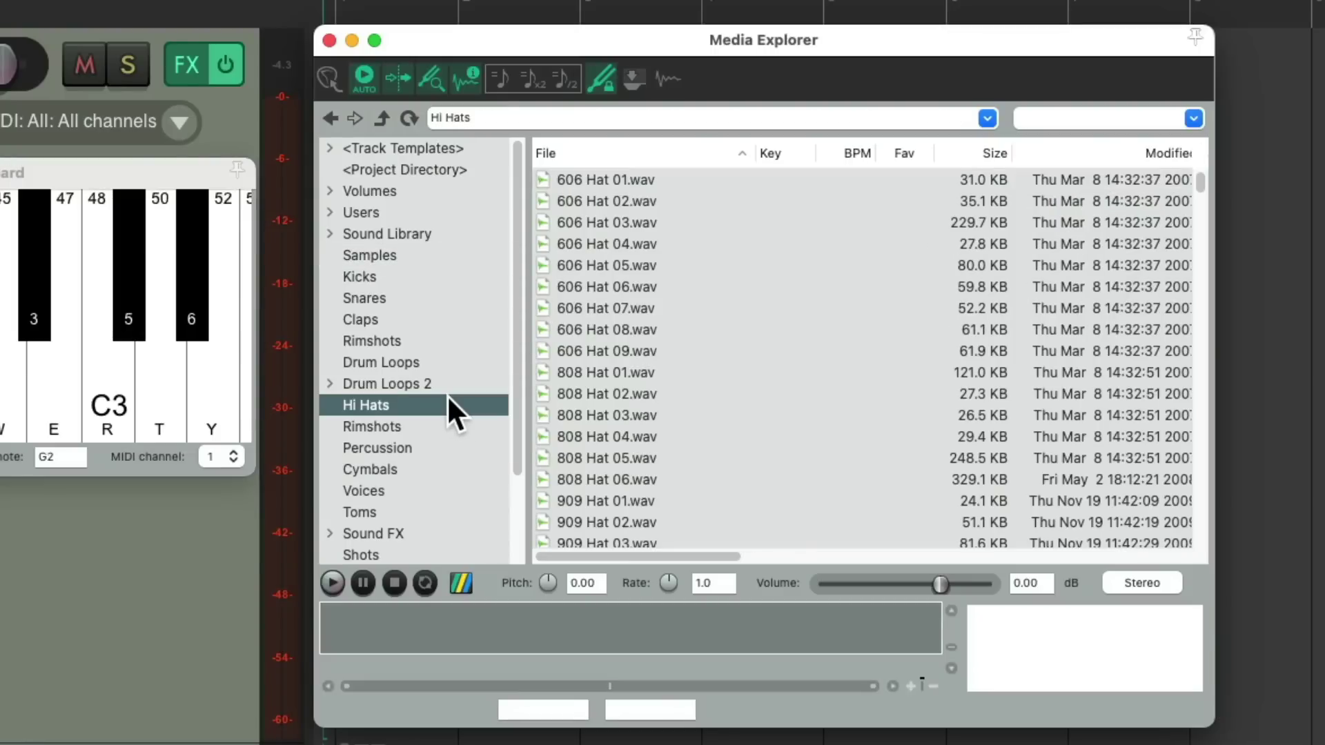
pyautogui.click(654, 348)
pyautogui.click(682, 392)
pyautogui.click(689, 281)
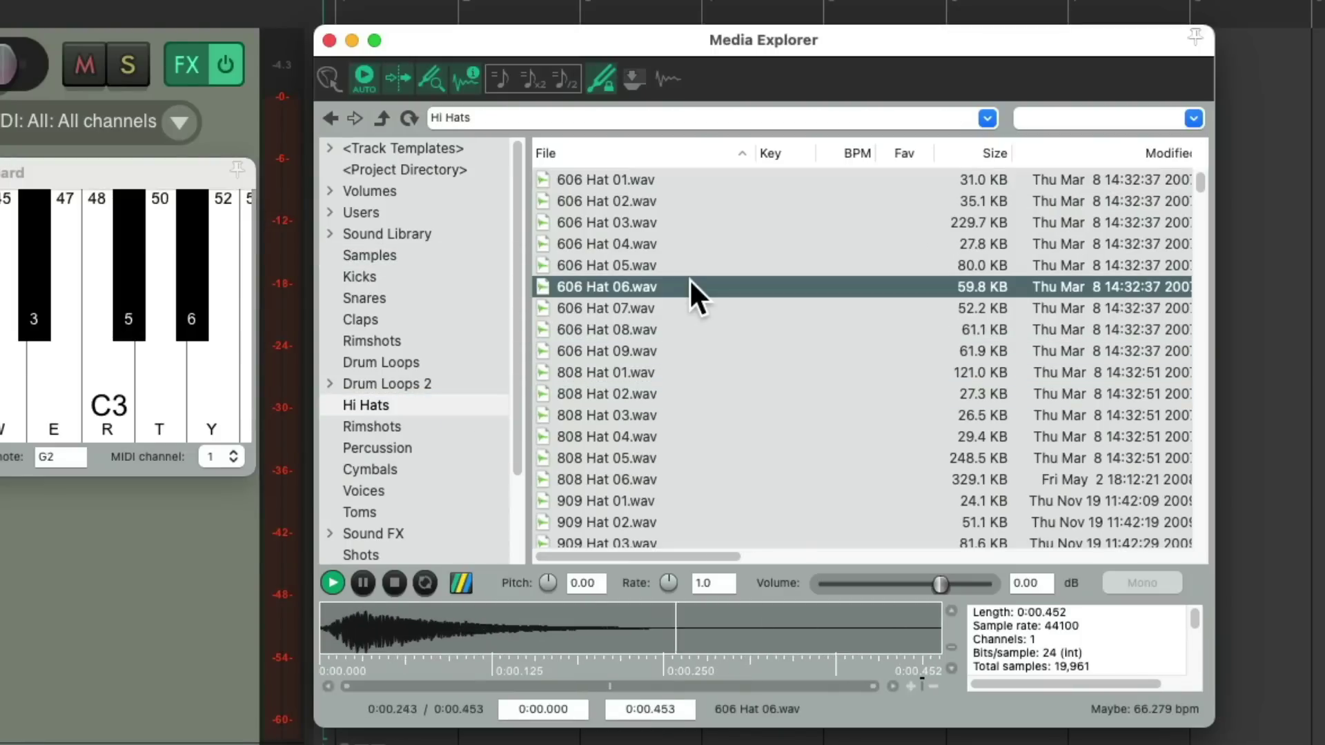
pyautogui.click(447, 255)
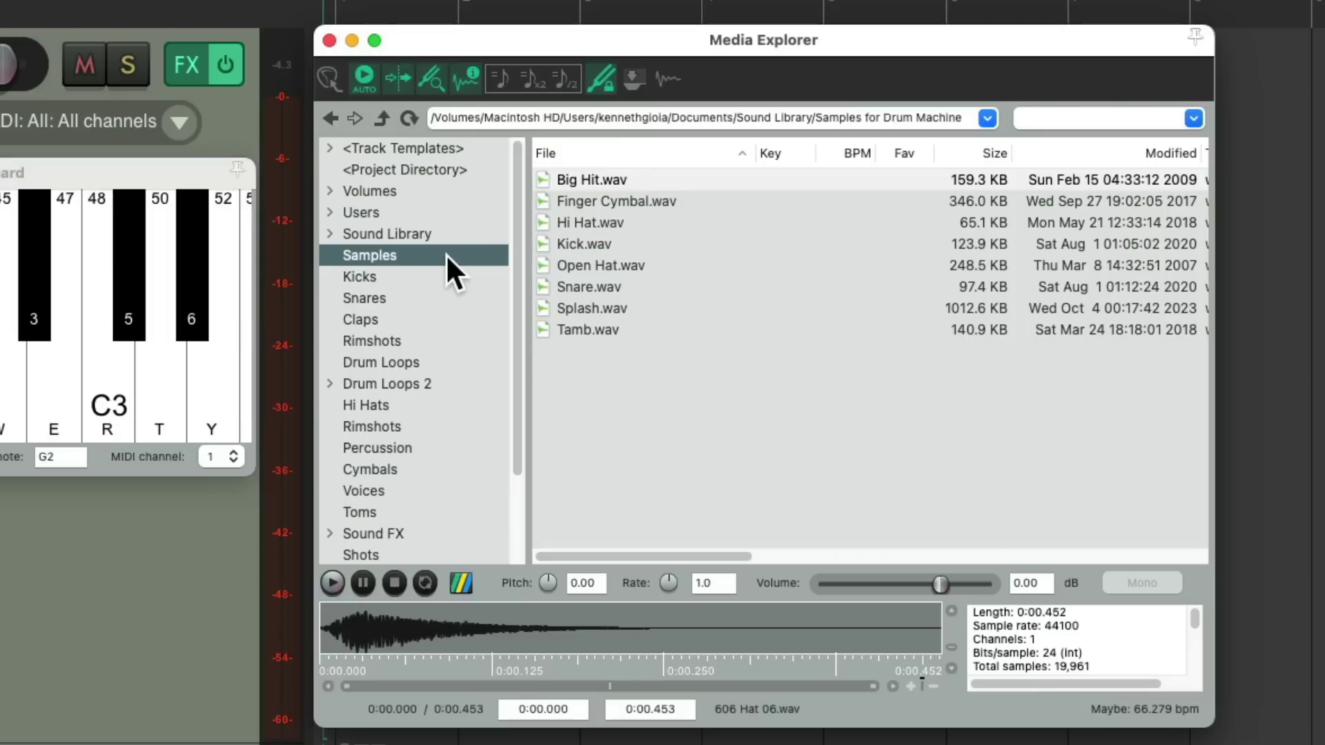
pyautogui.click(672, 223)
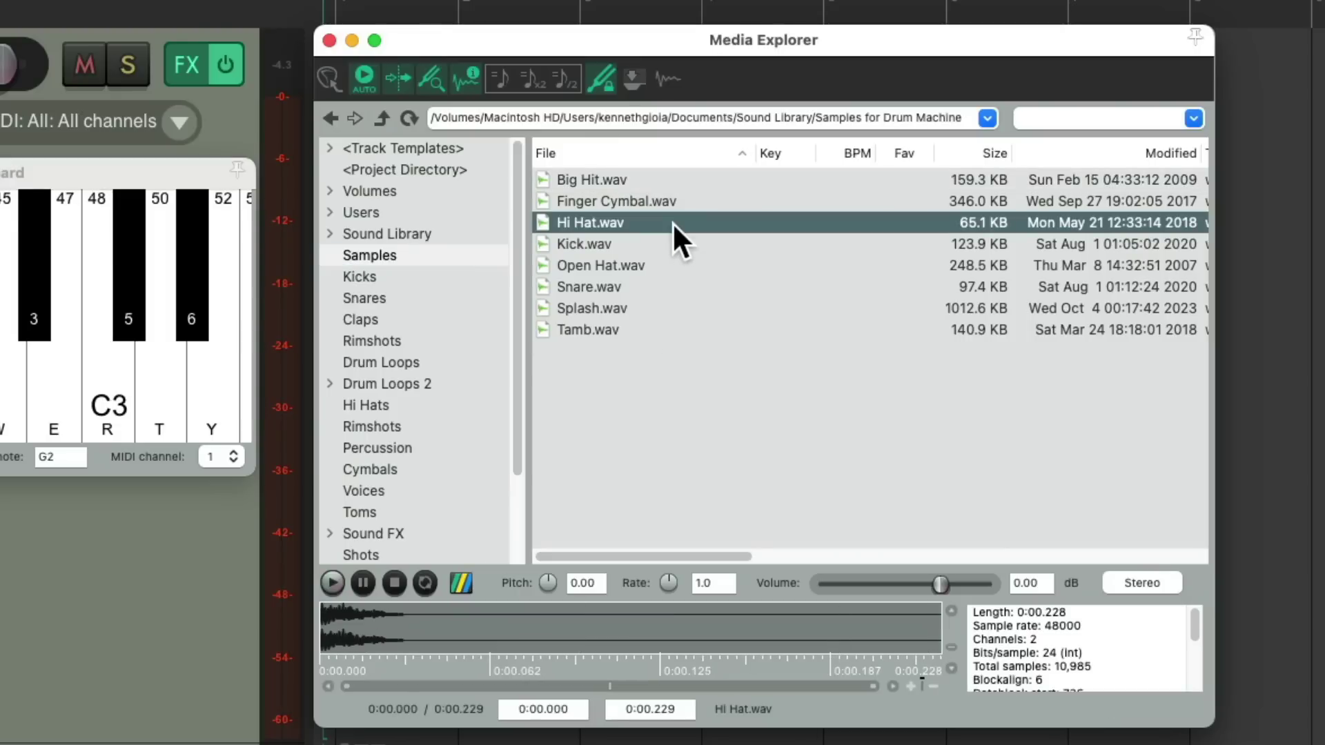
pyautogui.doubleClick(672, 222)
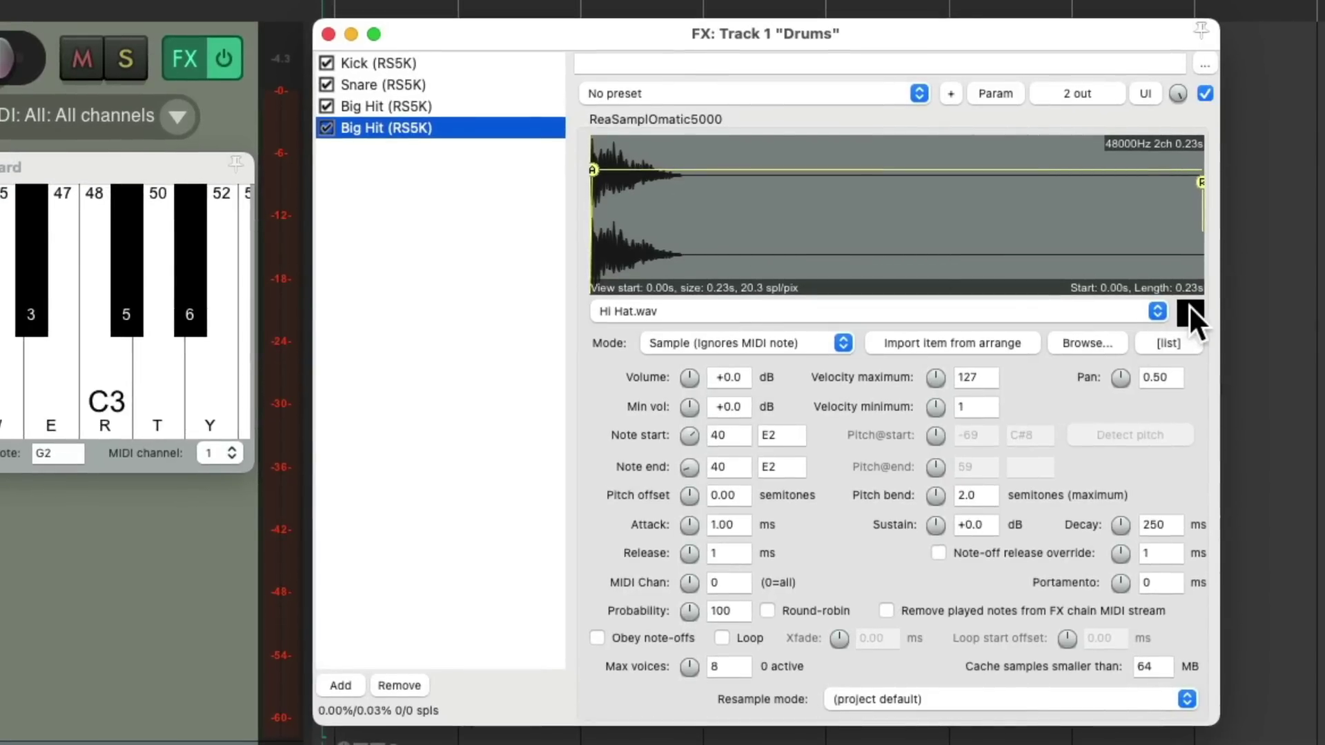
# - Set the hi-hat to pan 0.16, note 42 (F#2) and -7.1 dB, then audition it
pyautogui.click(1188, 308)
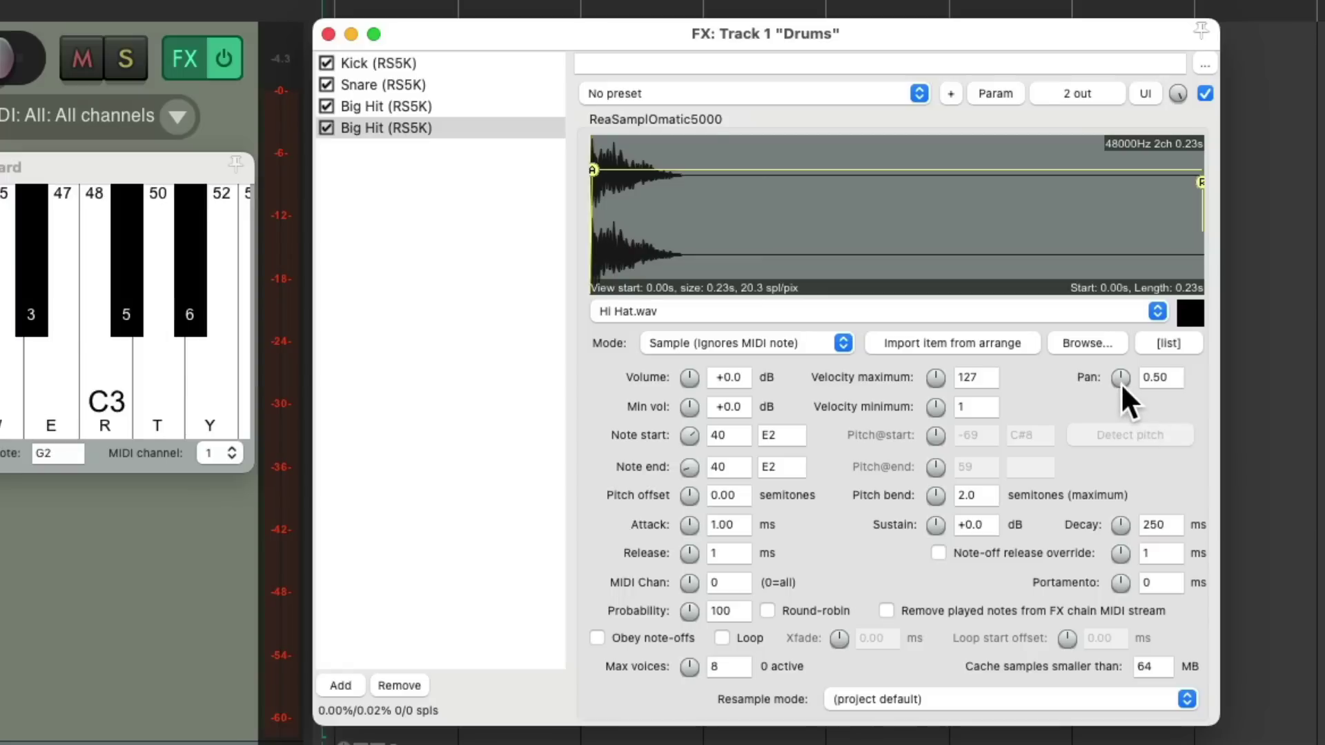
pyautogui.moveTo(1120, 378); pyautogui.dragTo(1120, 414)
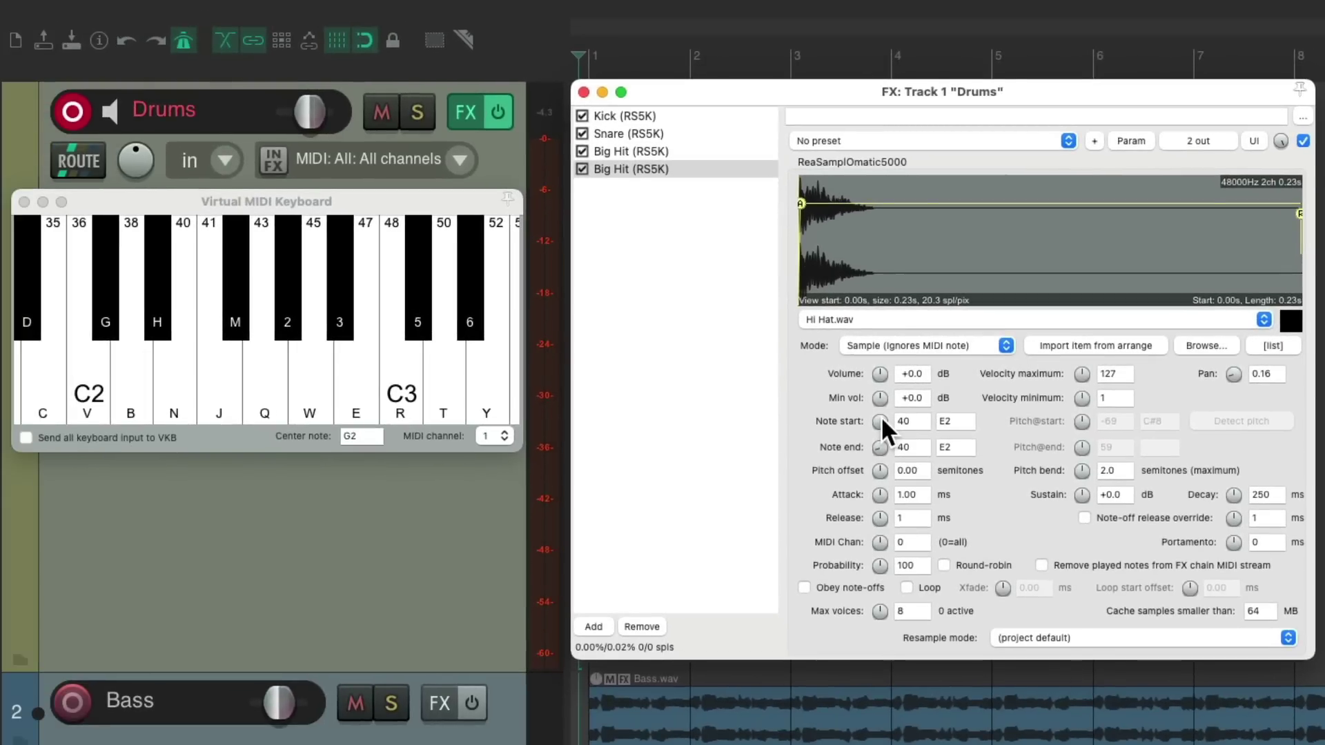
pyautogui.scroll(2, 688, 441)
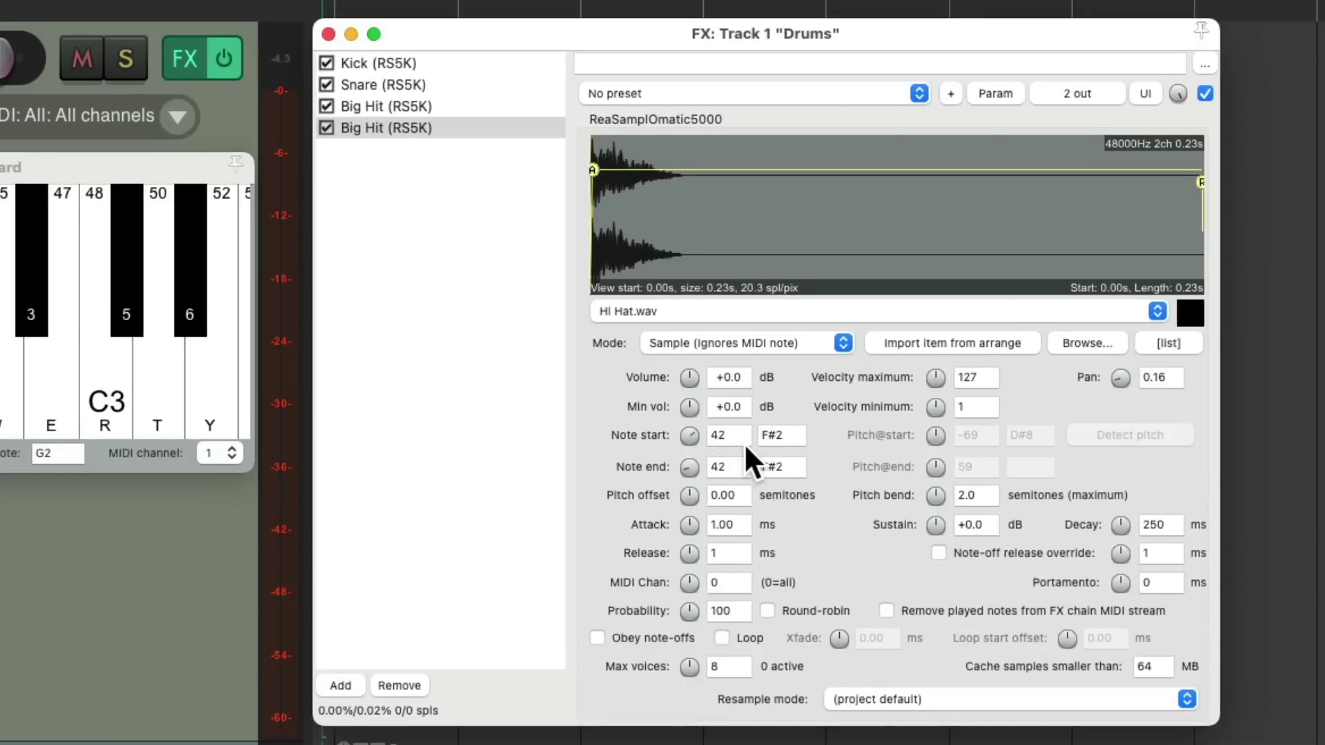
pyautogui.scroll(-8, 689, 378)
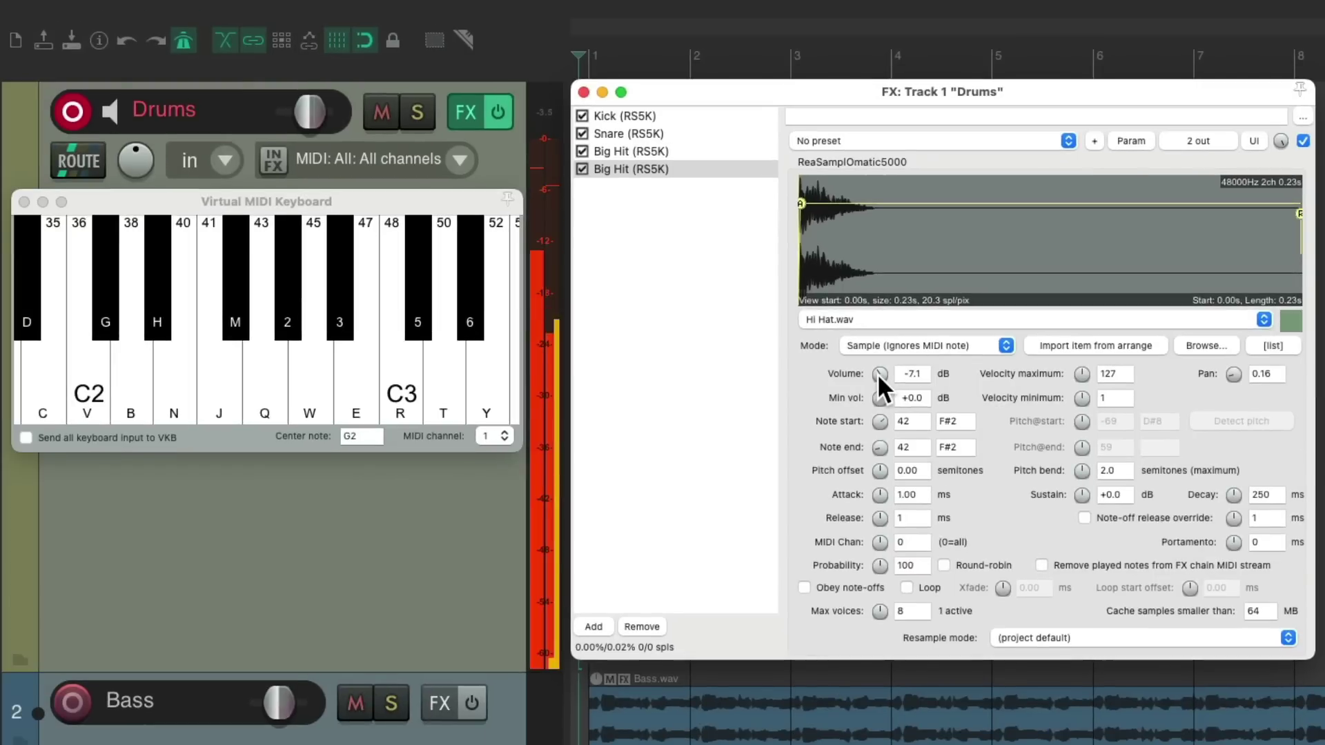
pyautogui.press('h')
pyautogui.press('b')
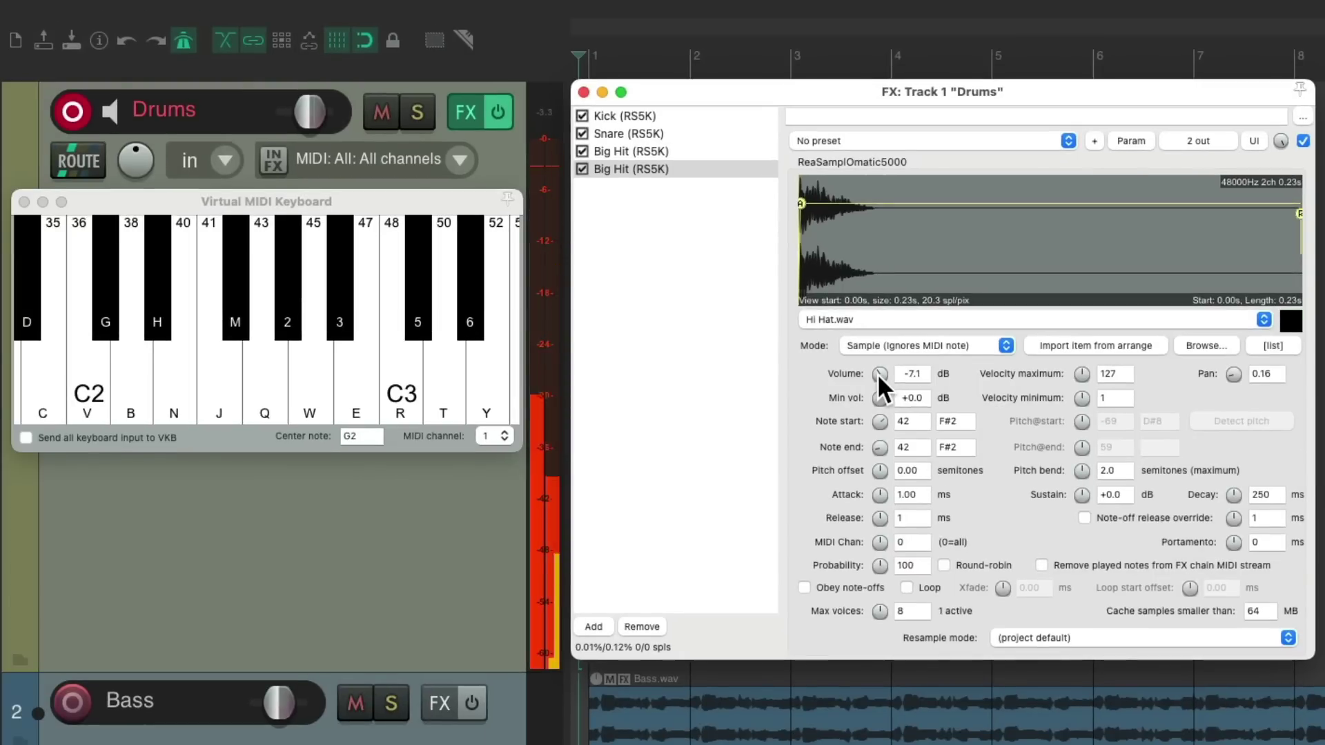
pyautogui.press('h')
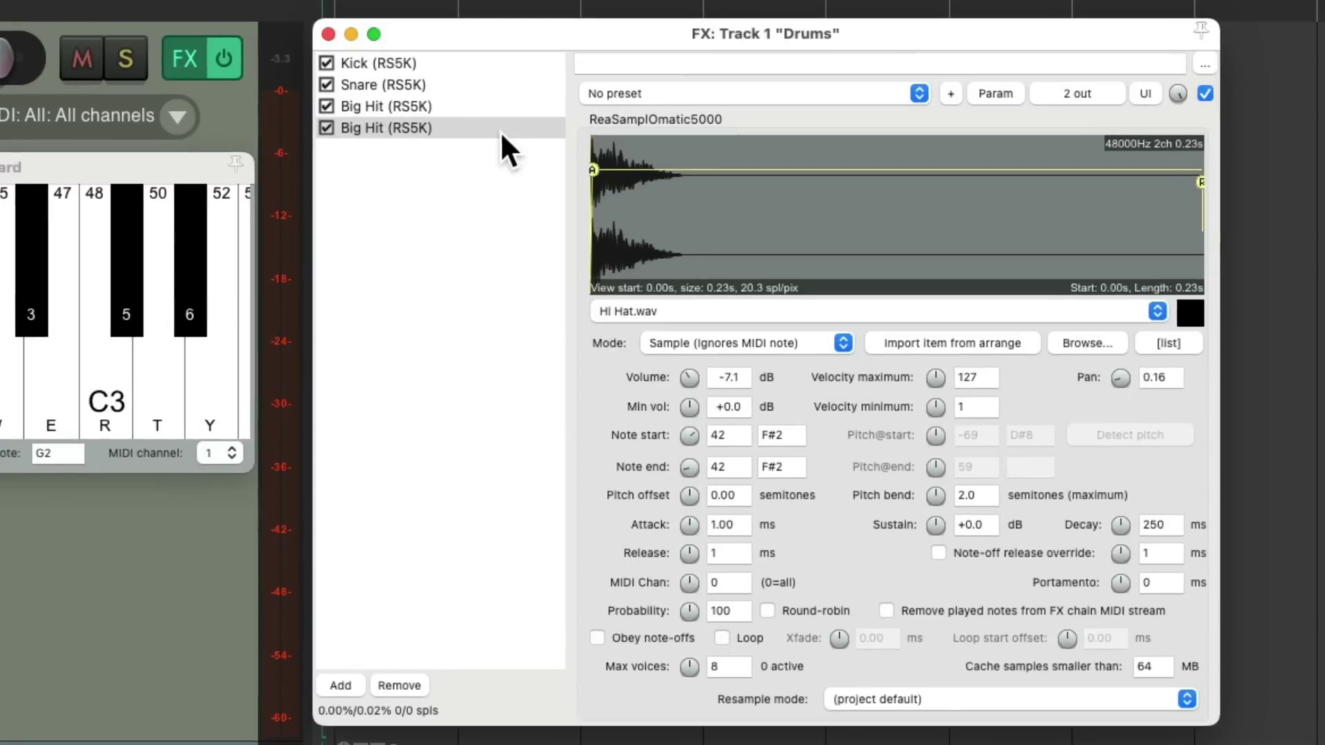
# - Duplicate the hi-hat sampler into a new slot and bring up the sample browser
pyautogui.click(486, 129)
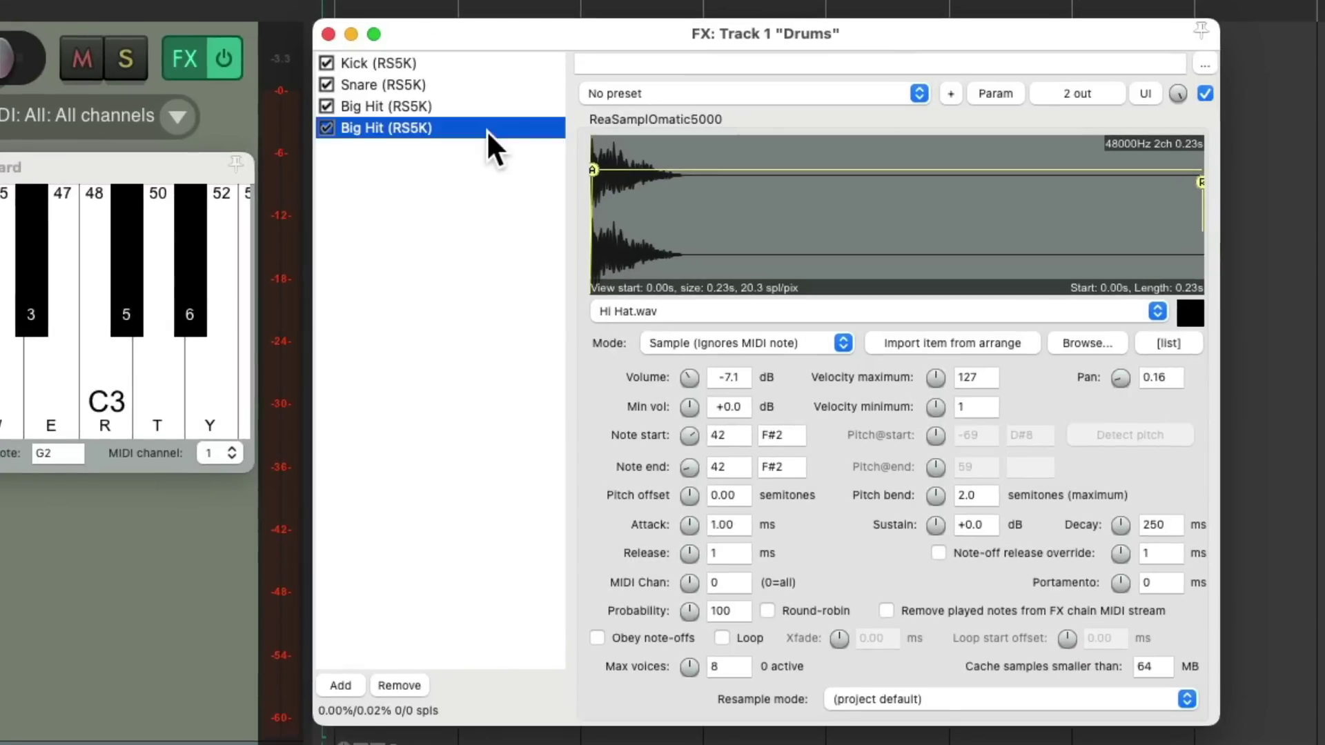
pyautogui.press('super+c')
pyautogui.press('super+v')
pyautogui.press('super+alt+x')
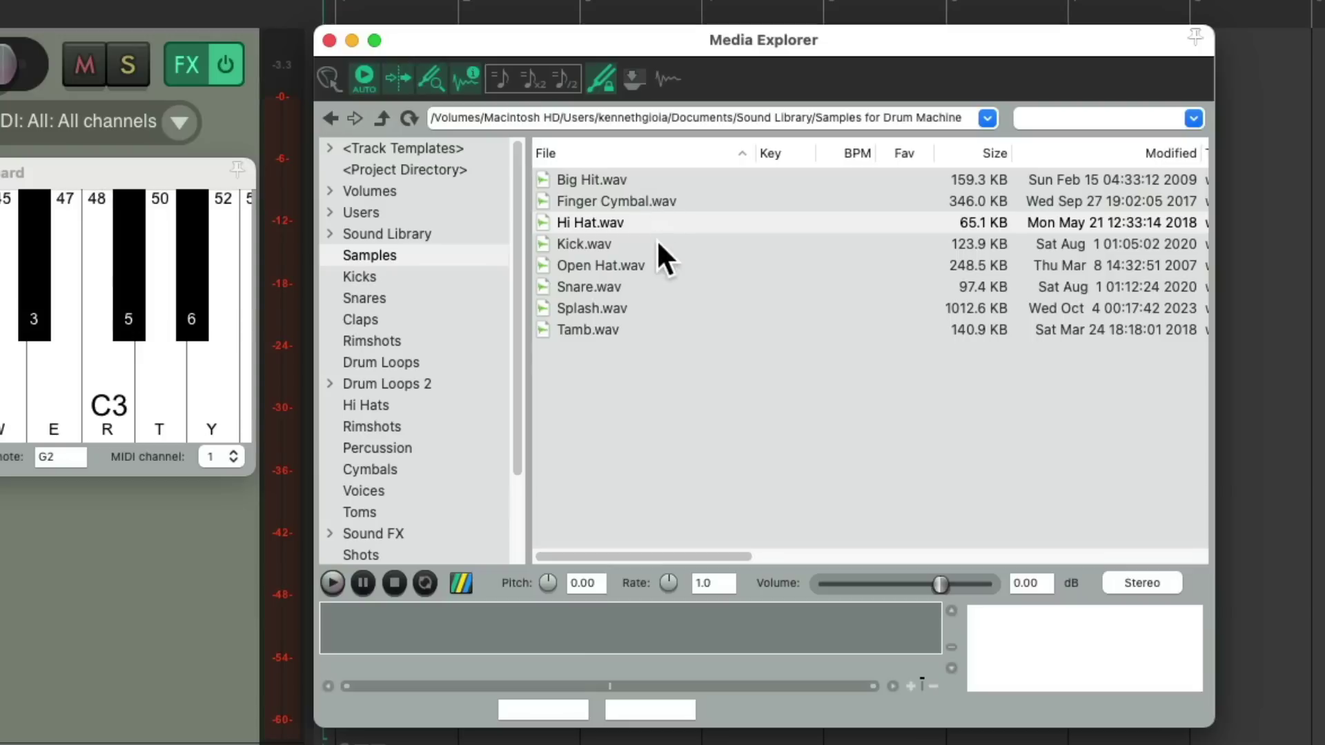
# - Load Open Hat.wav into the duplicate, set note 46 (A#2) at -2.5 dB, and audition both hats
pyautogui.click(660, 267)
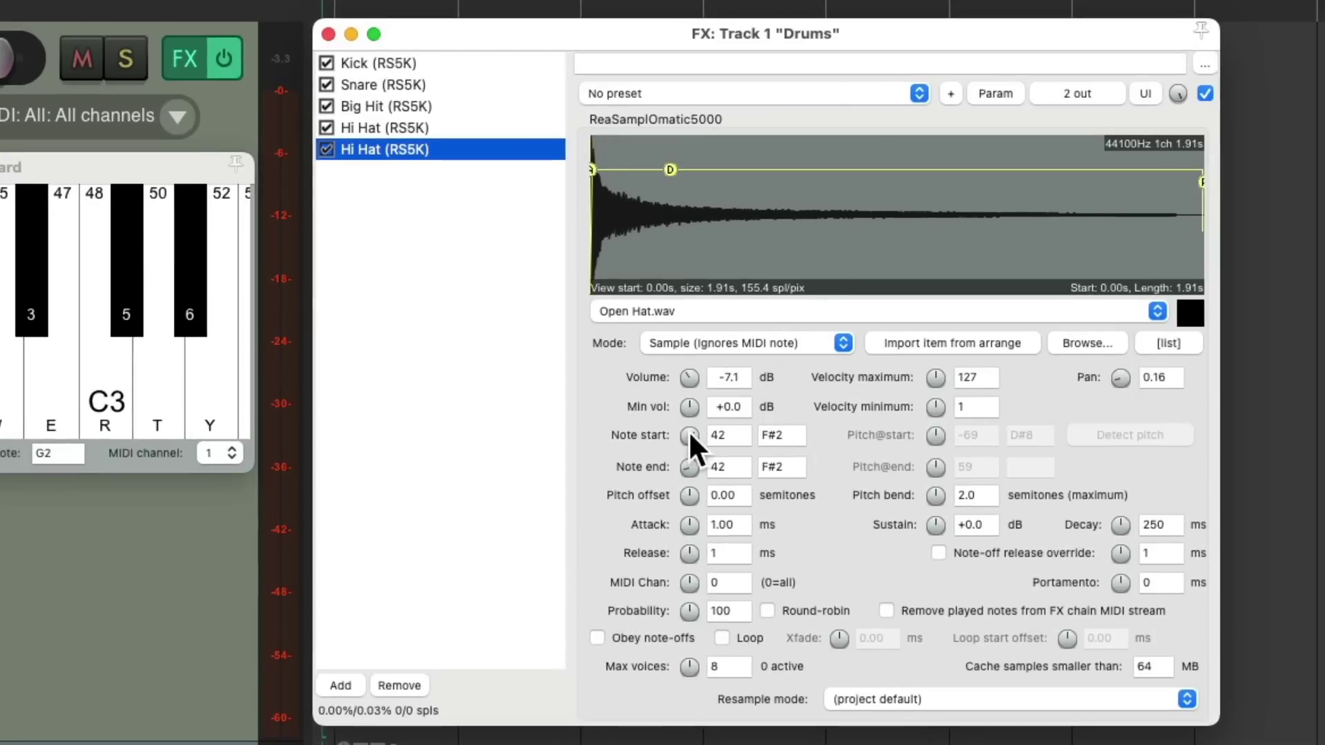
pyautogui.scroll(4, 689, 434)
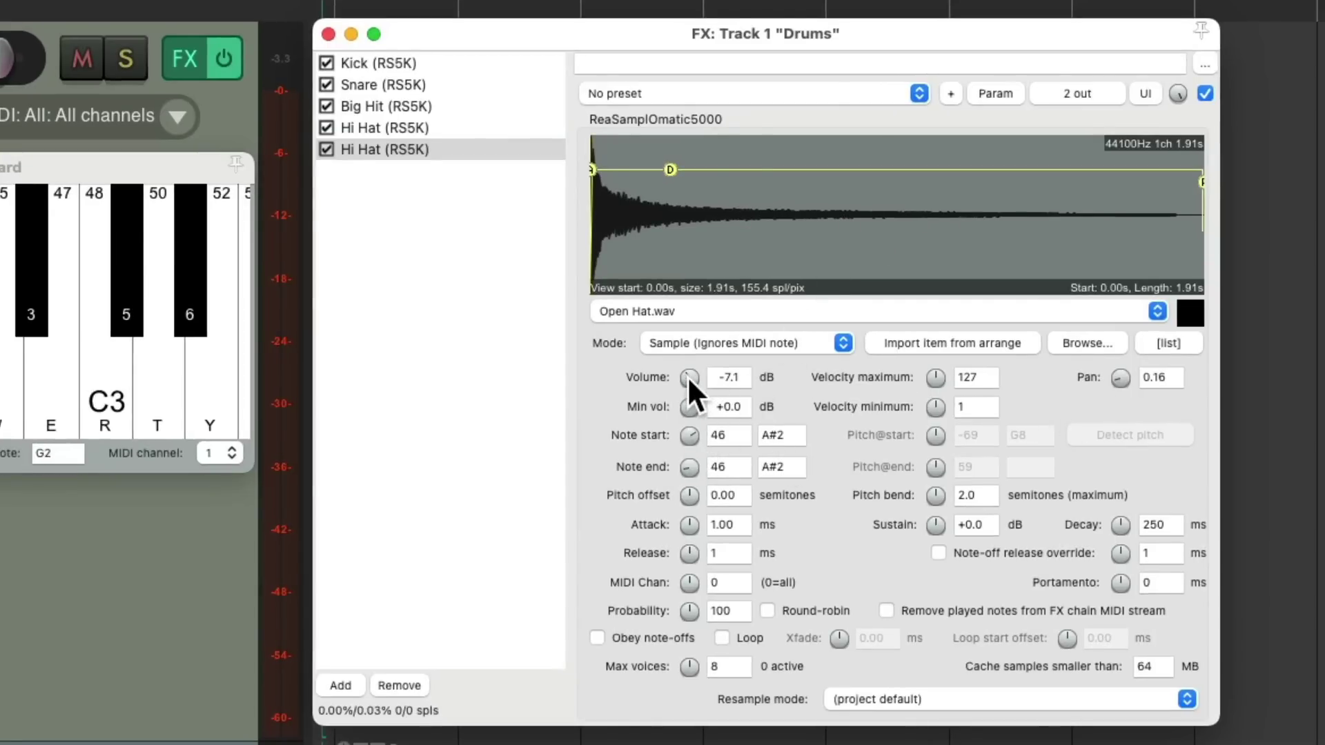
pyautogui.scroll(5, 689, 375)
pyautogui.scroll(-3, 690, 374)
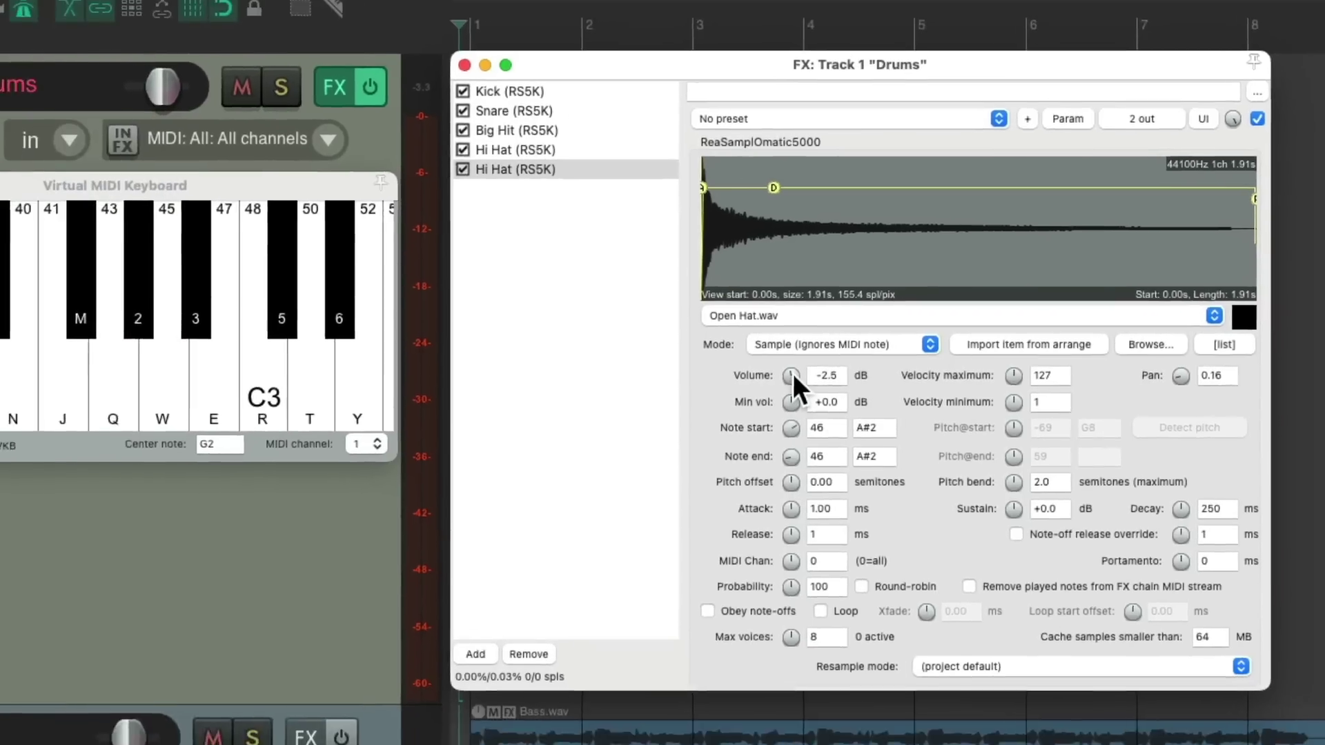
pyautogui.press('m')
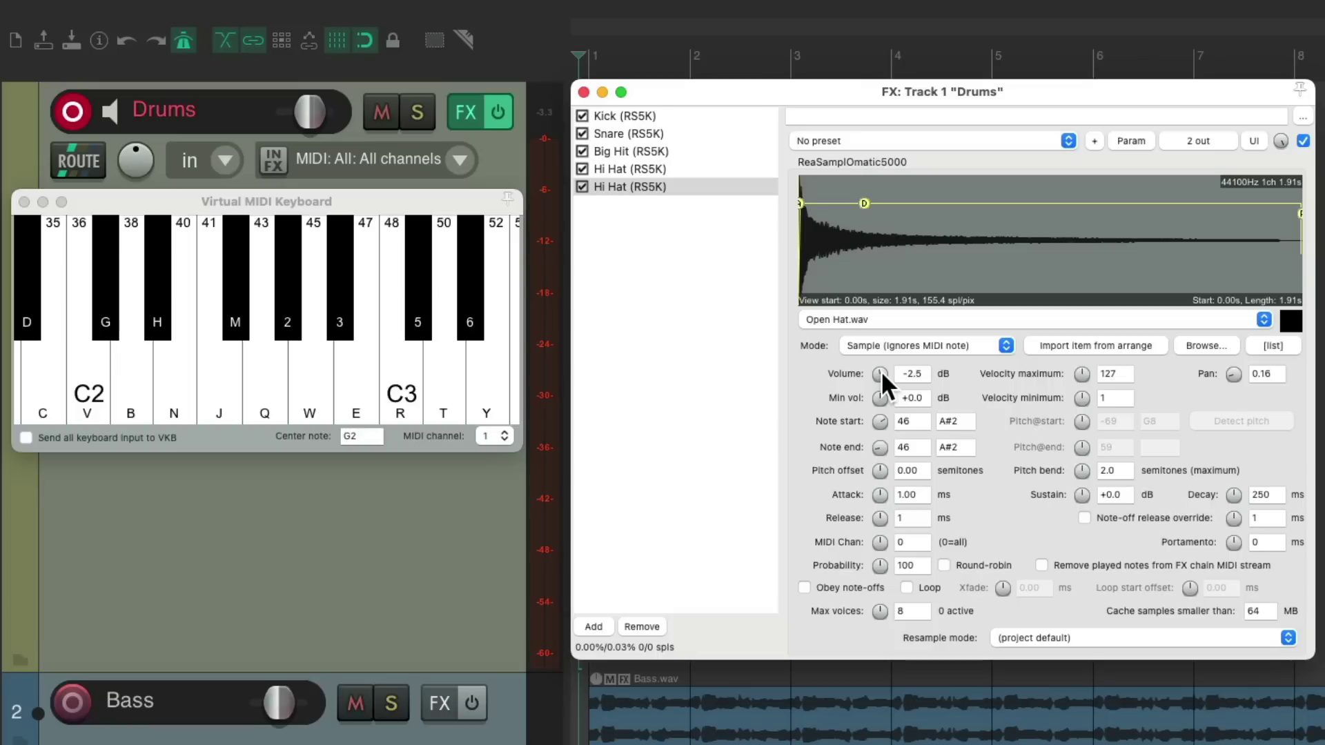
pyautogui.press('3')
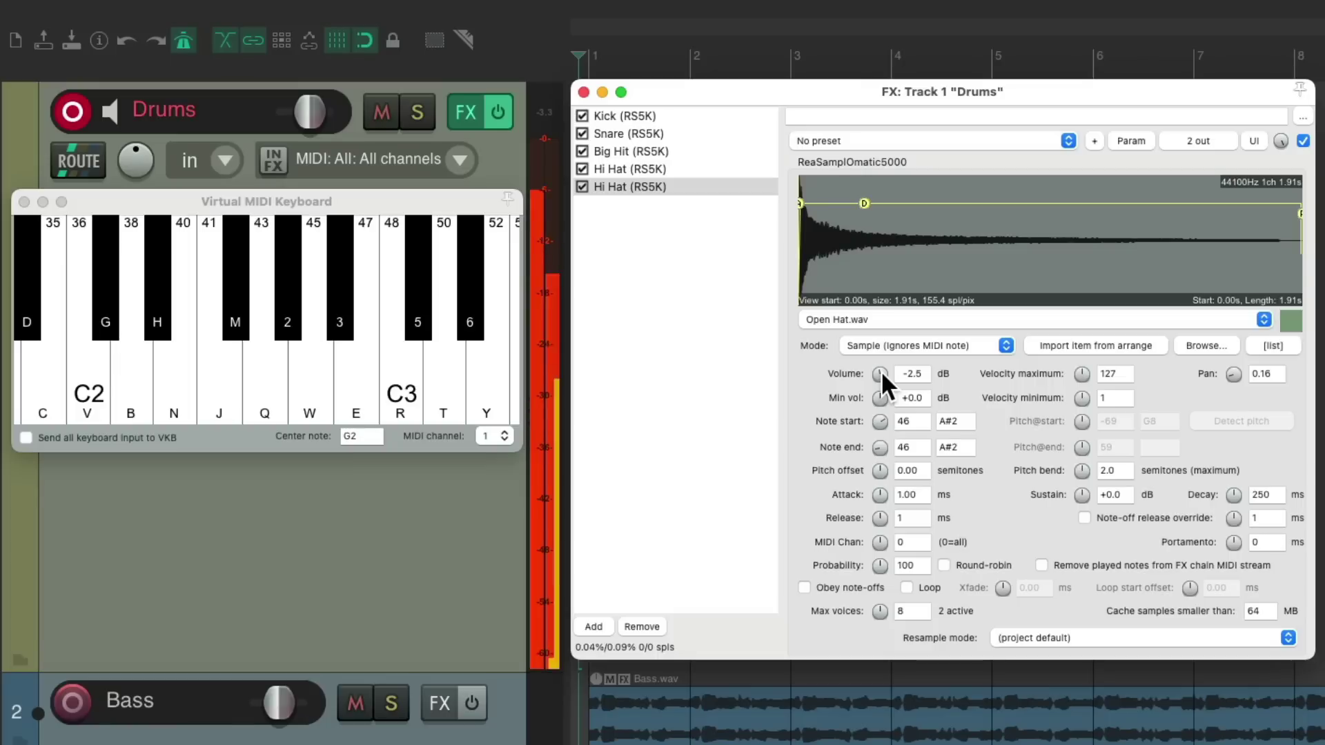
pyautogui.press('m')
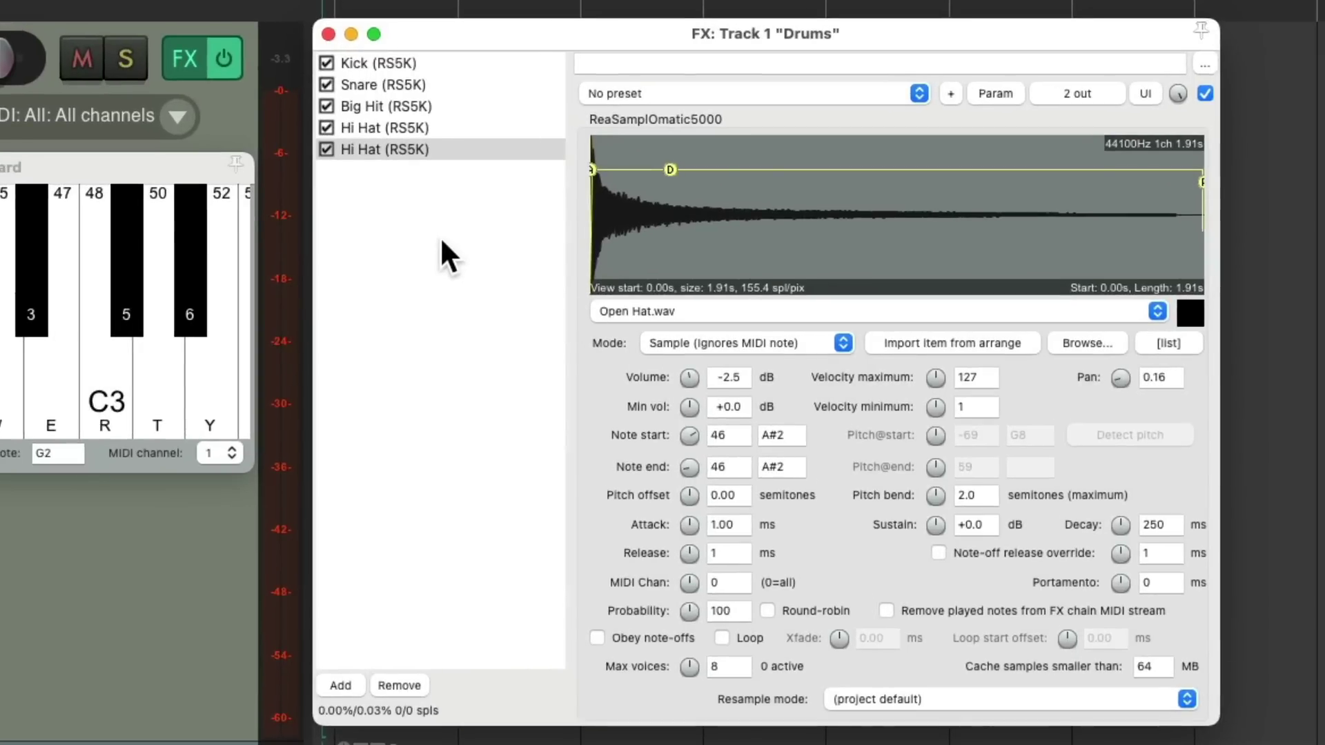
# - Add JS: MIDI Choke above the Open Hat sampler and make Open Hat obey note-offs
pyautogui.doubleClick(441, 240)
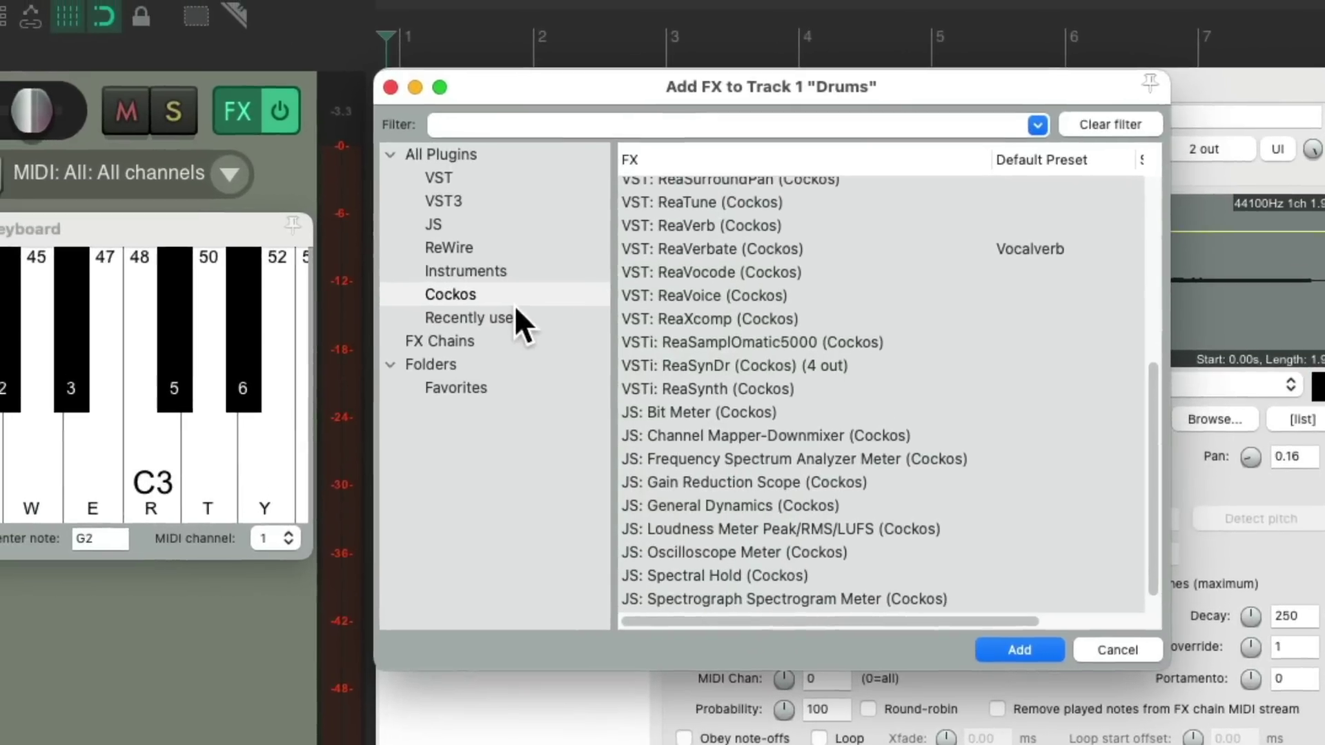
pyautogui.click(439, 102)
pyautogui.write('choke')
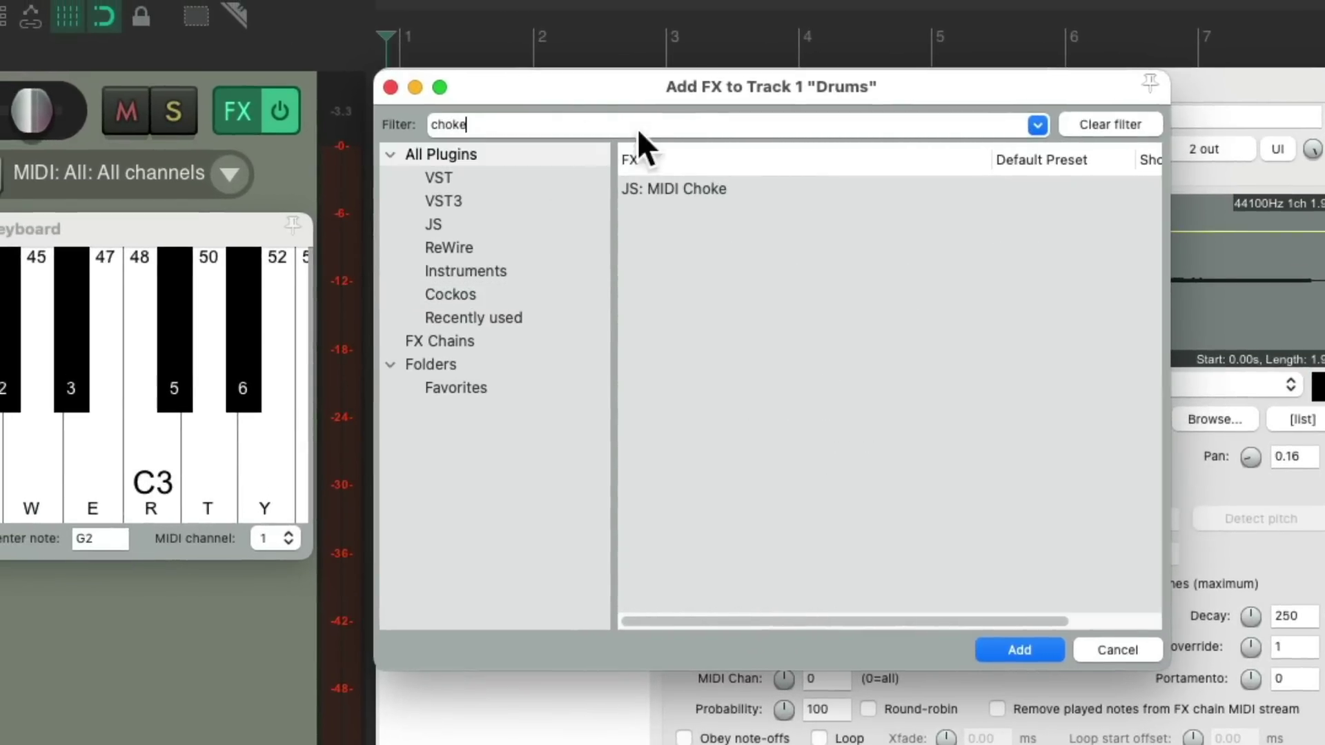
pyautogui.click(773, 189)
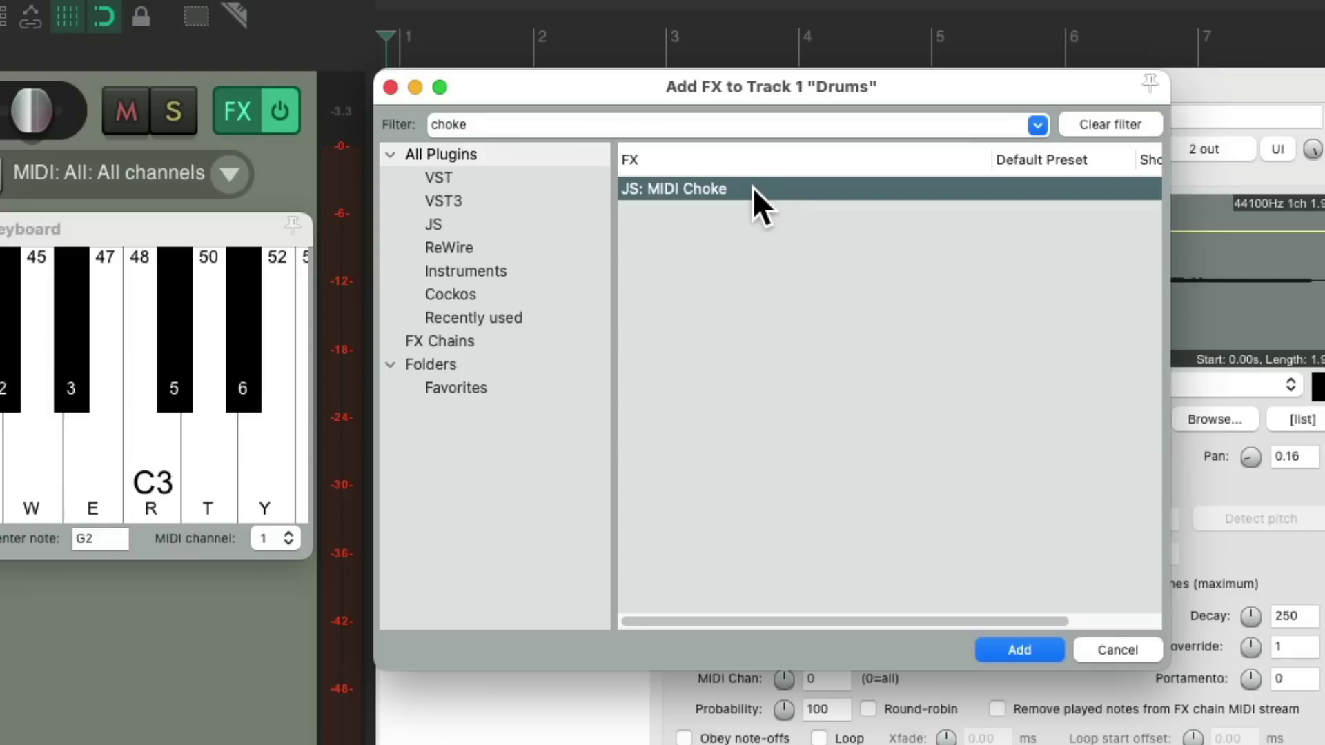
pyautogui.doubleClick(752, 189)
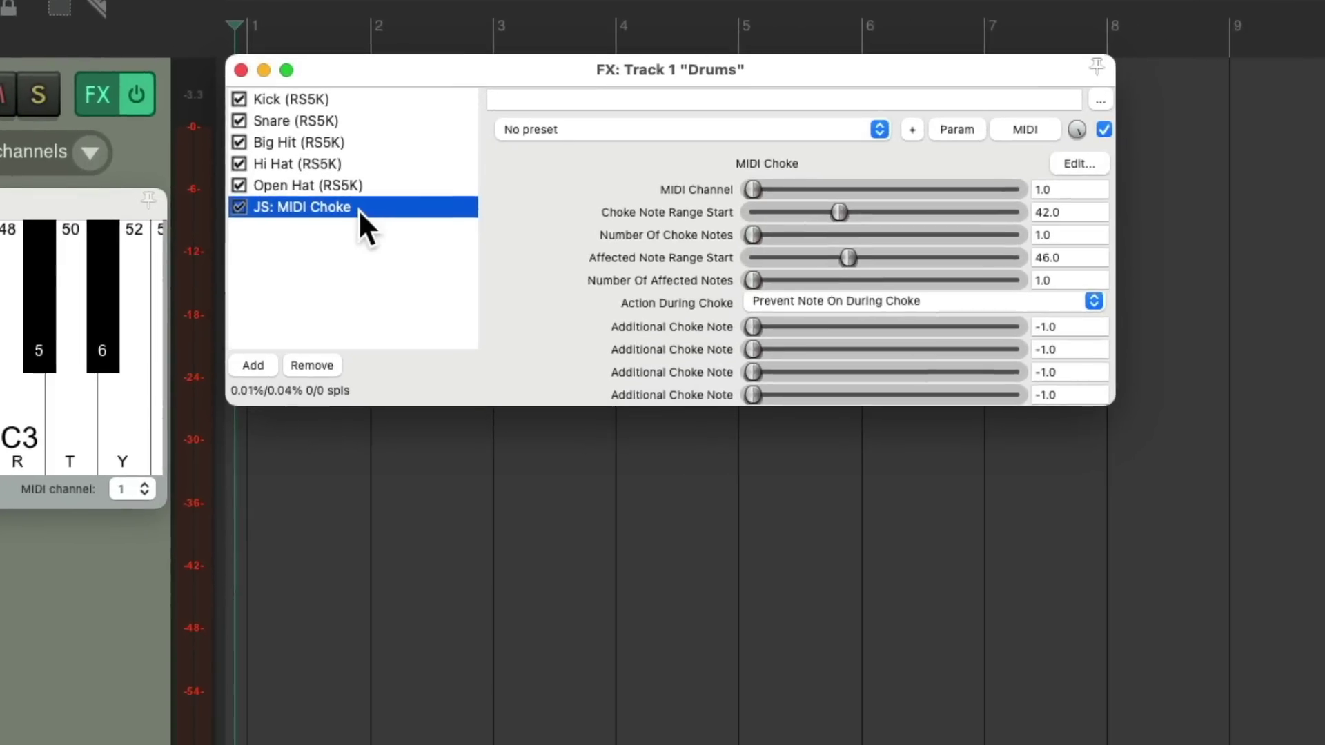
pyautogui.moveTo(359, 209); pyautogui.dragTo(360, 181)
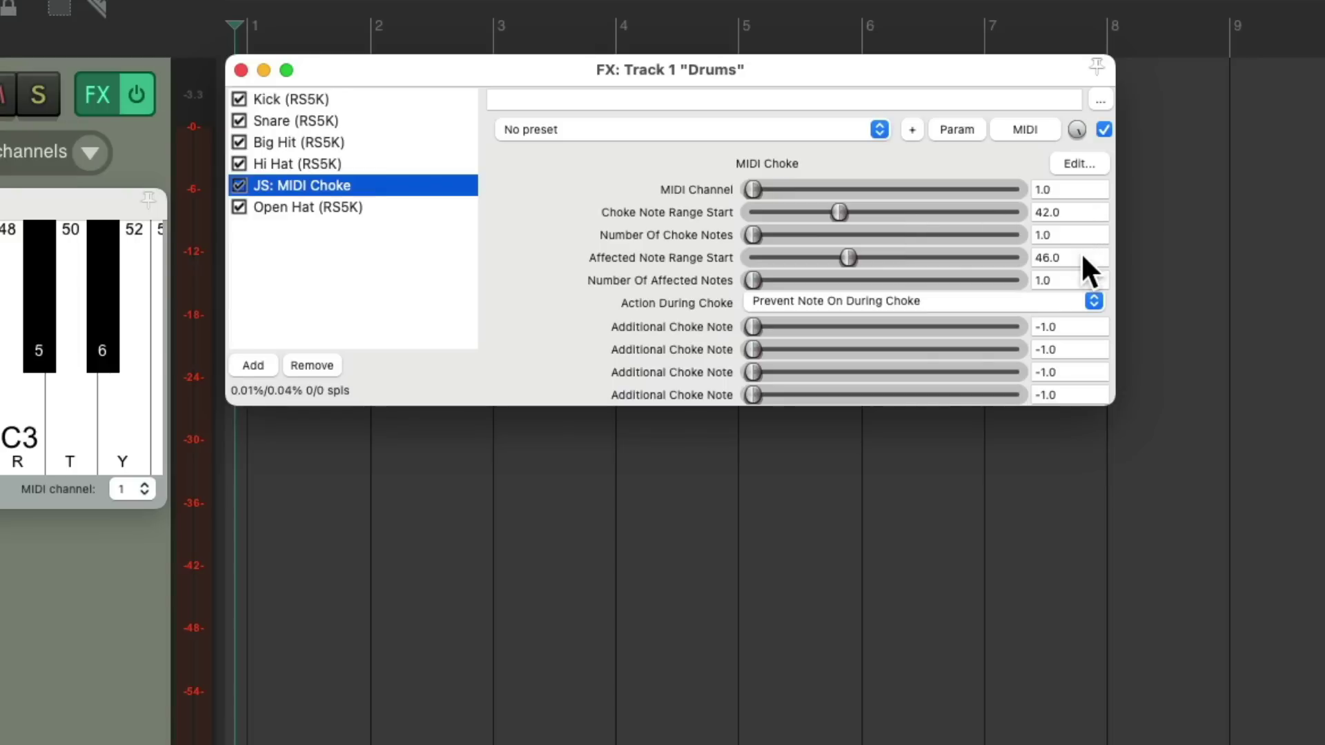
pyautogui.click(412, 208)
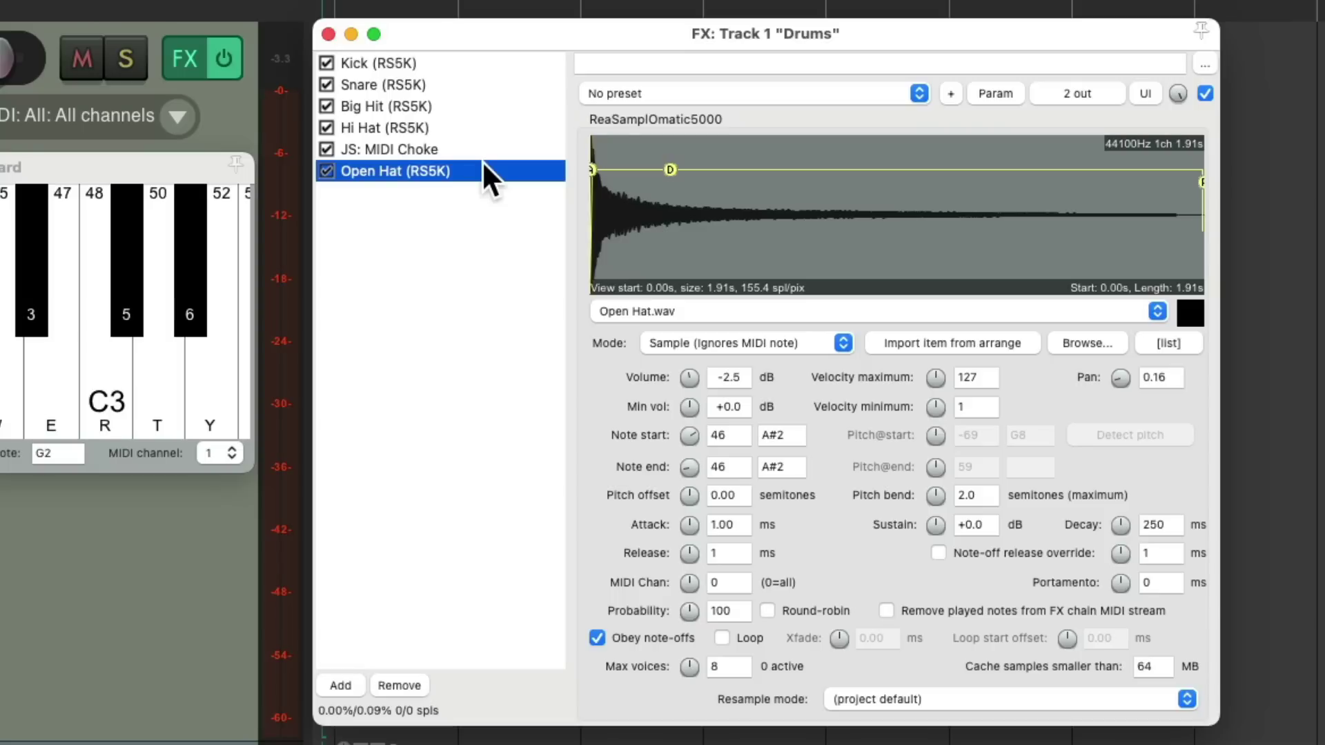
# - Duplicate the Big Hit sampler and load Tamb.wav into the copy
pyautogui.click(476, 107)
pyautogui.moveTo(474, 102); pyautogui.dragTo(461, 222)
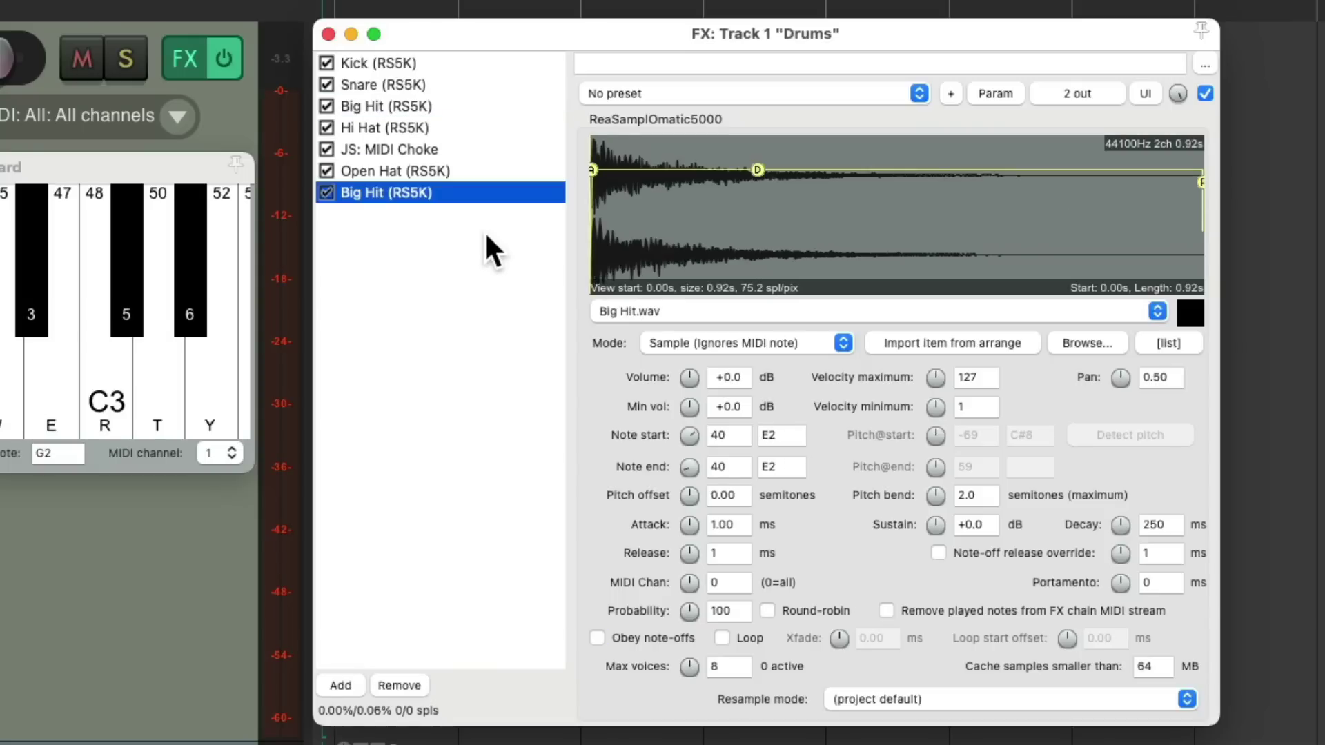
pyautogui.press('super+alt+x')
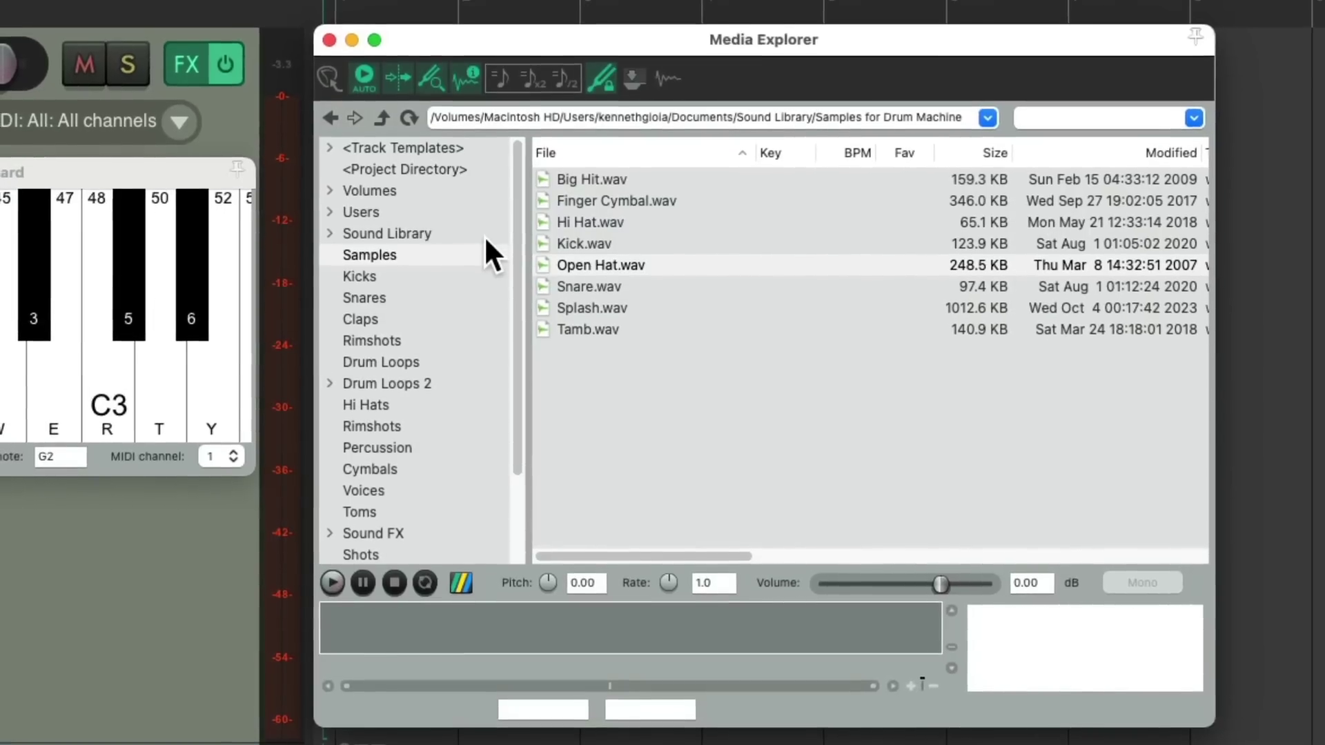
pyautogui.click(629, 328)
pyautogui.press('super+alt+x')
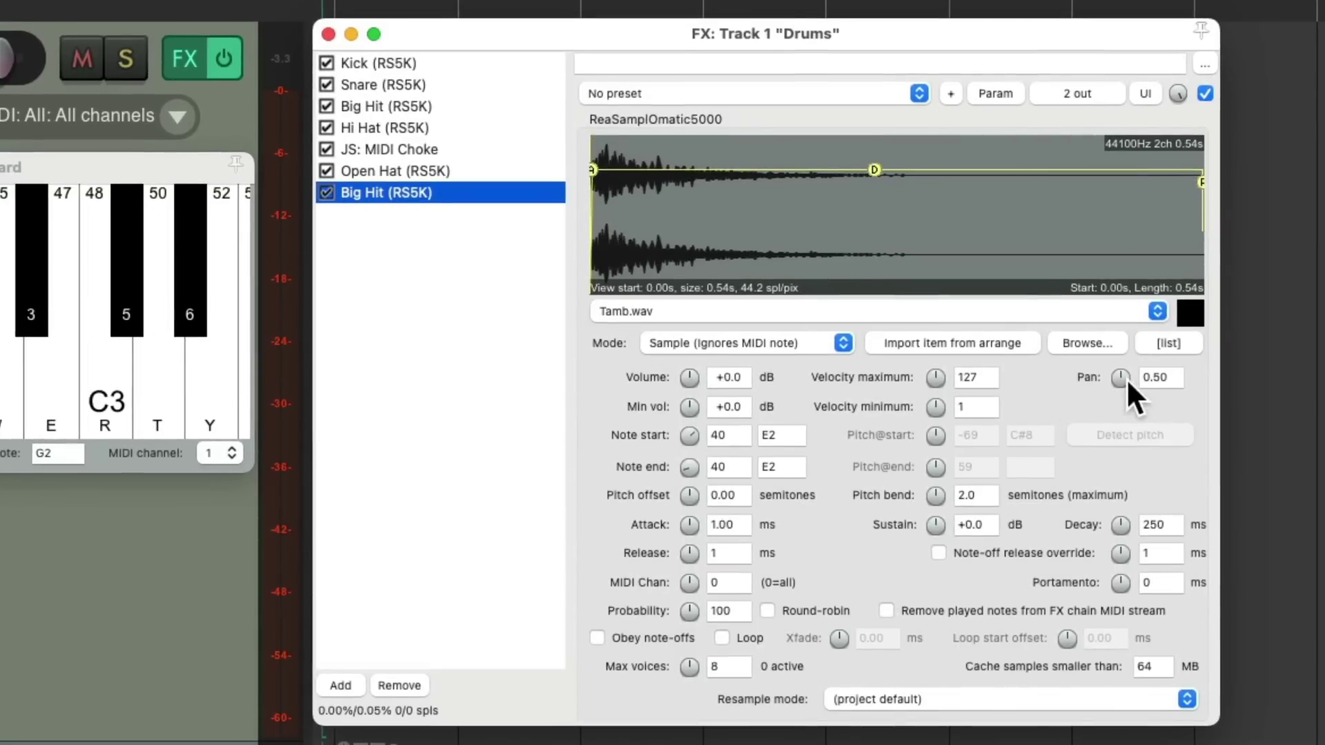
# - Set the tambourine to pan 0.87, -11.5 dB and note 48 (C3), then duplicate its slot
pyautogui.moveTo(1123, 377)
pyautogui.mouseDown()
pyautogui.moveTo(1123, 365)
pyautogui.moveTo(1123, 378)
pyautogui.mouseUp()
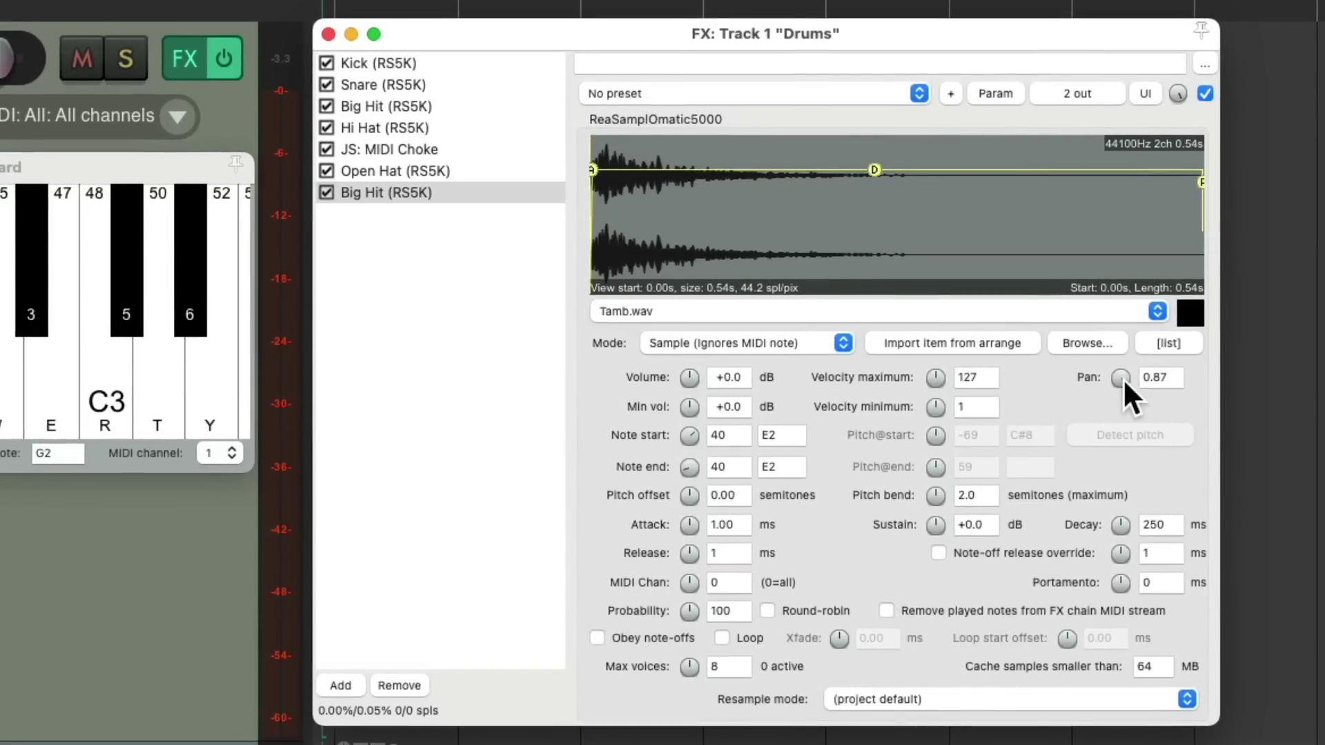
pyautogui.moveTo(690, 378); pyautogui.dragTo(690, 409)
pyautogui.scroll(8, 687, 433)
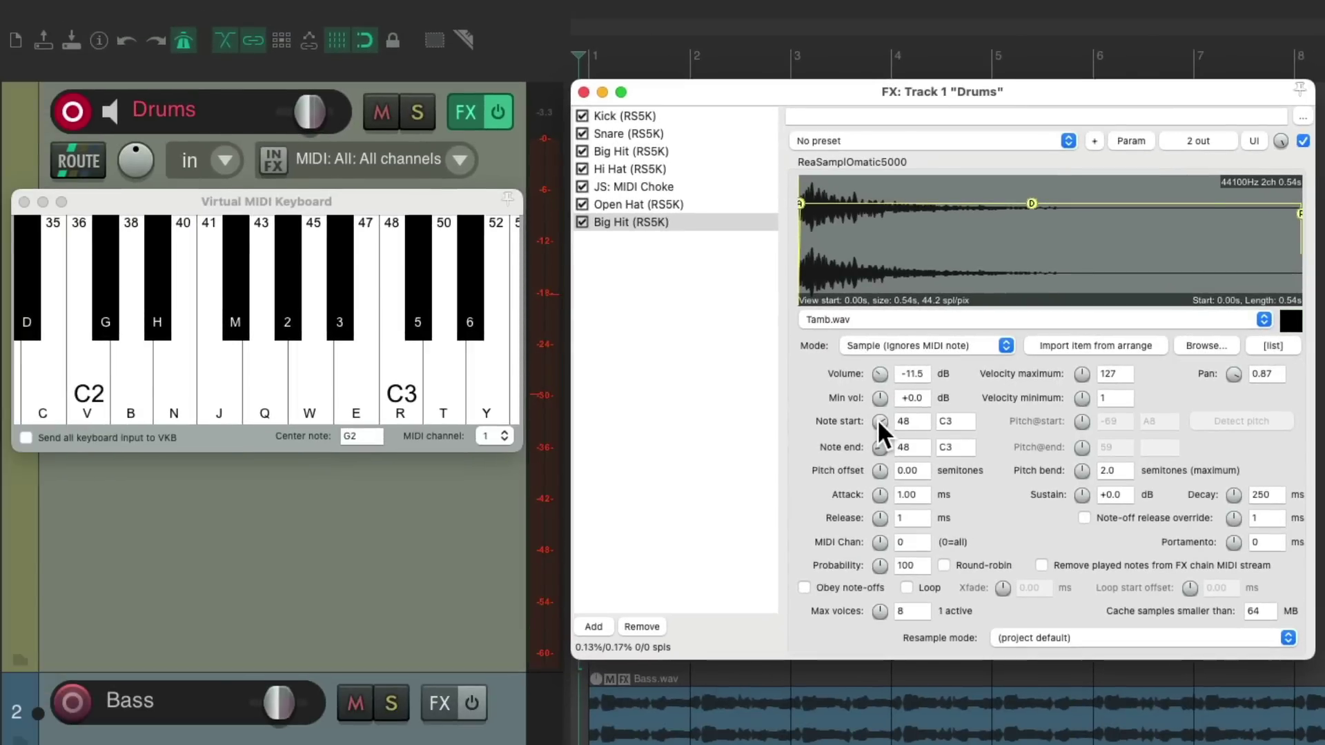
pyautogui.press('m')
pyautogui.press('r')
pyautogui.press('m')
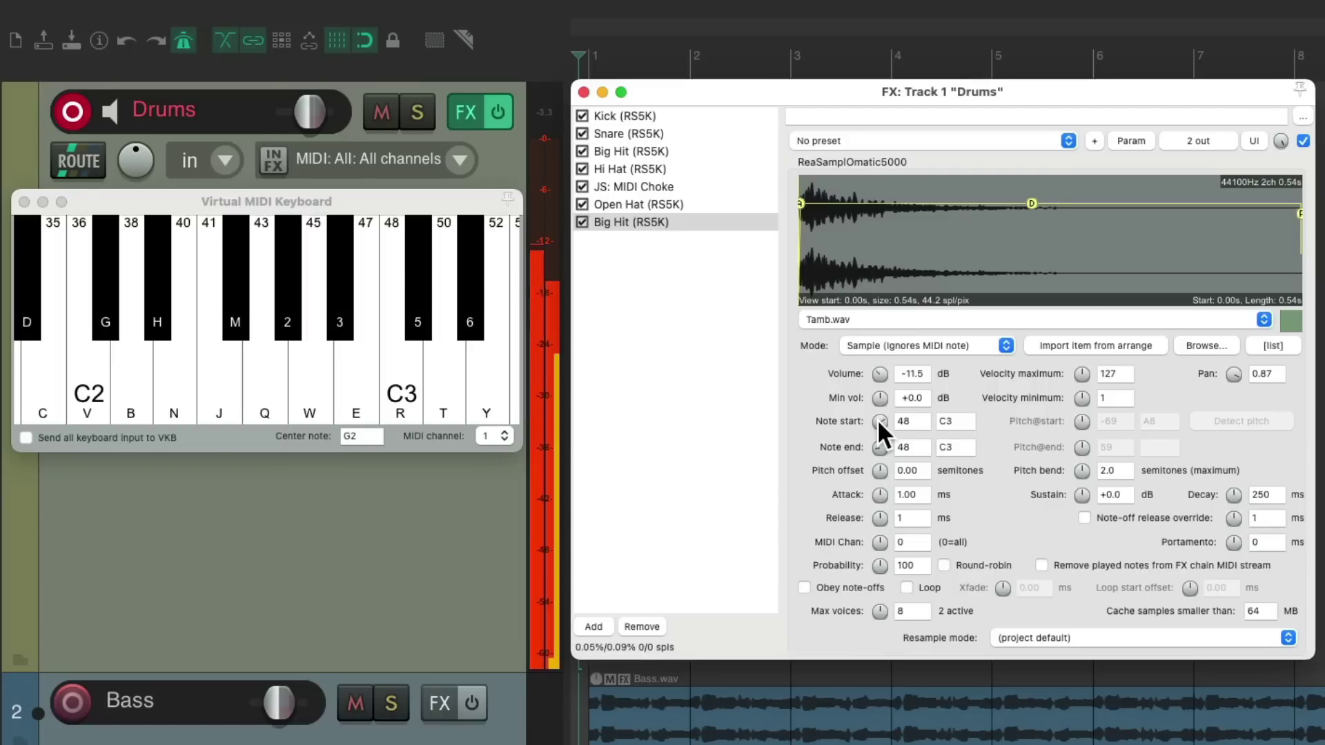
pyautogui.press('r')
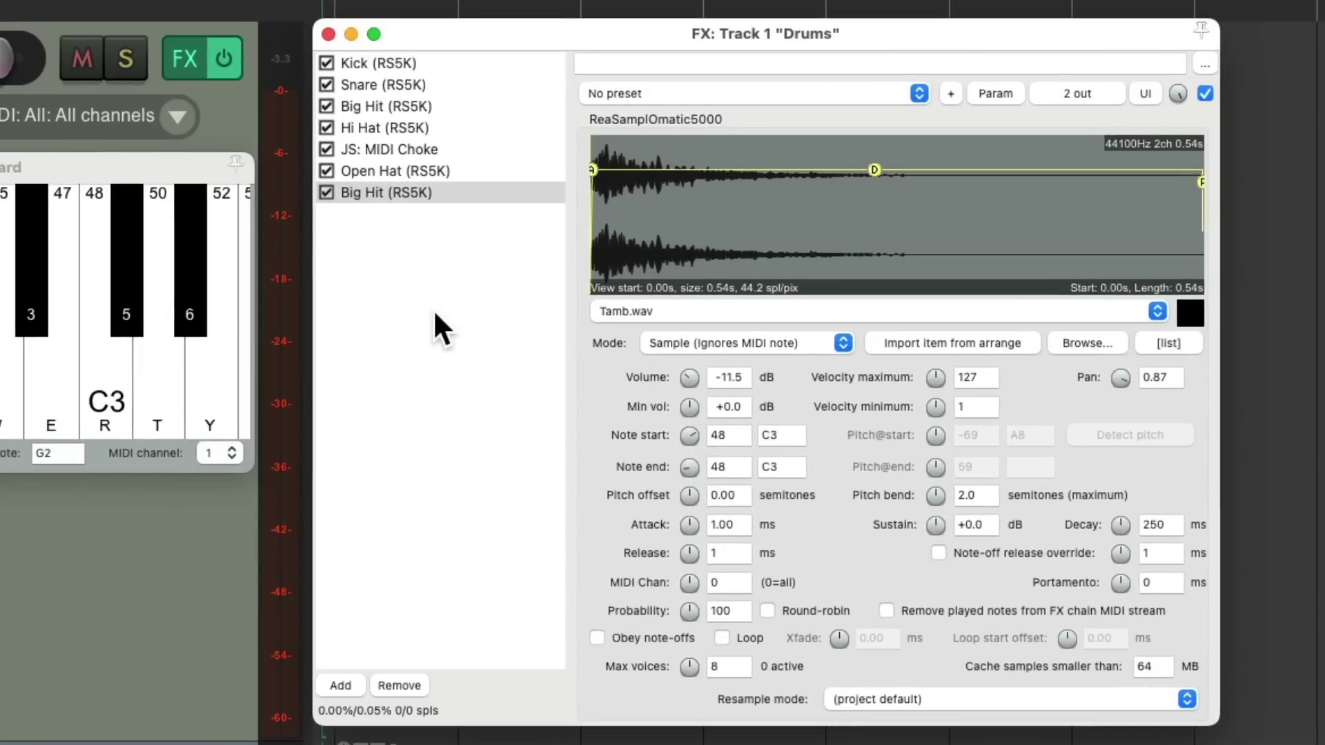
pyautogui.click(458, 193)
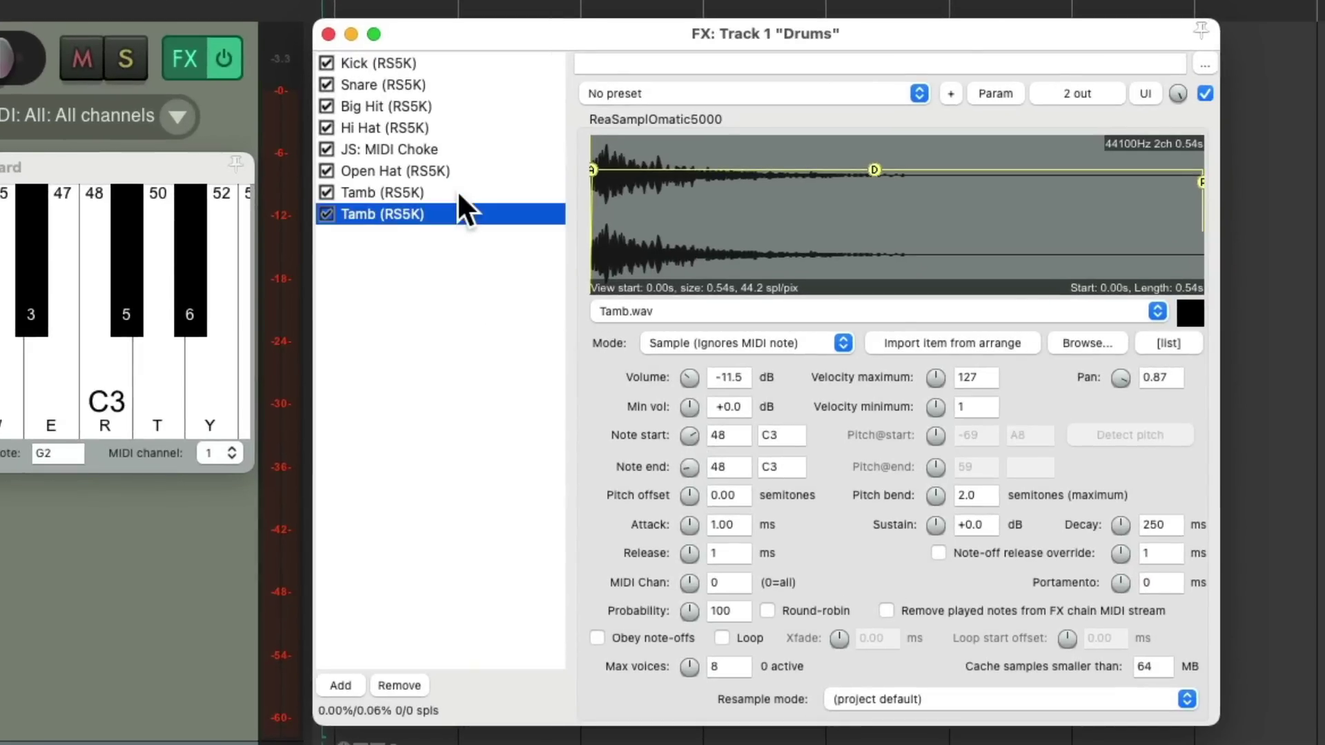
pyautogui.hotkey('ctrl', 'alt', 'x')
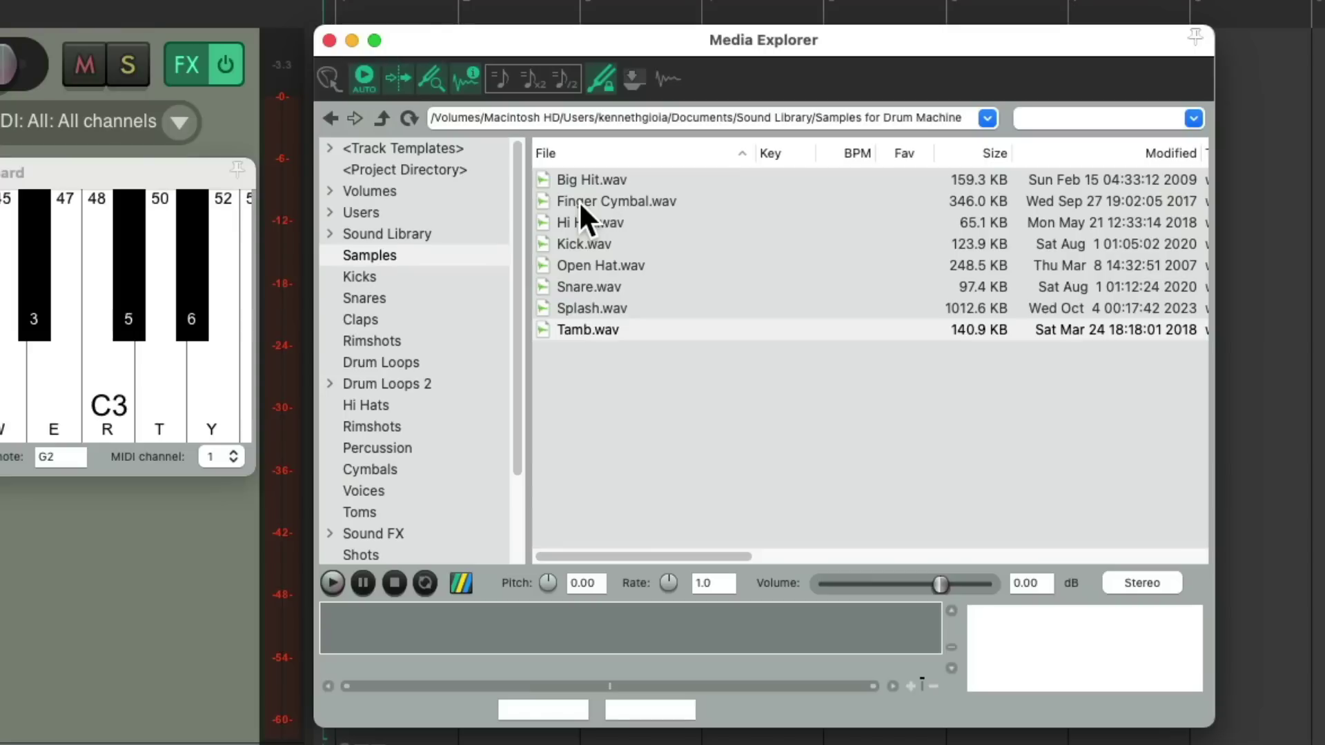
# - Load Finger Cymbal.wav on note 50 (D3) with pan 0.50 and volume -2.1 dB
pyautogui.click(618, 197)
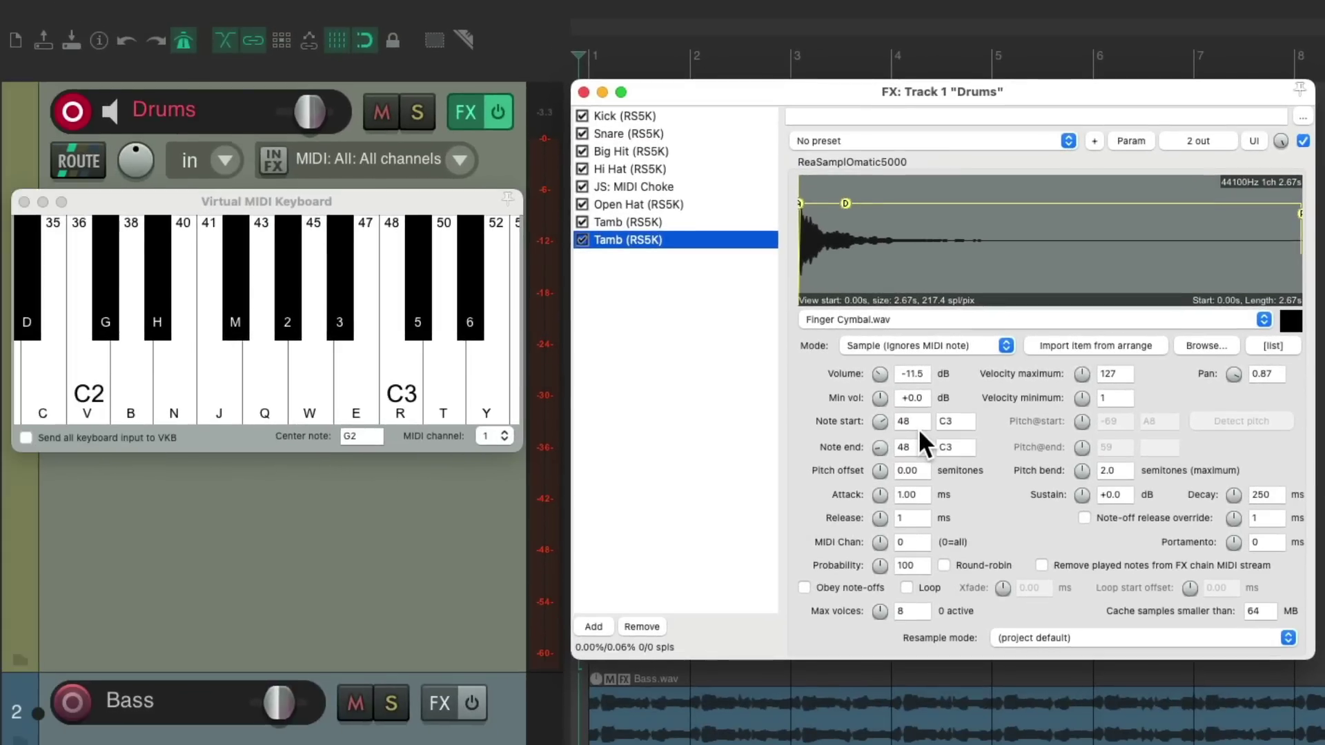
pyautogui.scroll(2, 689, 436)
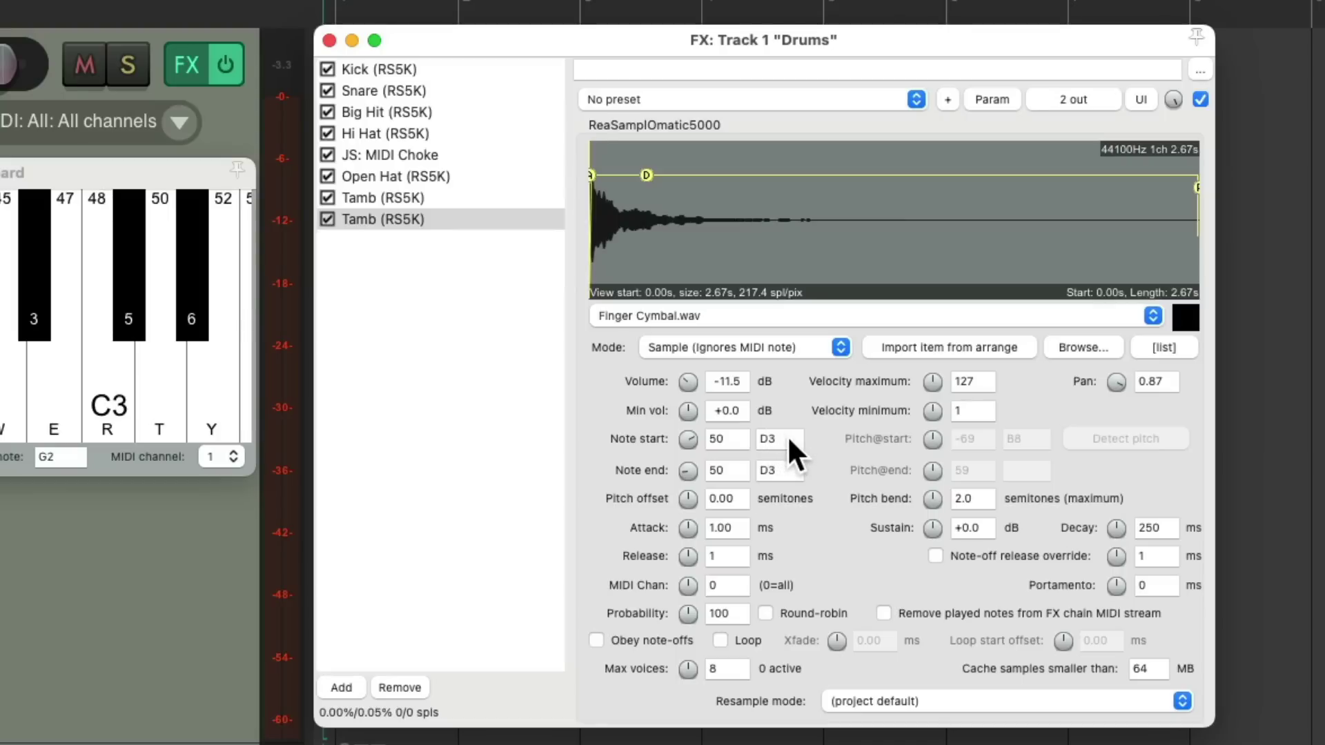
pyautogui.doubleClick(1114, 381)
pyautogui.doubleClick(690, 374)
pyautogui.scroll(-4, 690, 375)
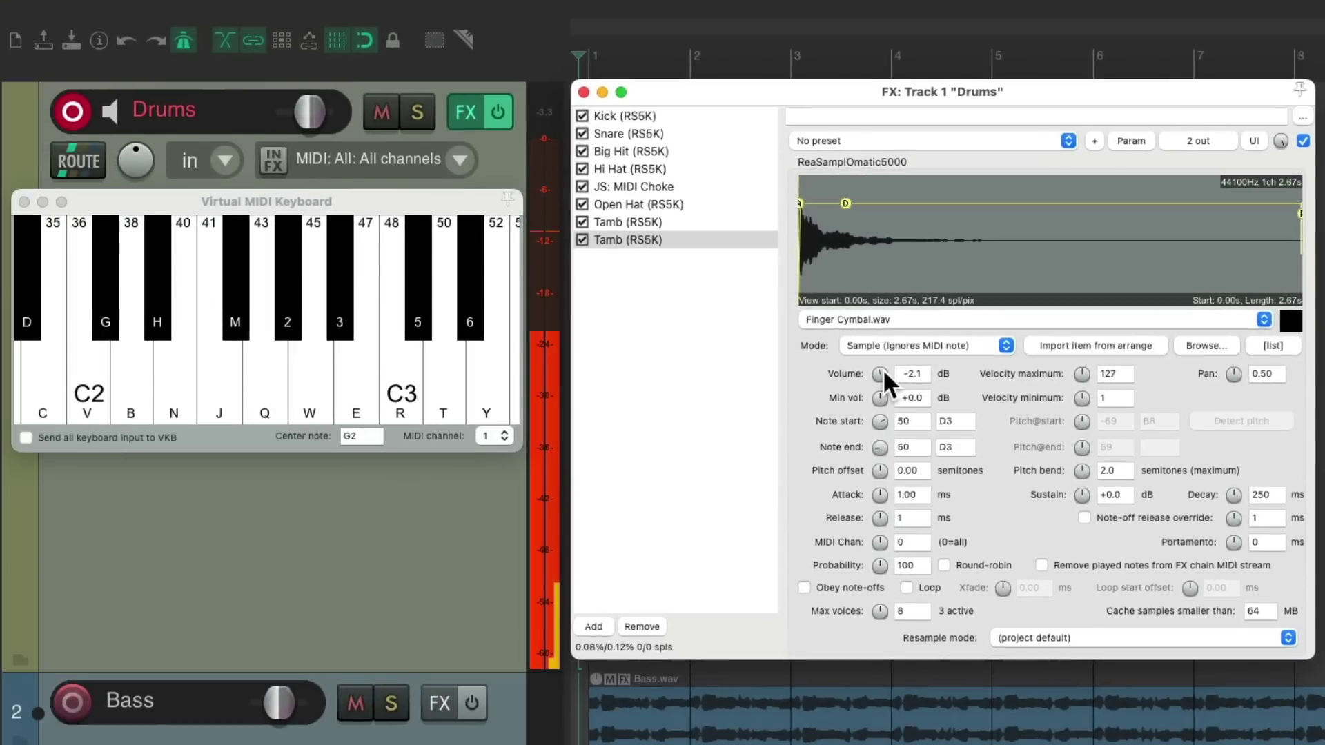
pyautogui.press('t')
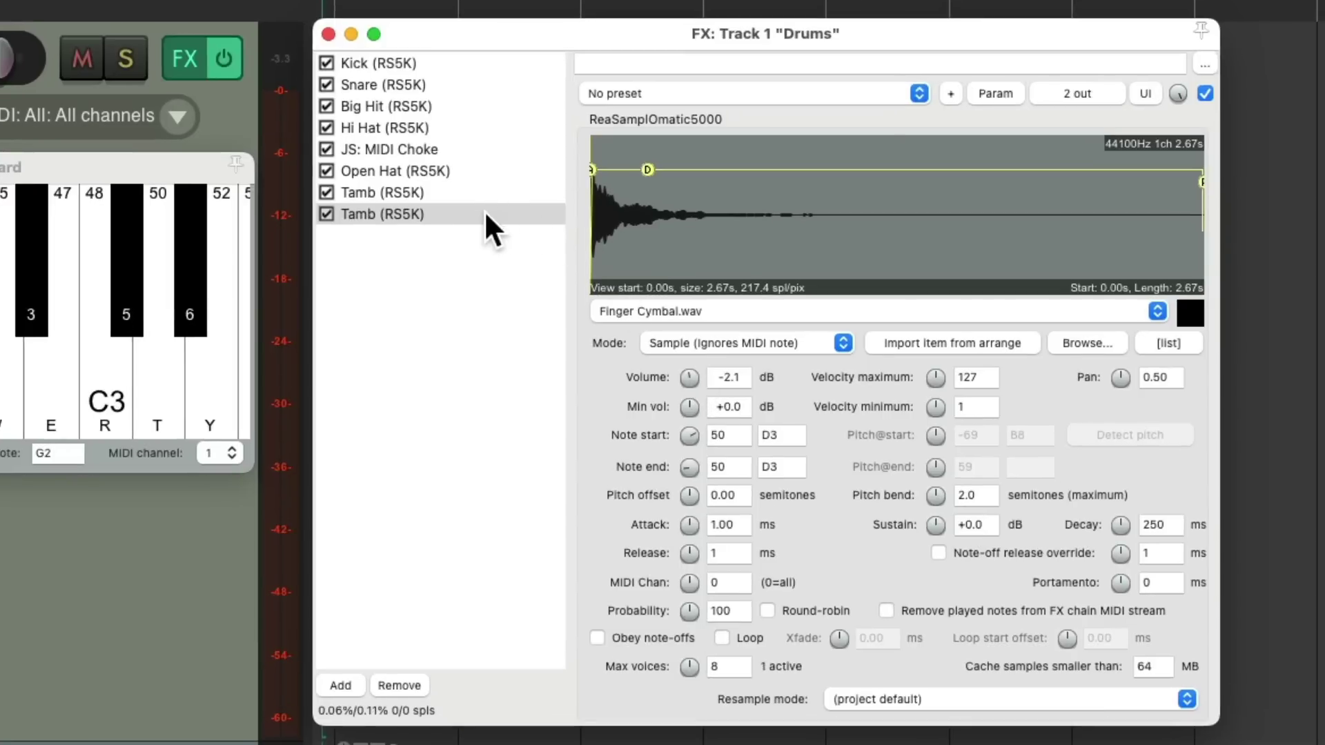
# - Duplicate the finger cymbal sampler, load Splash.wav on note 52 (E3), and close the FX window
pyautogui.click(713, 241)
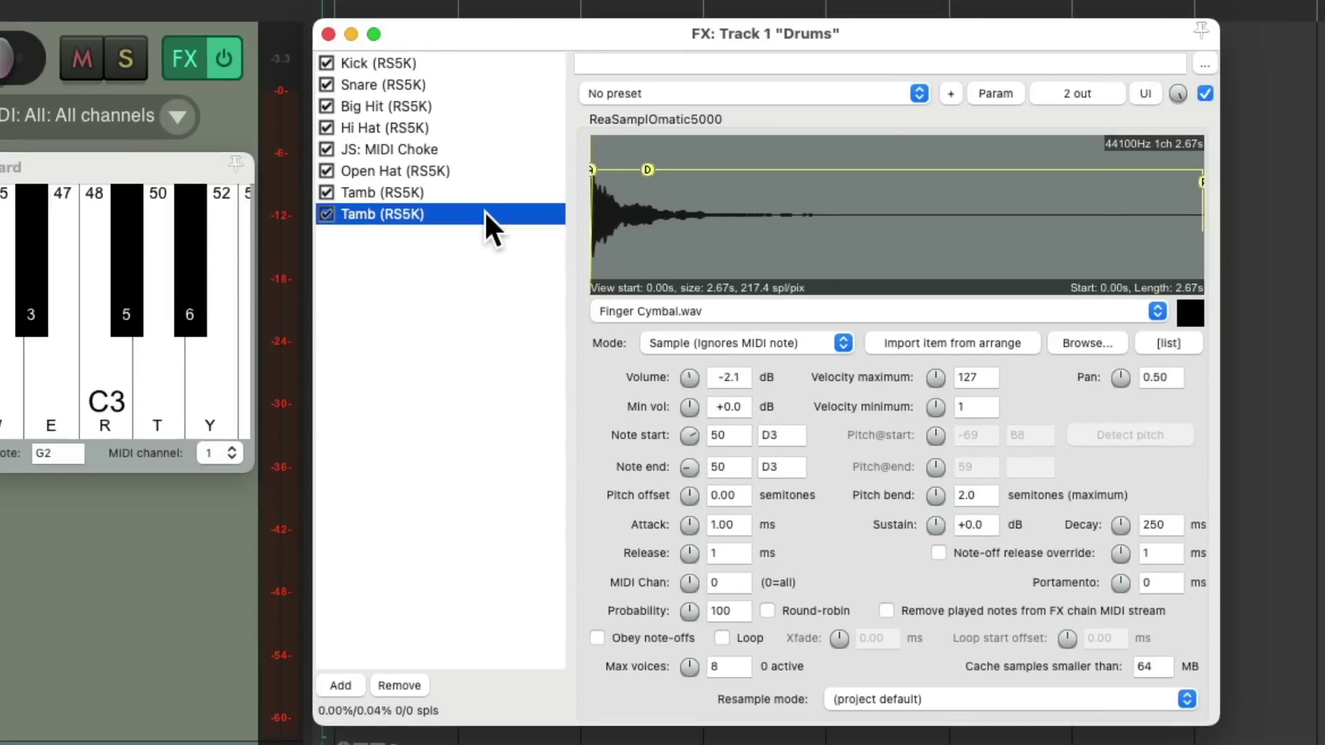
pyautogui.press('super+alt+x')
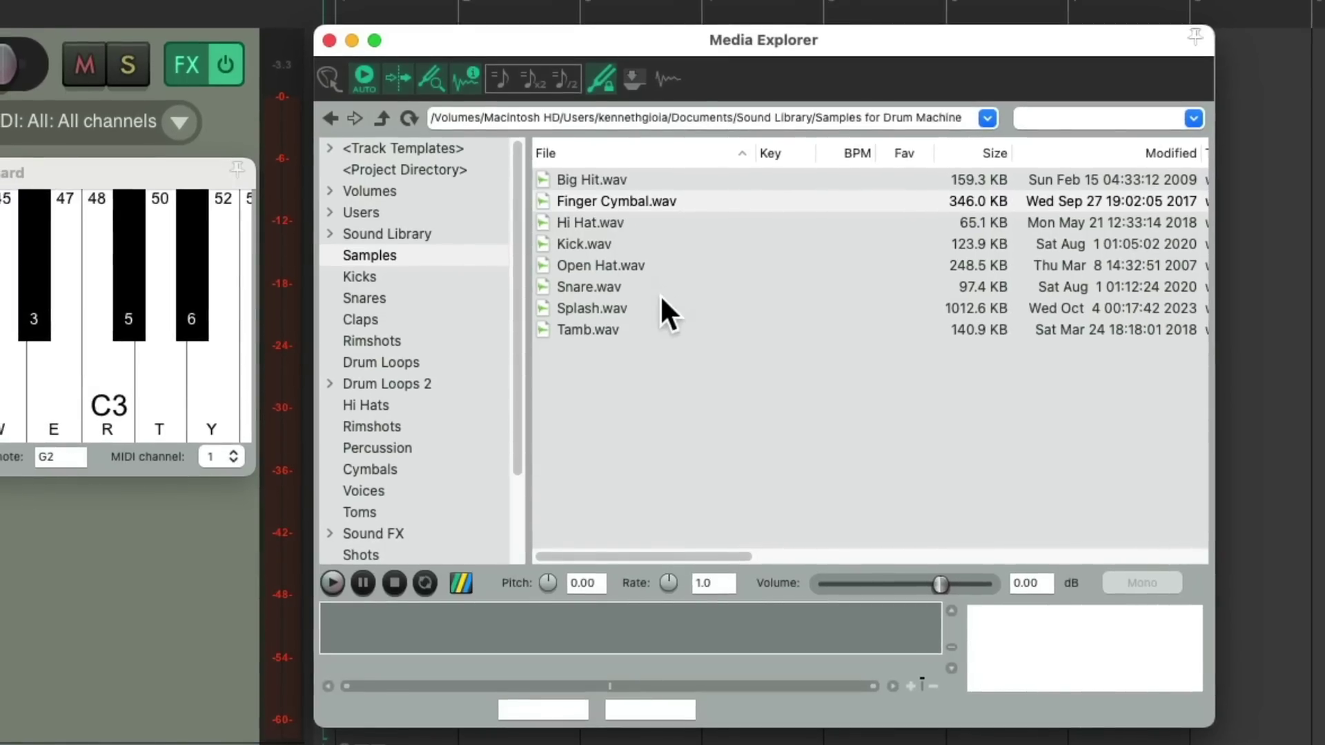
pyautogui.click(648, 307)
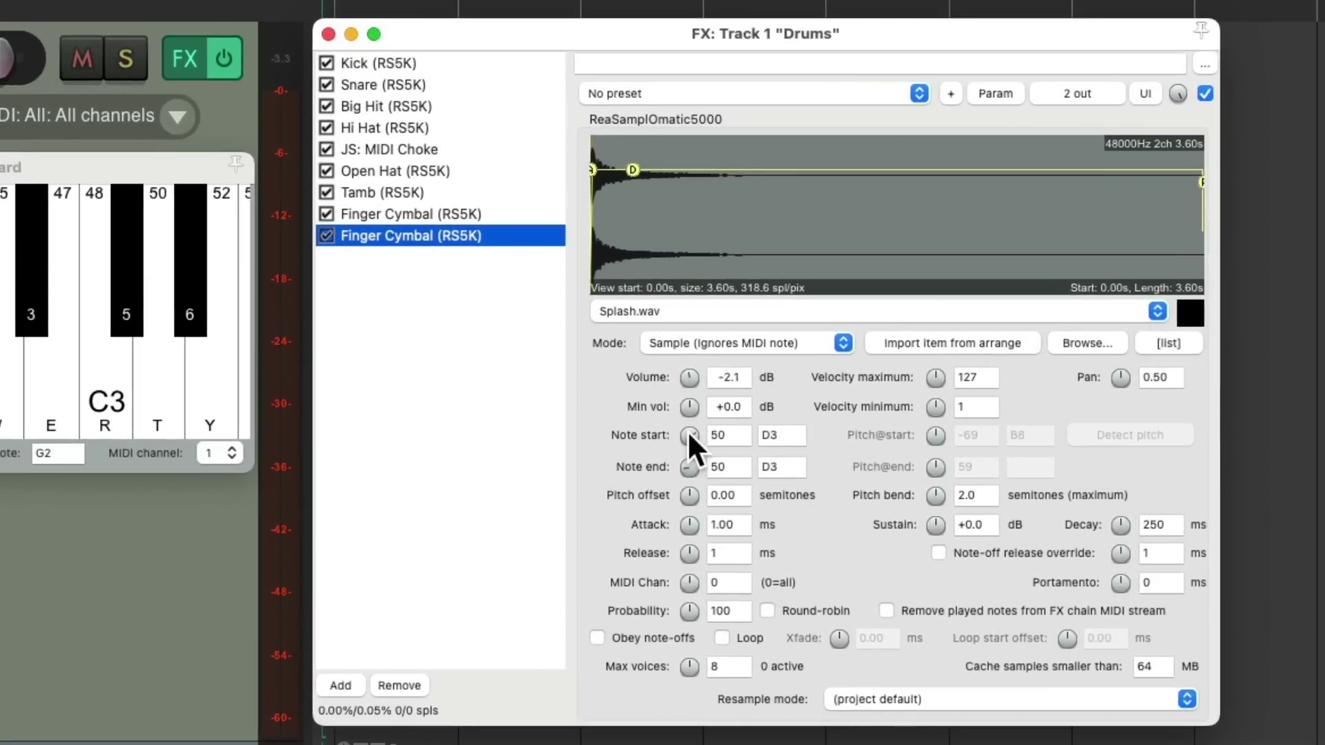
pyautogui.scroll(2, 880, 419)
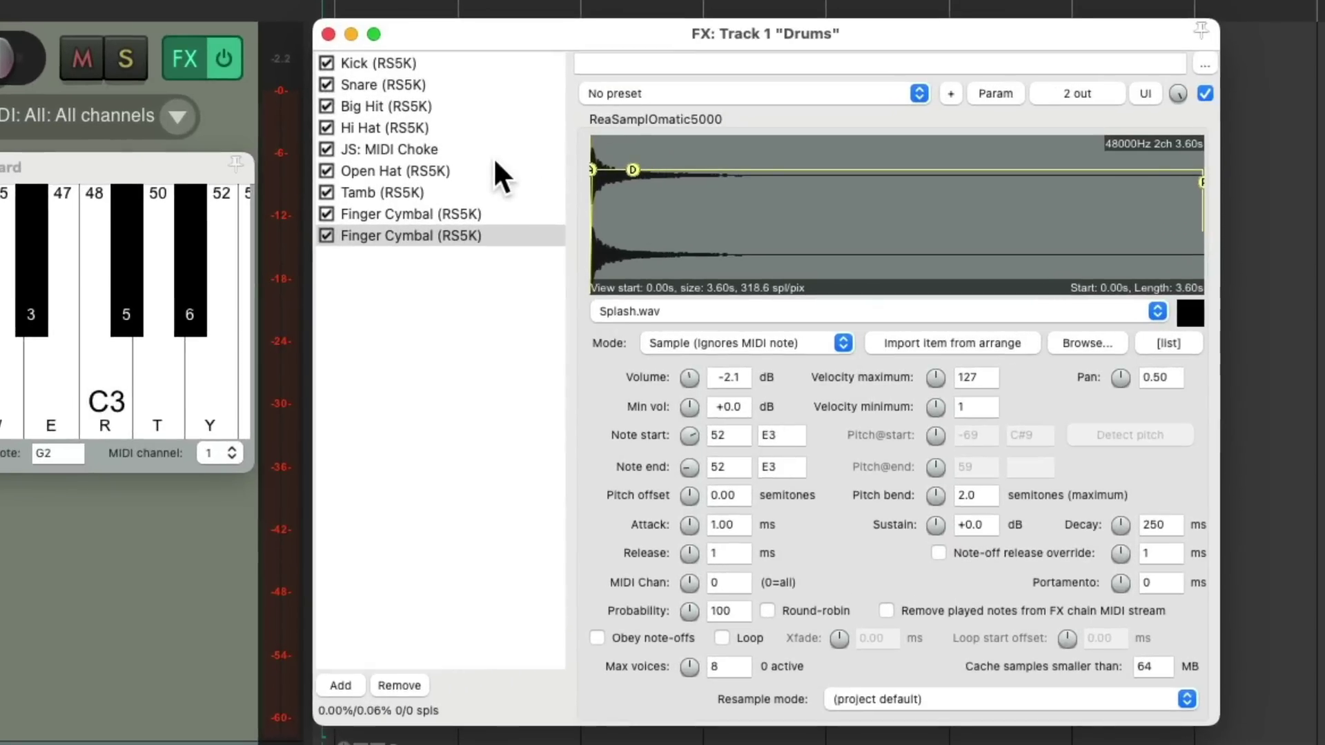
pyautogui.click(327, 33)
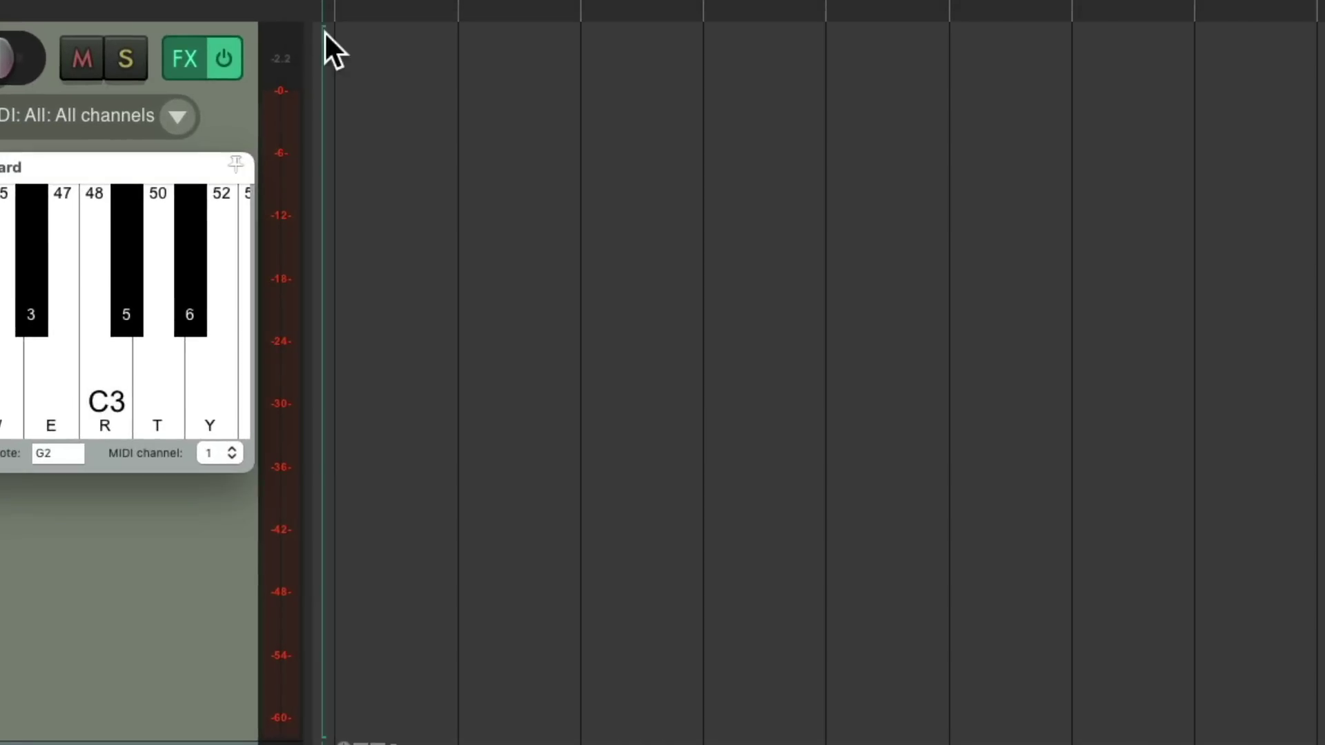
pyautogui.click(190, 60)
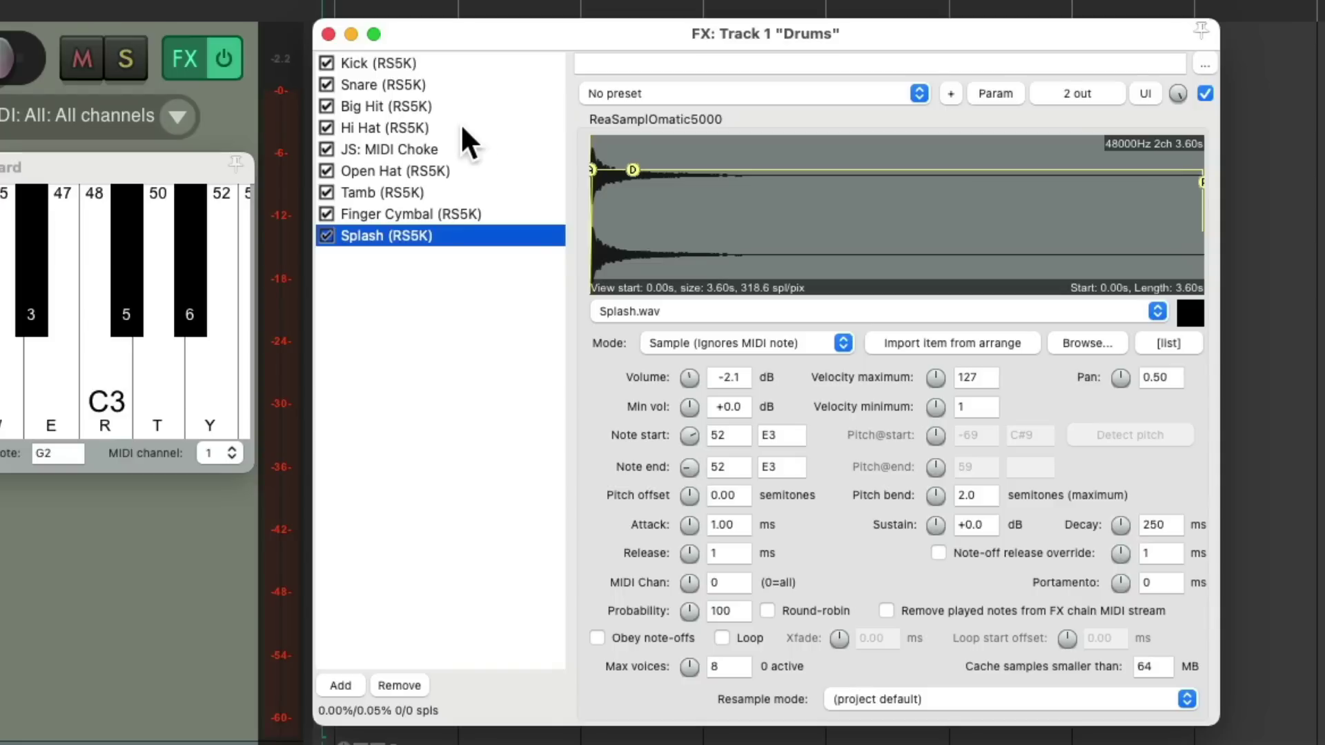
pyautogui.click(329, 34)
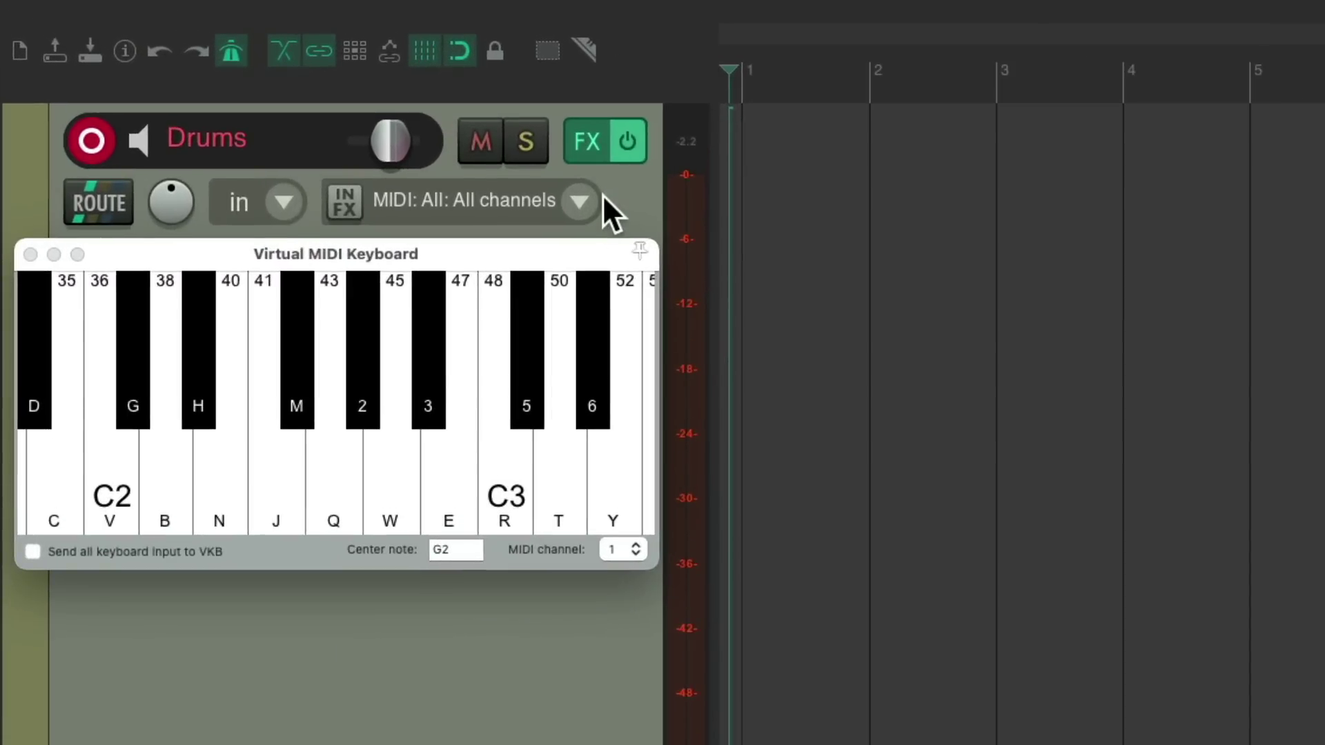
# - Set the Drums track's record mode to MIDI overdub
pyautogui.click(286, 207)
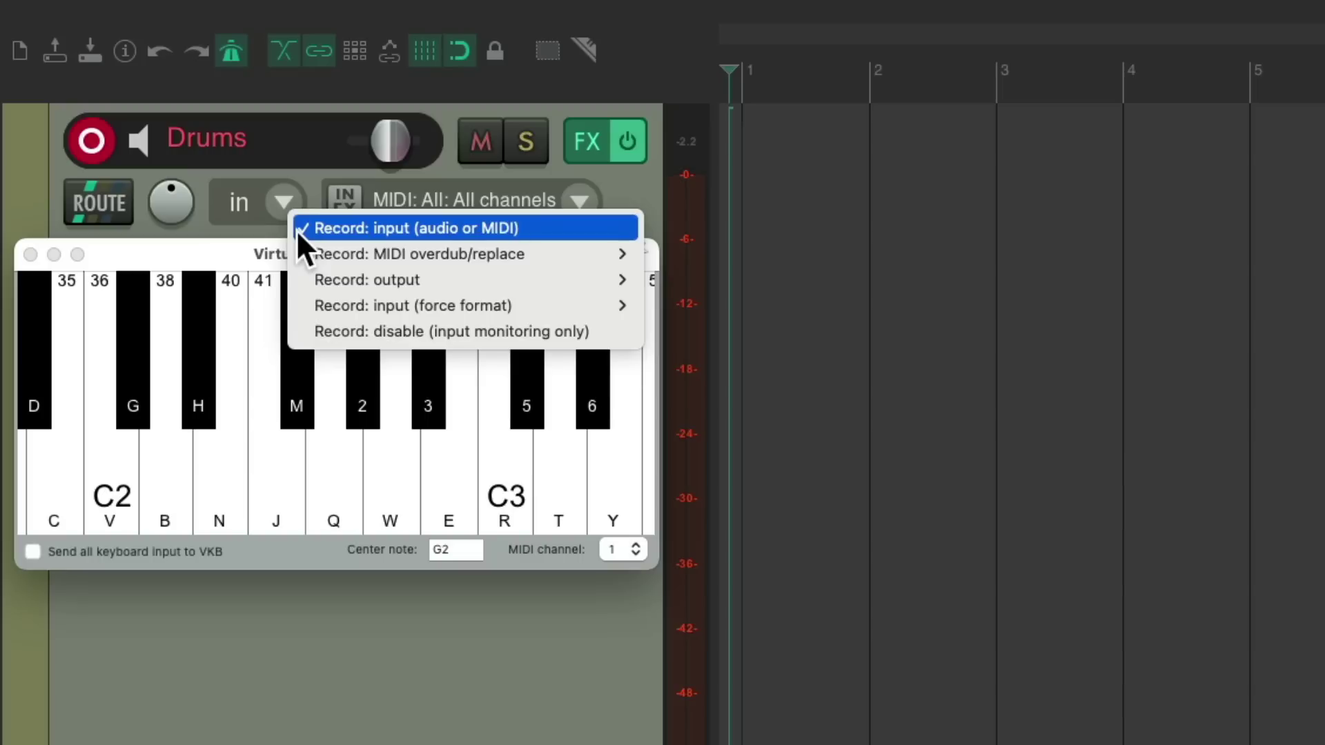
pyautogui.moveTo(297, 253)
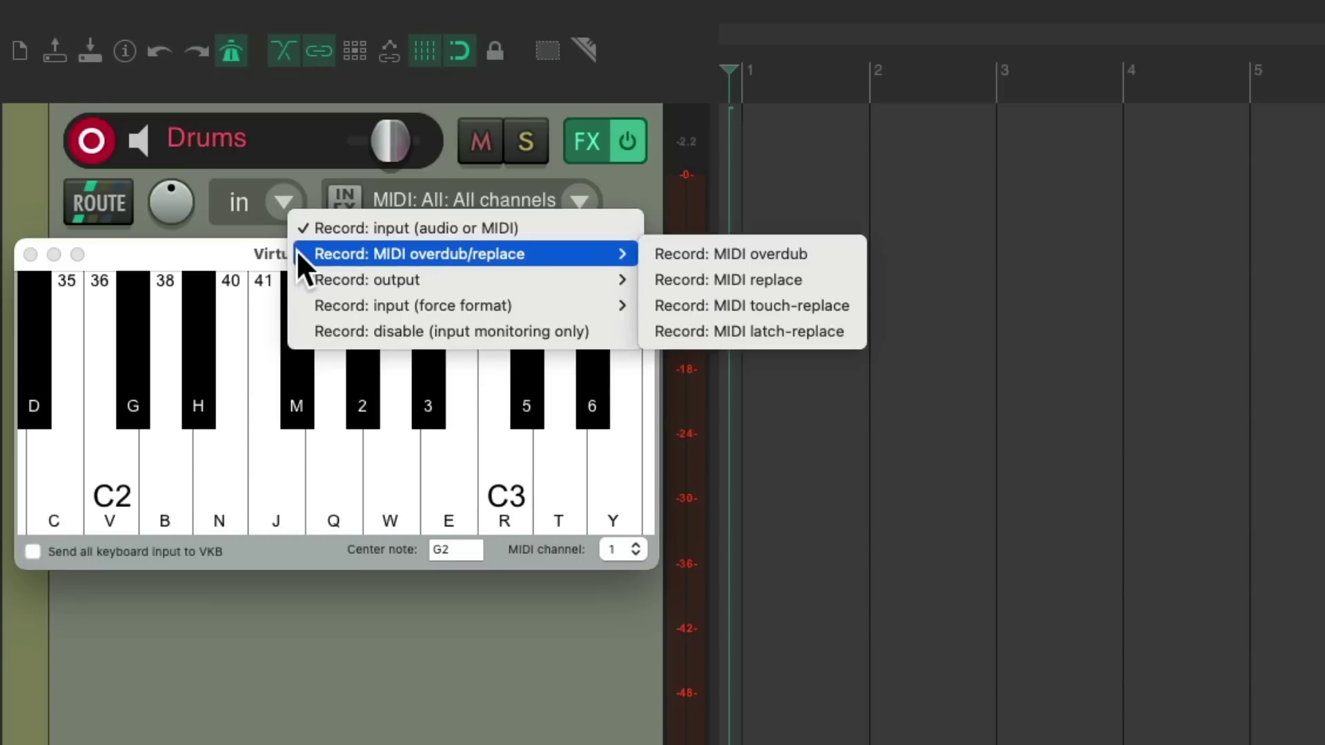
pyautogui.click(642, 253)
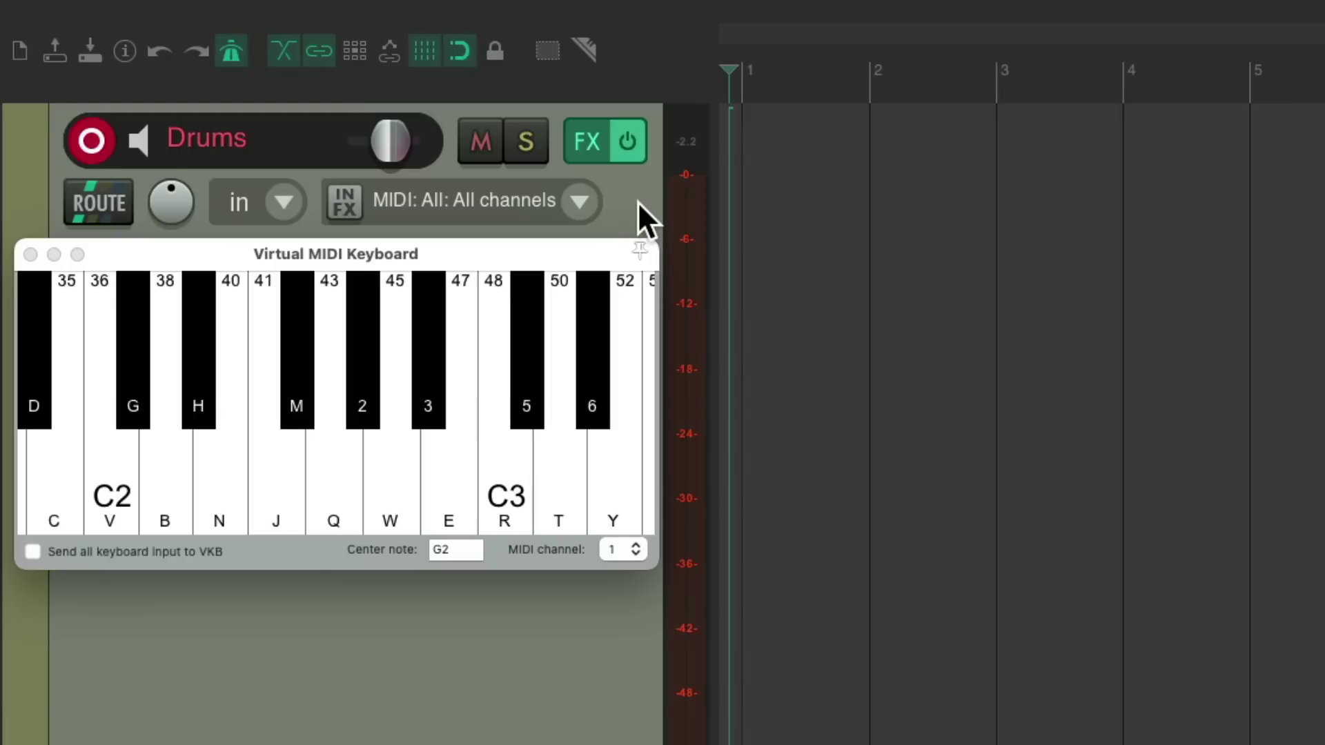
# - Quantize the Drums track's recorded MIDI to 1/16 notes in the track recording settings
pyautogui.click(465, 198)
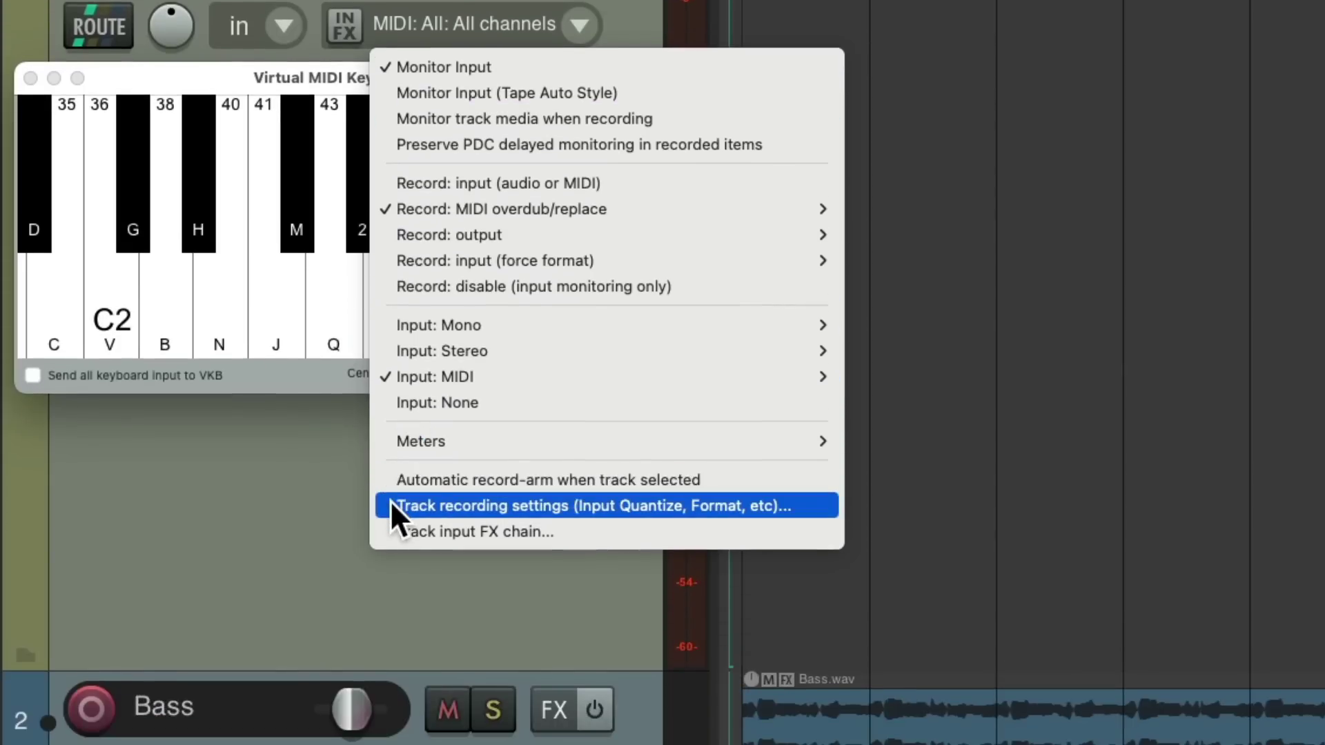
pyautogui.click(564, 511)
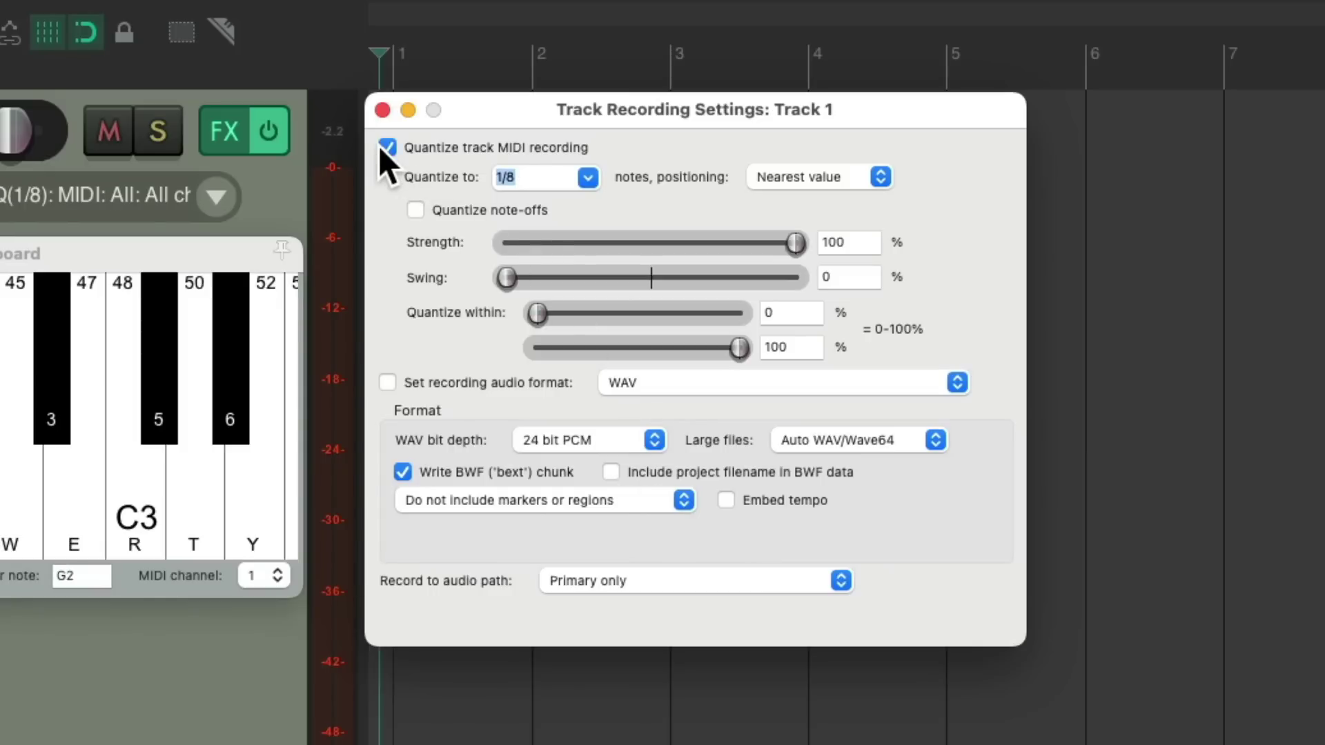
pyautogui.click(586, 178)
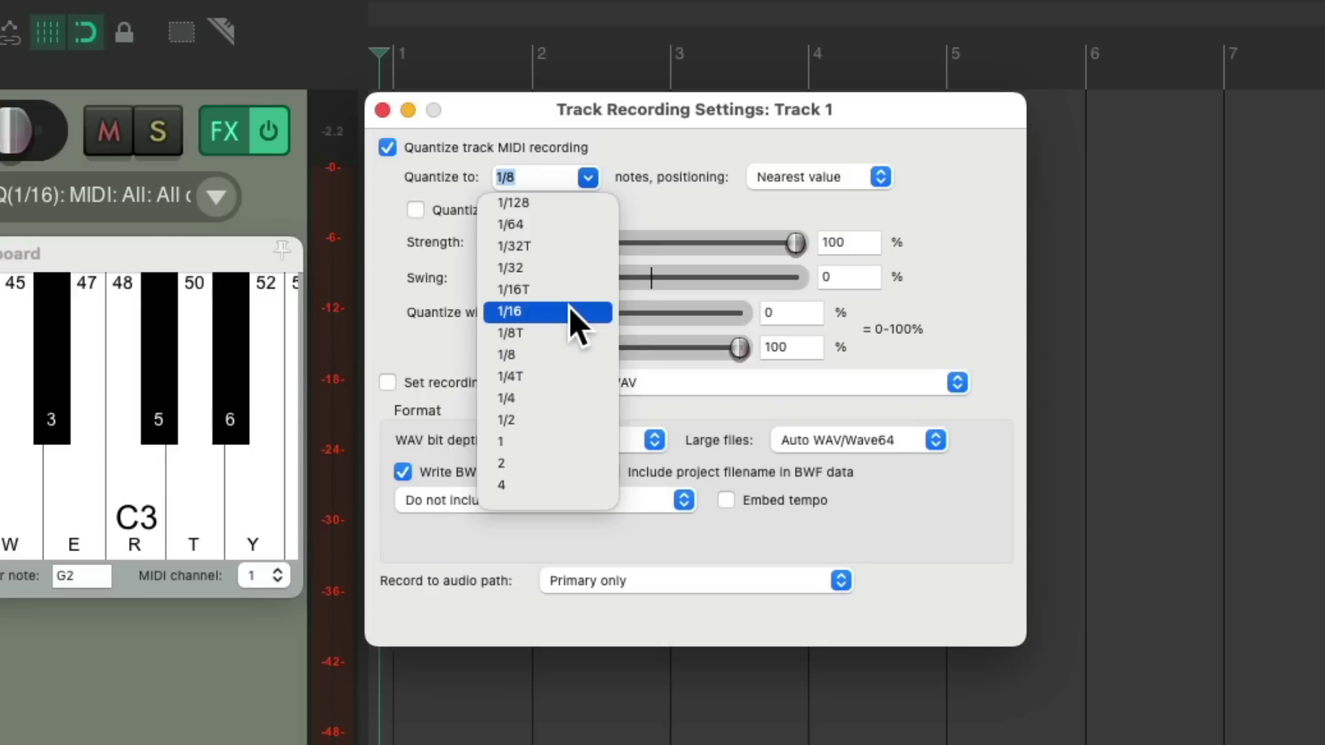
pyautogui.click(569, 306)
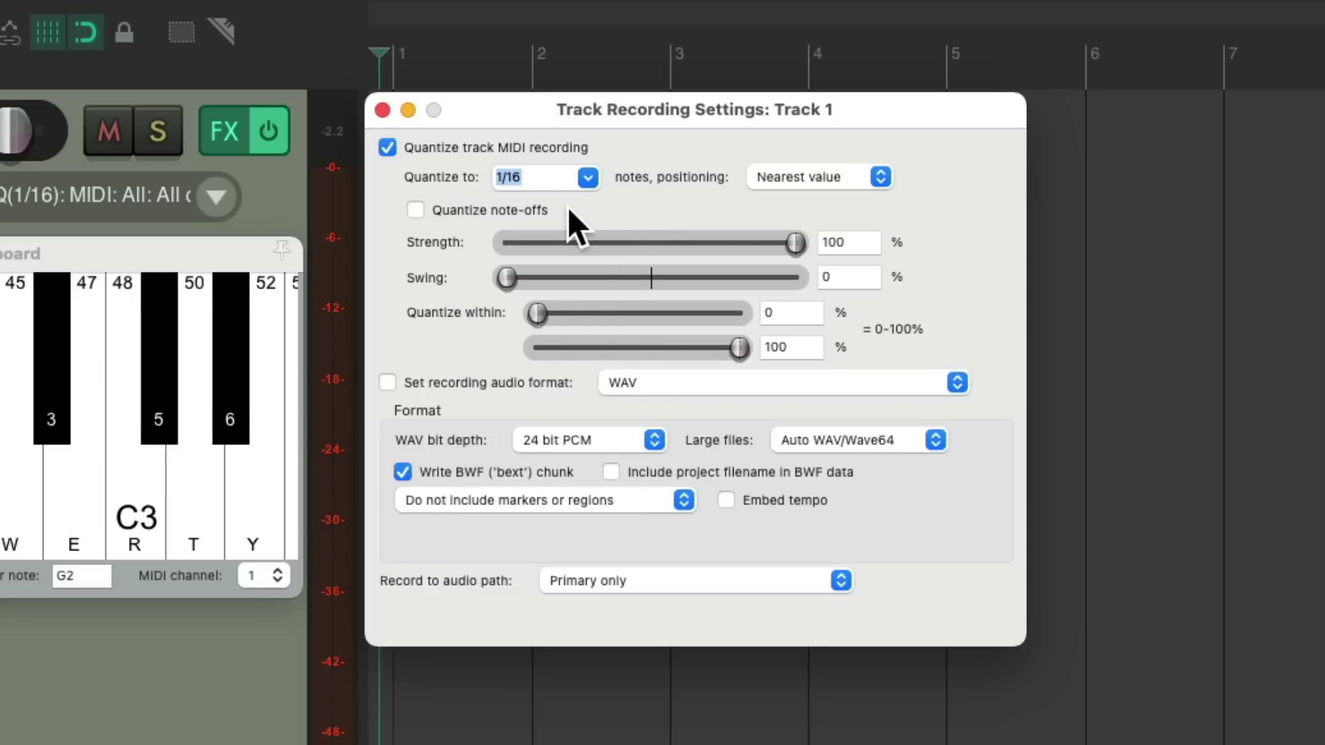
pyautogui.click(383, 110)
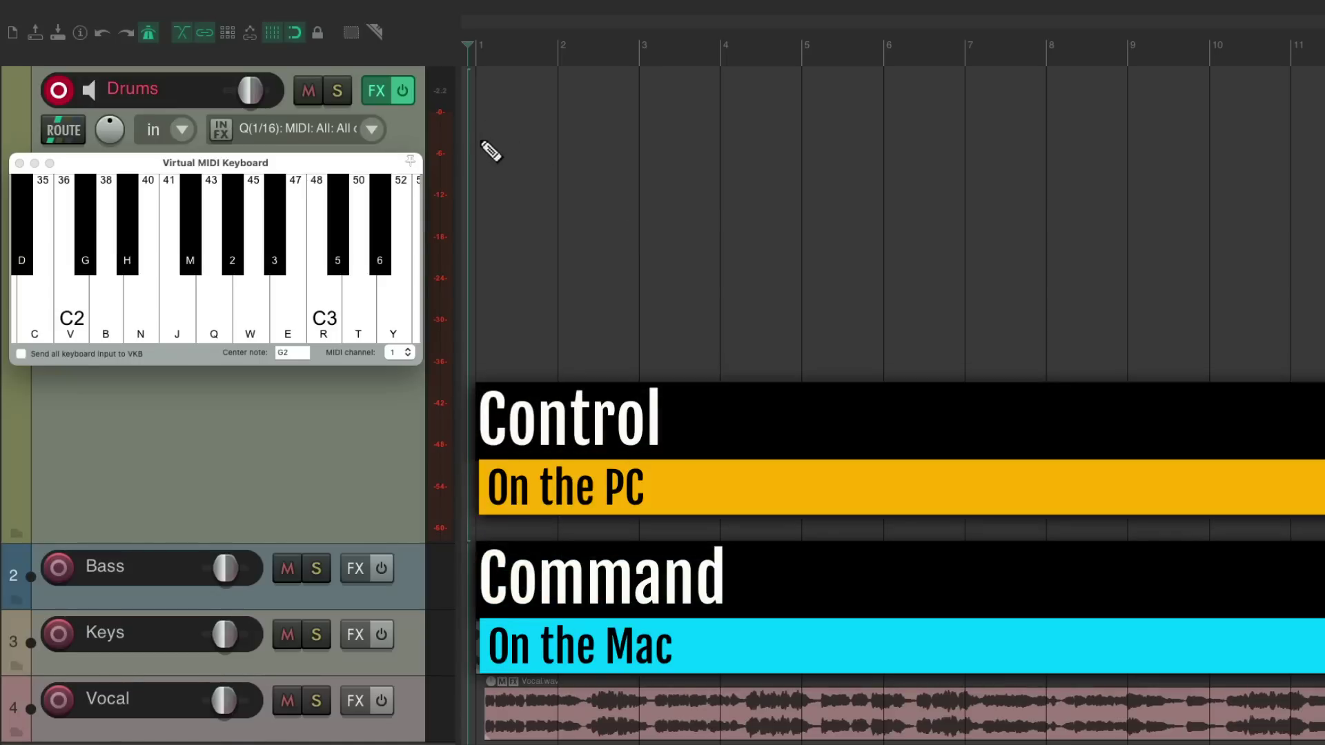
# - Draw an empty MIDI item on the Drums track starting at bar 1
pyautogui.moveTo(491, 134)
pyautogui.mouseDown()
pyautogui.moveTo(839, 124)
pyautogui.moveTo(1139, 153)
pyautogui.moveTo(1119, 162)
pyautogui.moveTo(1324, 172)
pyautogui.mouseUp()
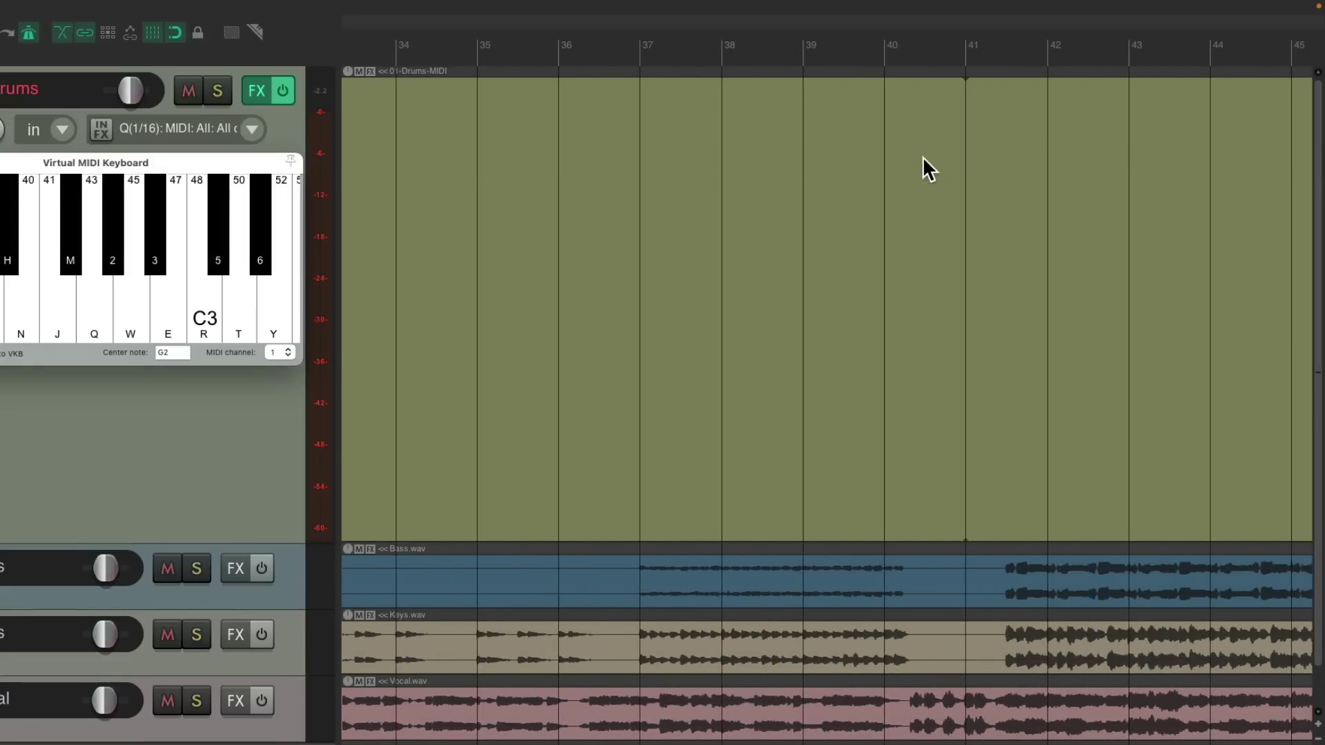
# - Record a short kick (V) and snare (B) take from the project start, then undo it
pyautogui.press('Home')
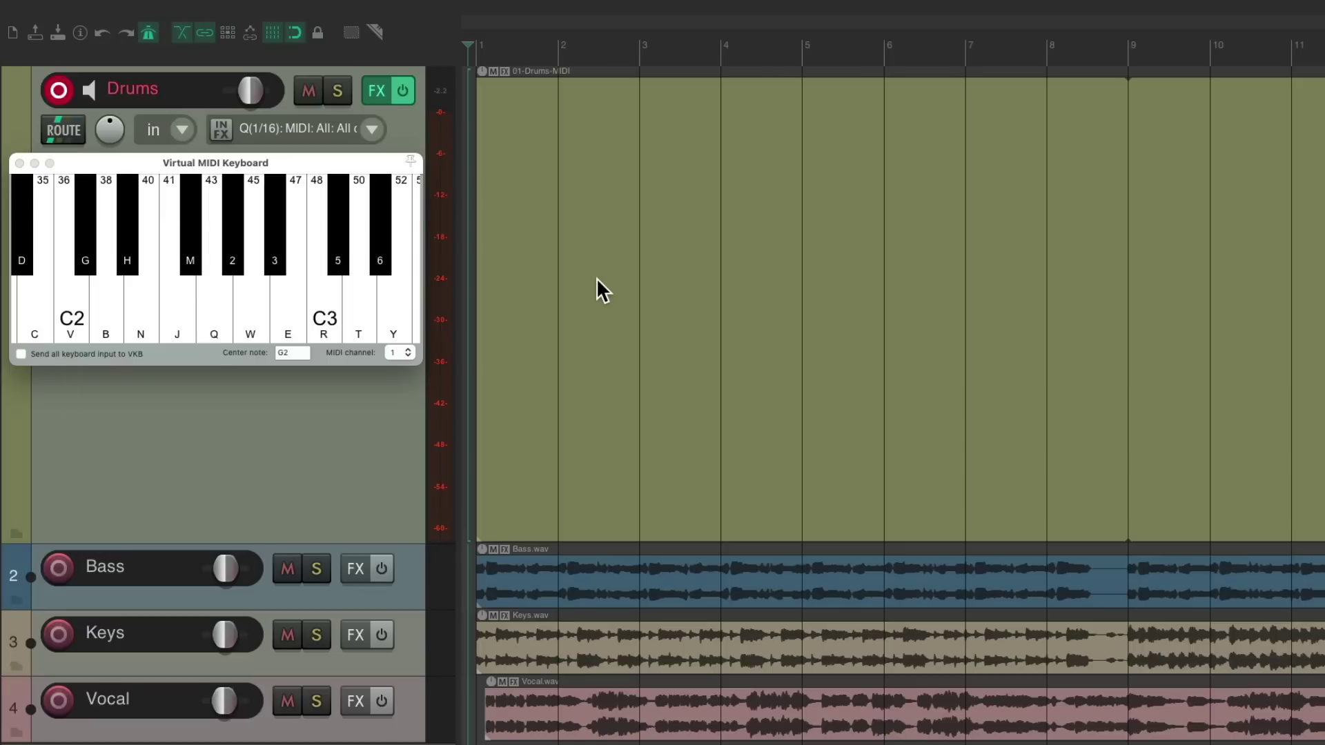
pyautogui.hotkey('ctrl', 'r')
pyautogui.press('v')
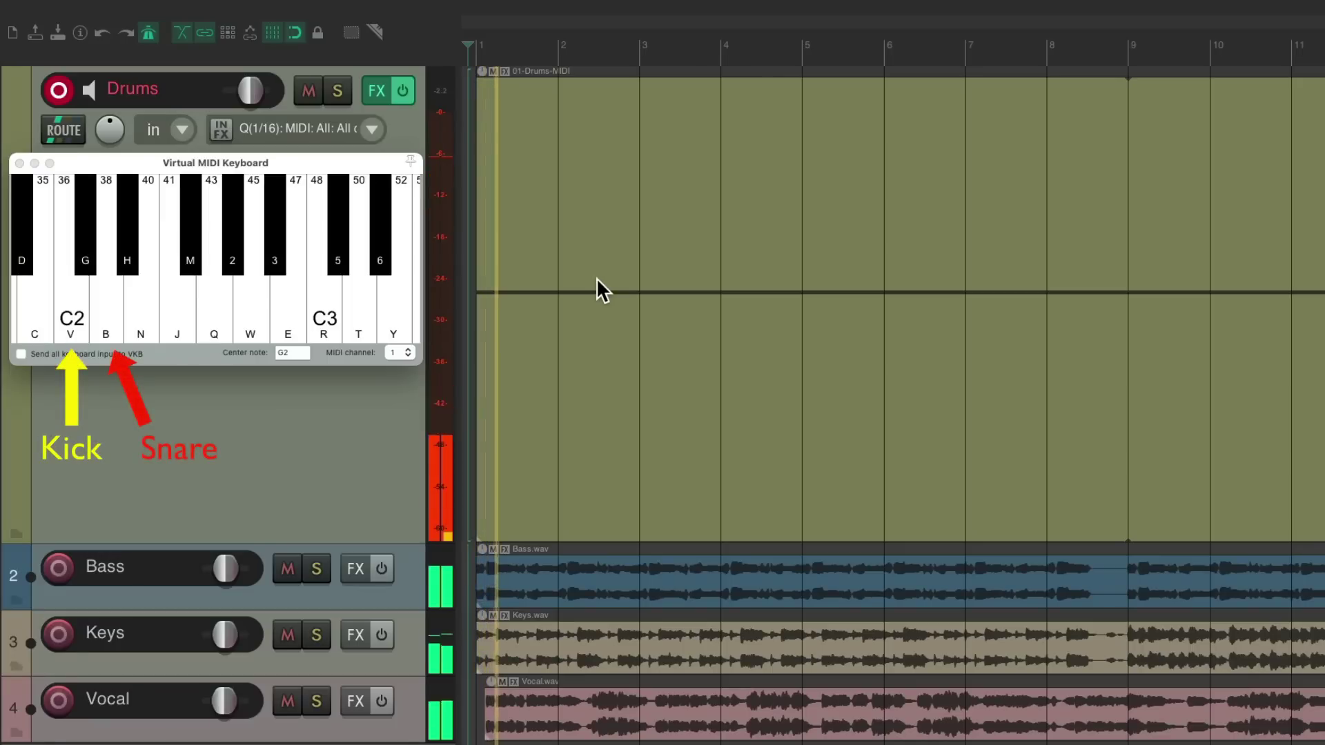
pyautogui.press('v')
pyautogui.press('b')
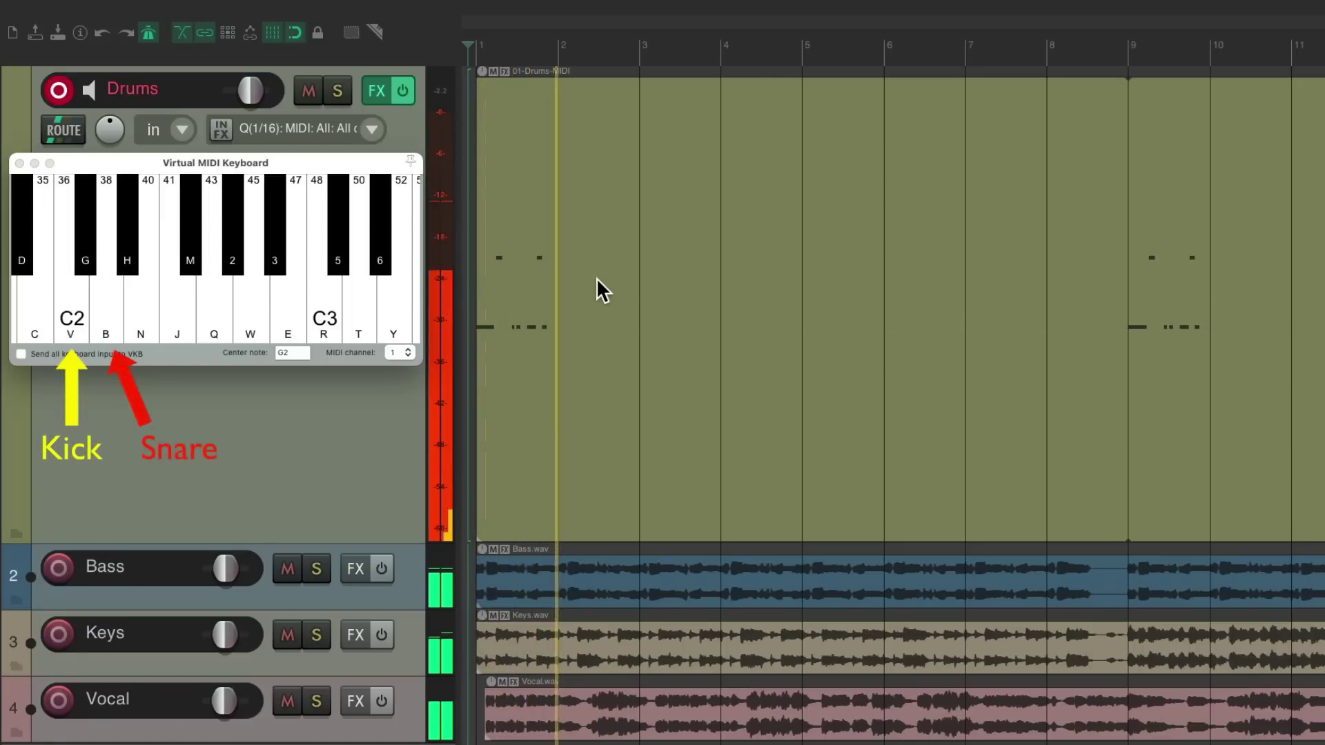
pyautogui.press('v')
pyautogui.press('b')
pyautogui.press('space')
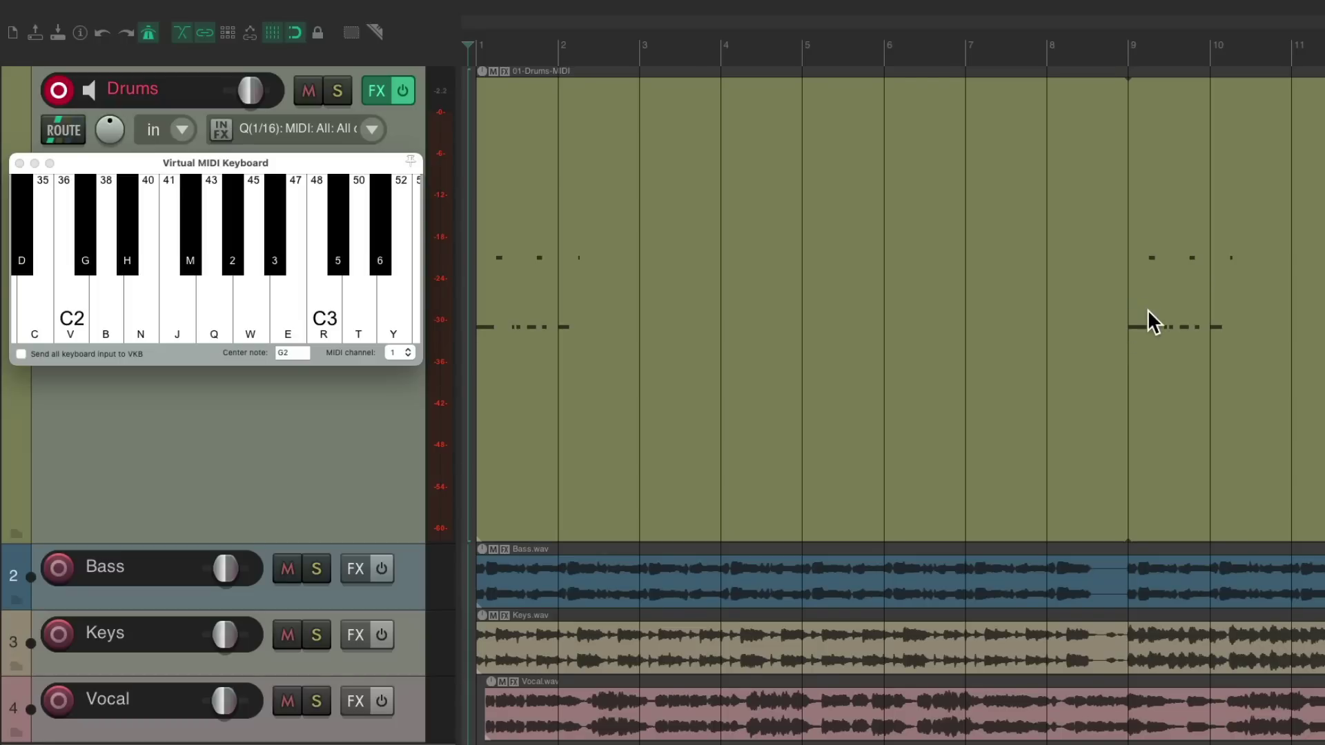
pyautogui.press('super+z')
# - Record a new take of alternating kick (V / C2) and snare (B) hits through bar 11
pyautogui.press('super+r')
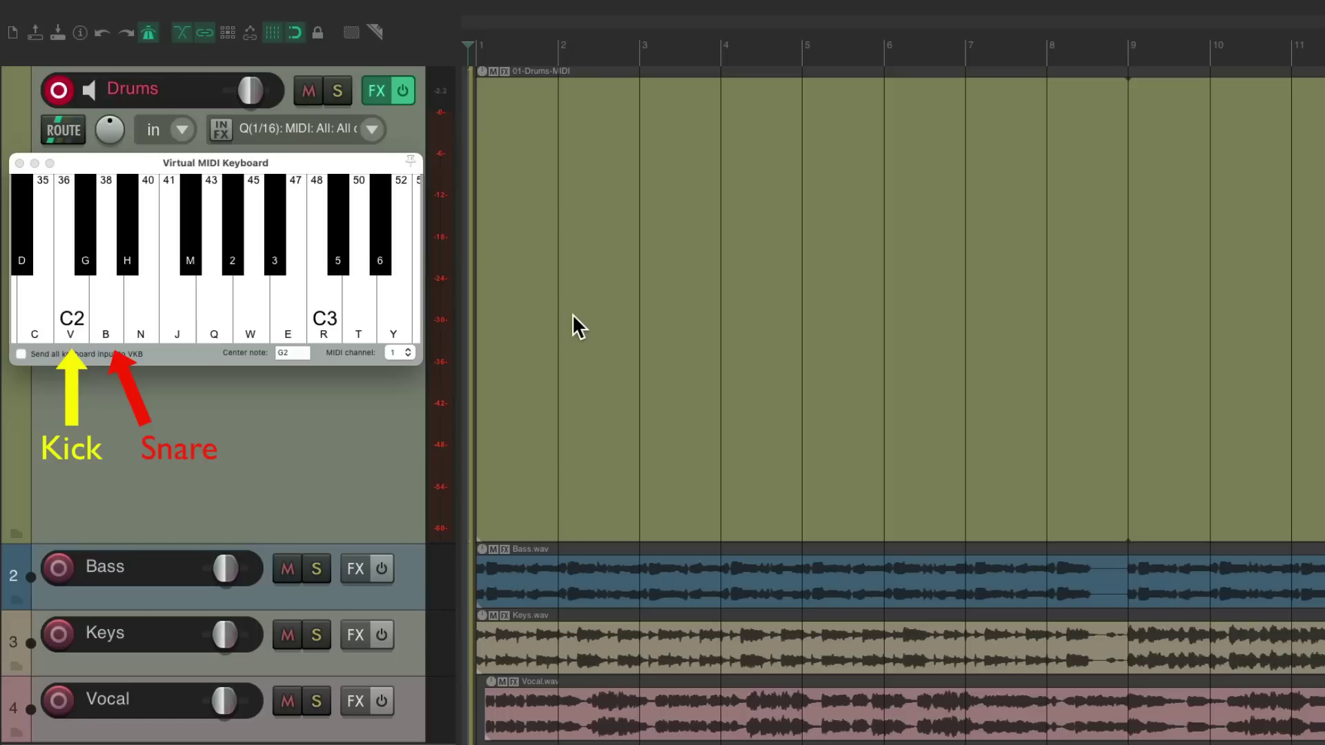
pyautogui.press('v')
pyautogui.press('b')
pyautogui.press('v')
pyautogui.press('v')
pyautogui.press('v')
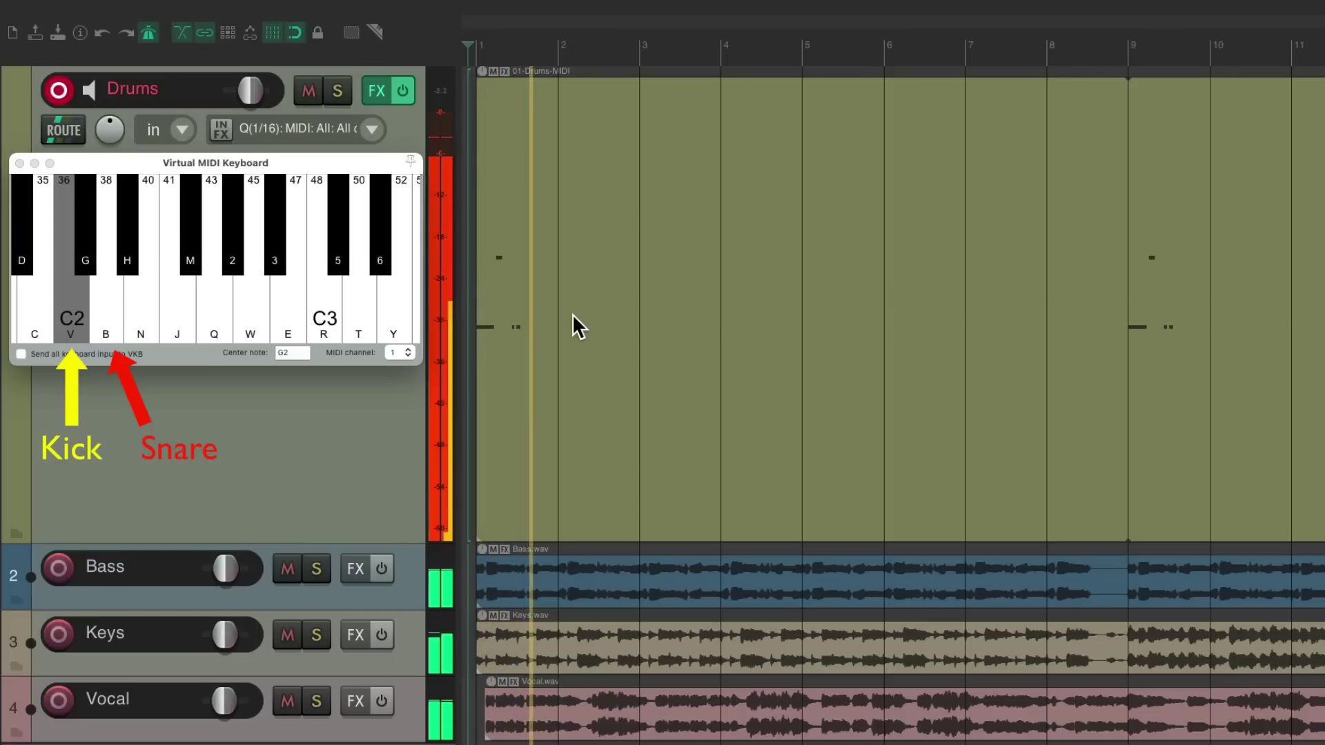
pyautogui.press('b')
pyautogui.press('v')
pyautogui.press('v')
pyautogui.press('b')
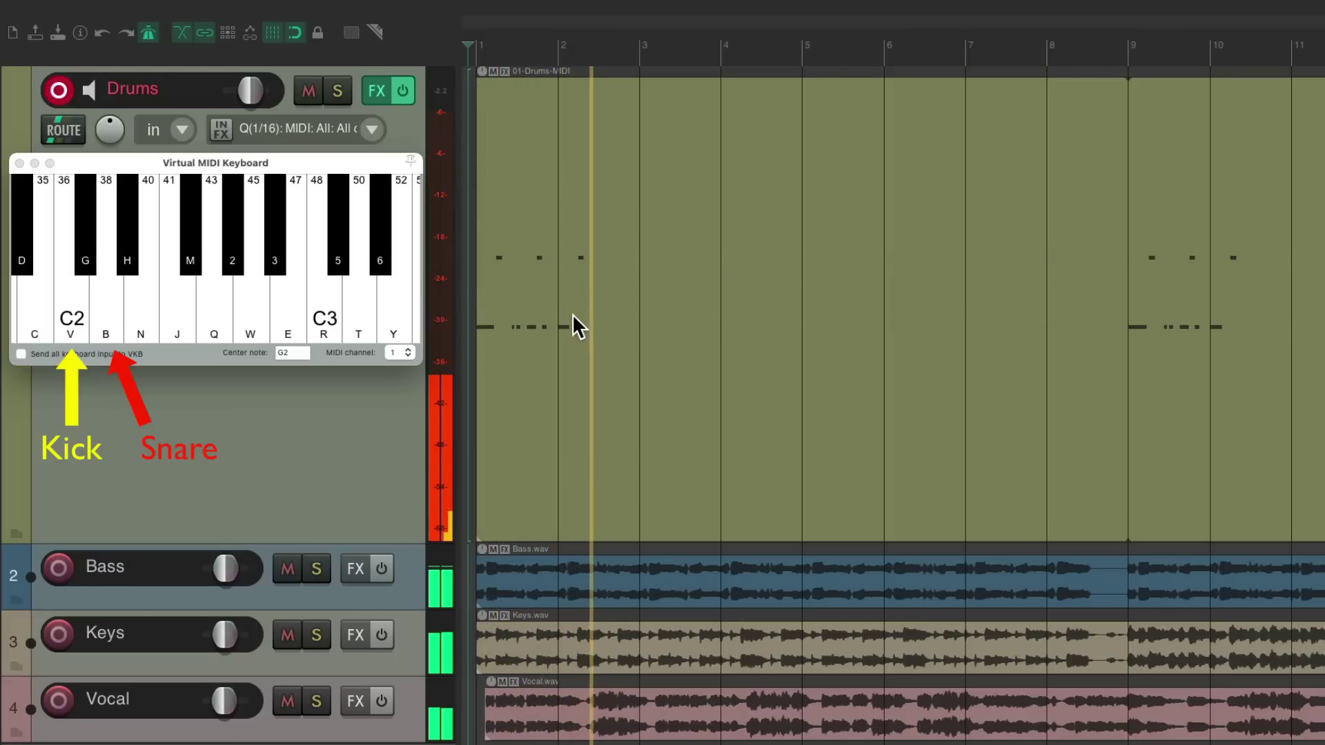
pyautogui.press('v')
pyautogui.press('b')
pyautogui.press('v')
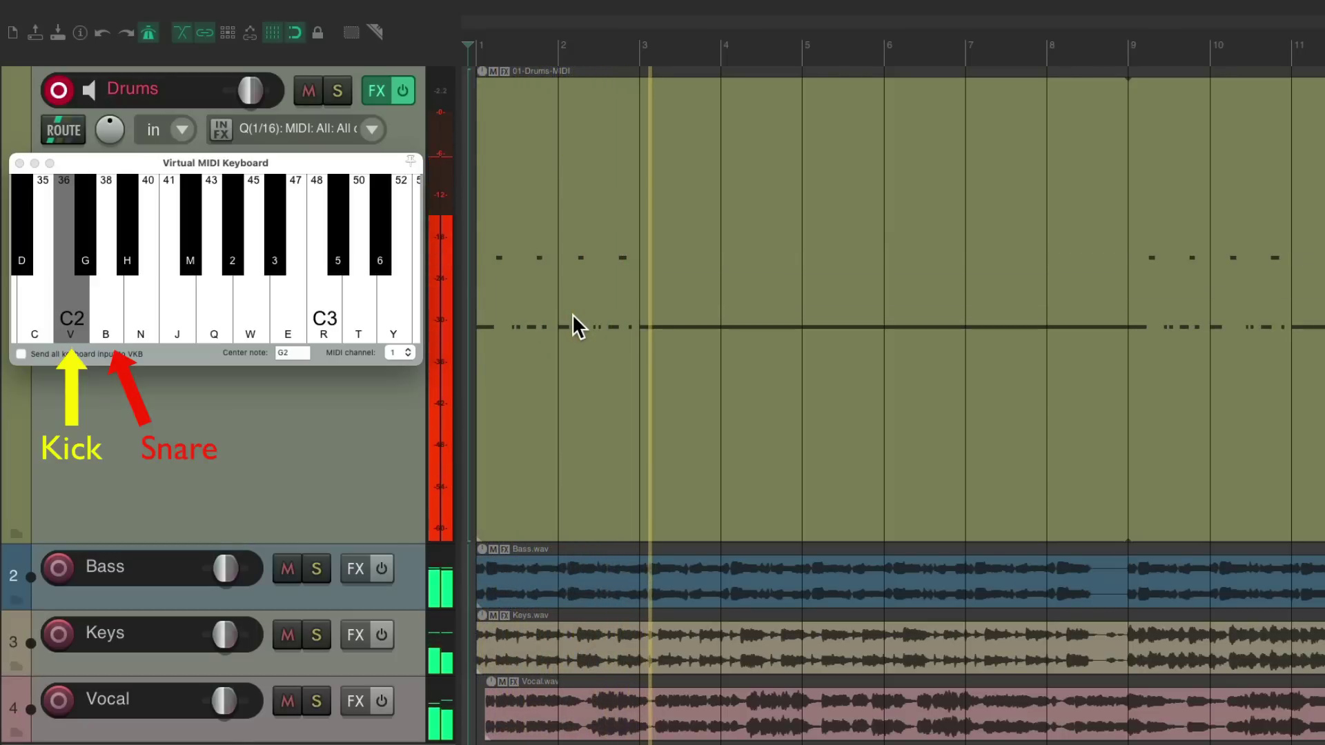
pyautogui.press('b')
pyautogui.press('v')
pyautogui.press('b')
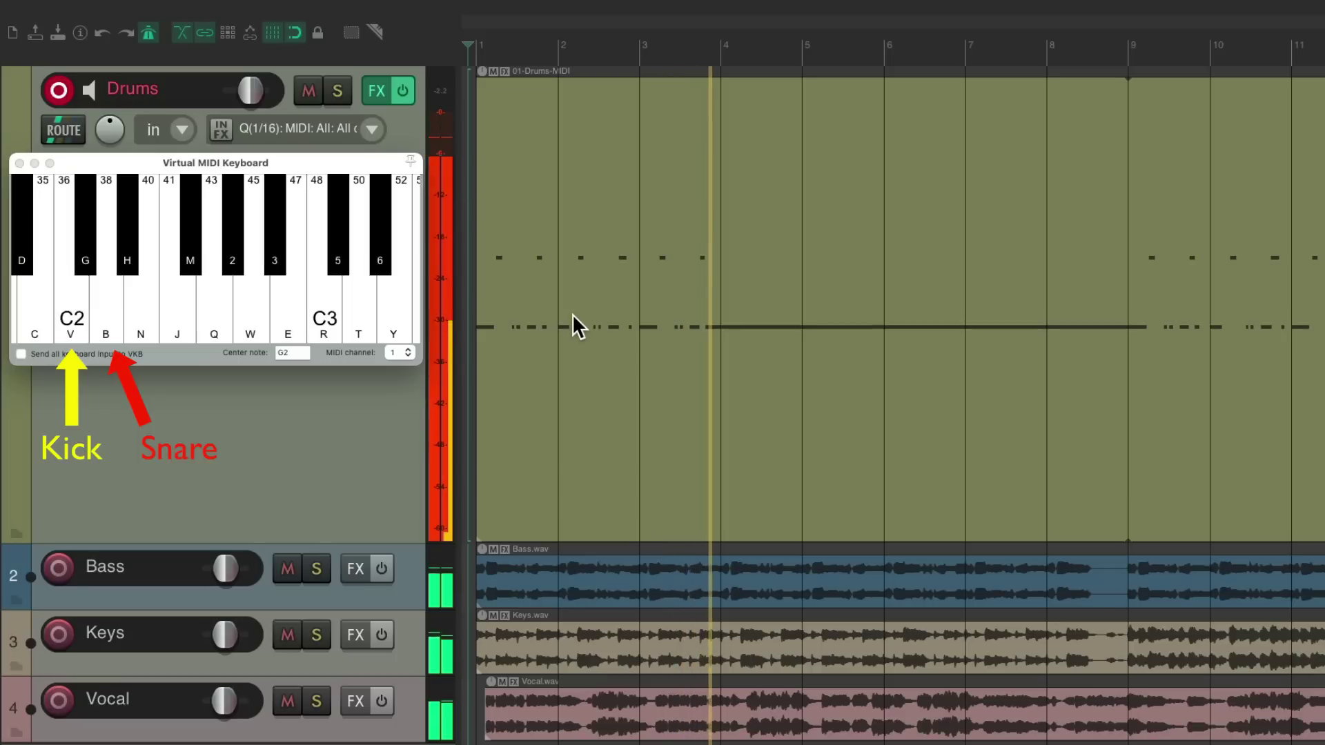
pyautogui.press('v')
pyautogui.press('b')
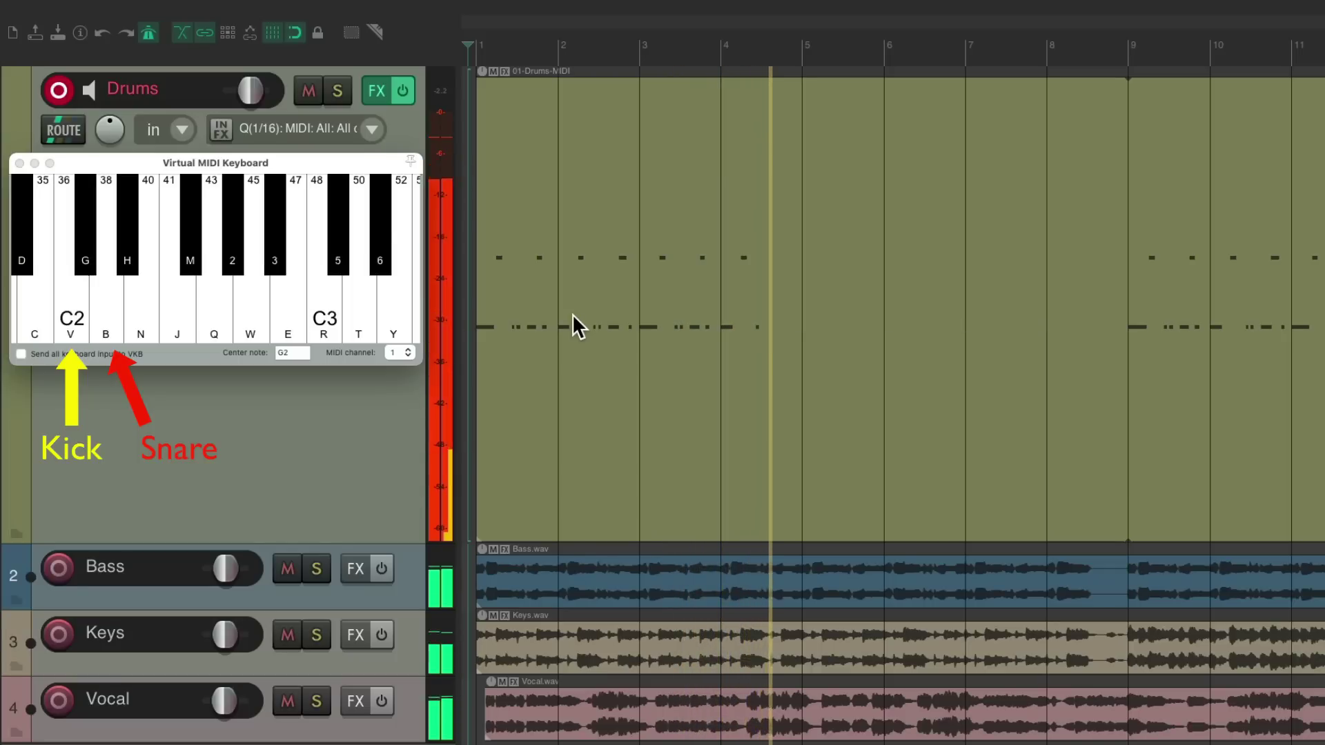
pyautogui.press('v')
pyautogui.press('b')
pyautogui.press('v')
pyautogui.press('b')
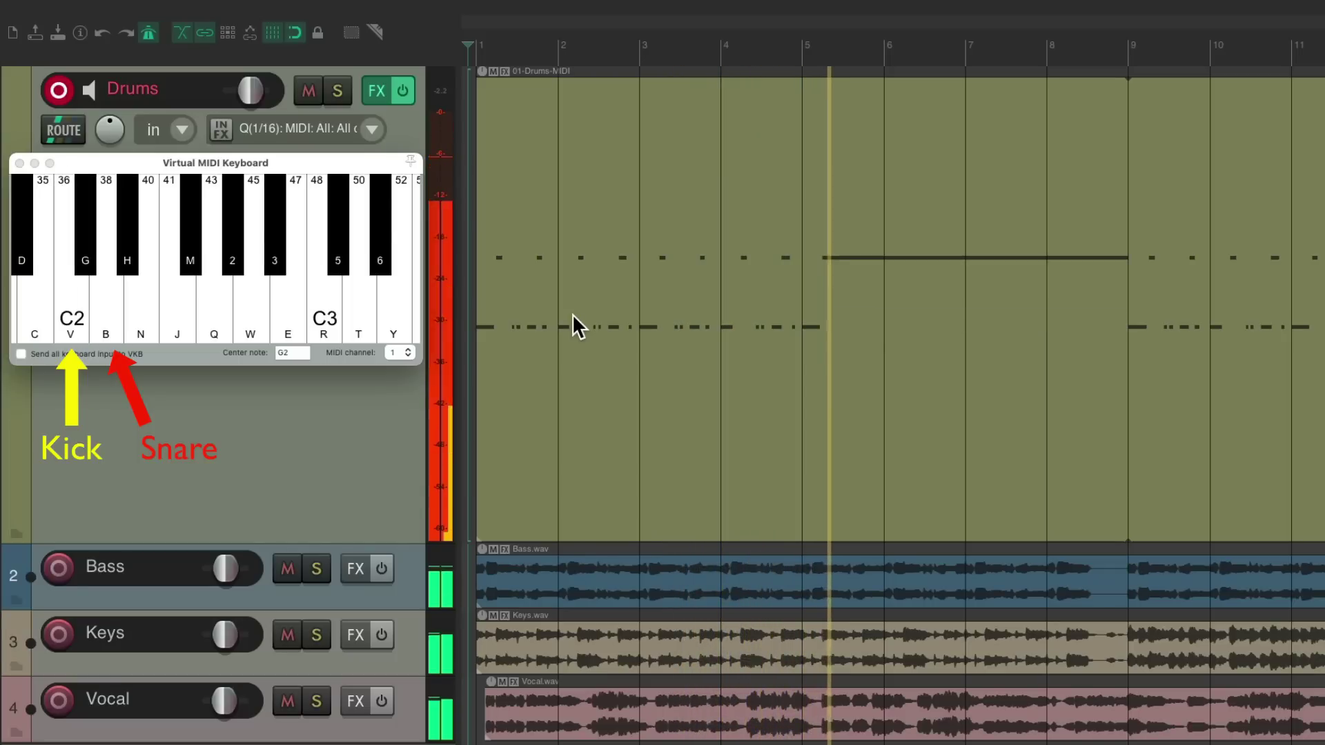
pyautogui.press('v')
pyautogui.press('v')
pyautogui.press('b')
pyautogui.press('v')
pyautogui.press('b')
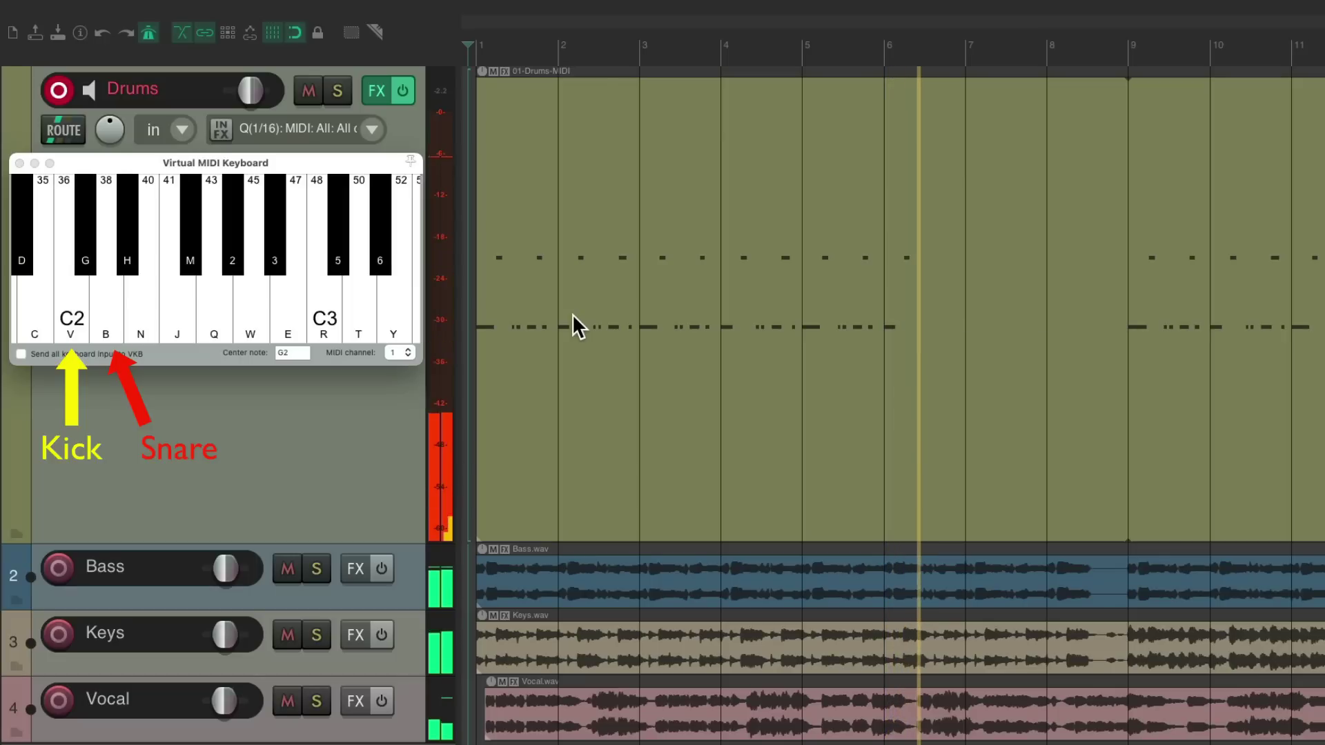
pyautogui.press('v')
pyautogui.press('b')
pyautogui.press('v')
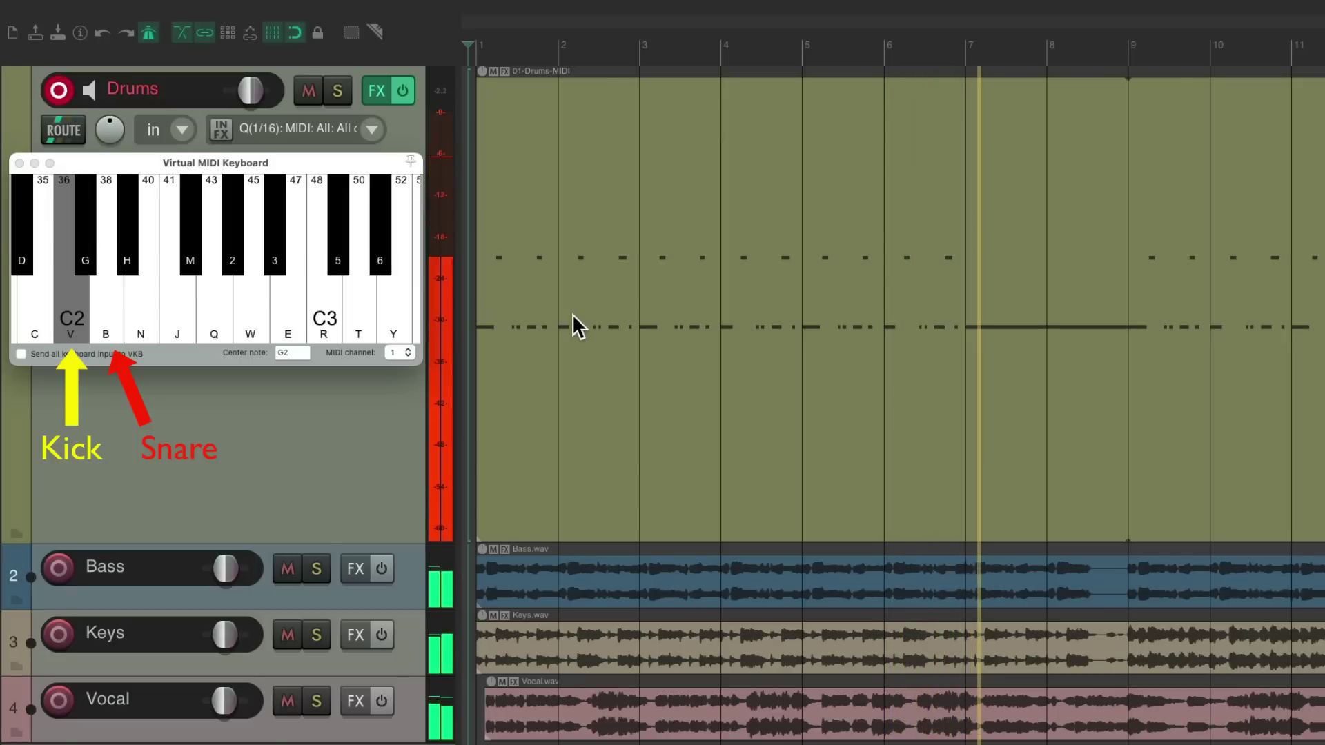
pyautogui.press('v')
pyautogui.press('v')
pyautogui.press('b')
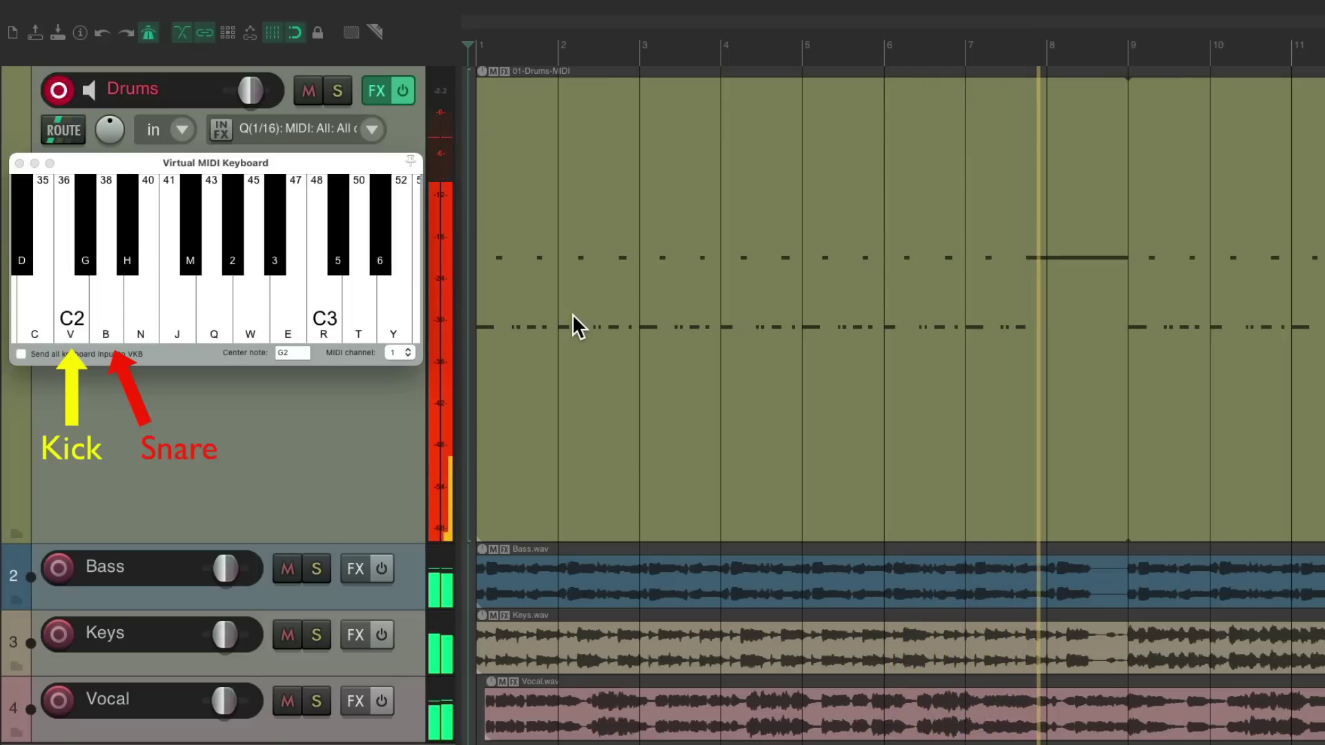
pyautogui.press('v')
pyautogui.press('b')
pyautogui.press('v')
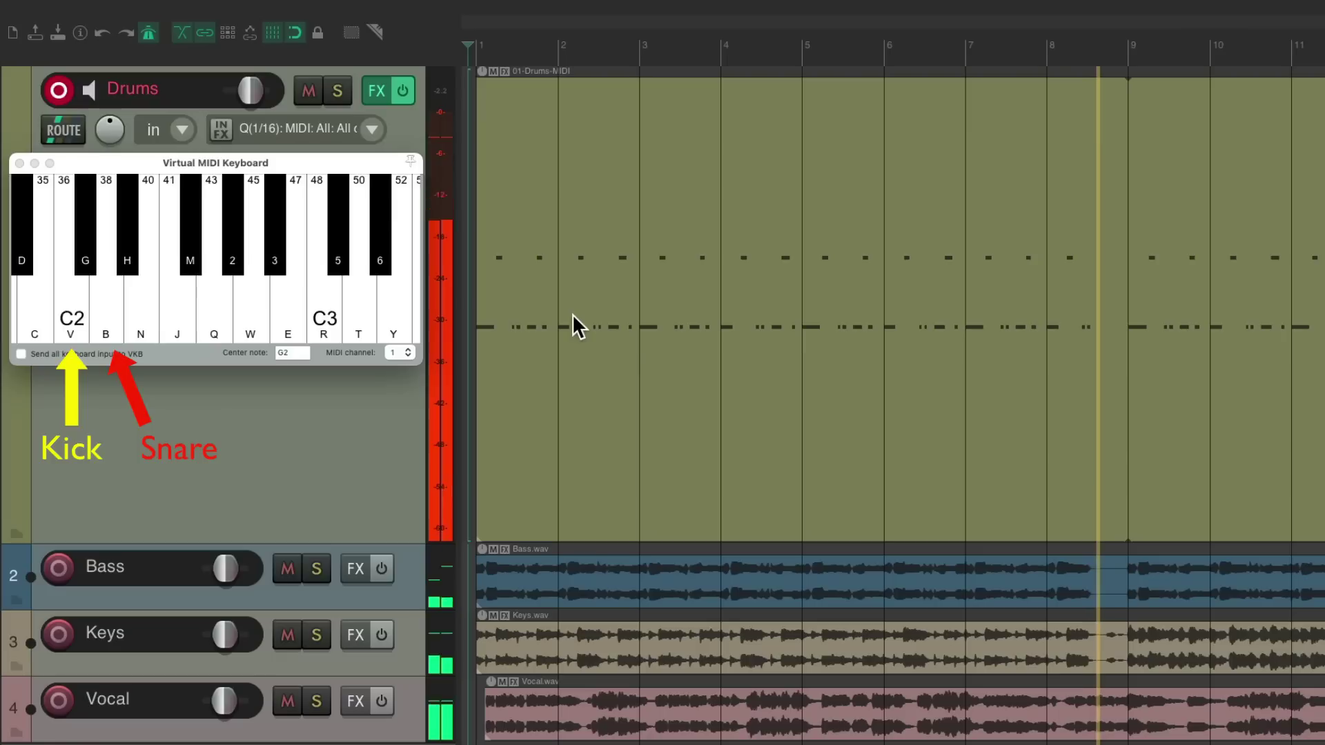
pyautogui.press('v')
pyautogui.press('b')
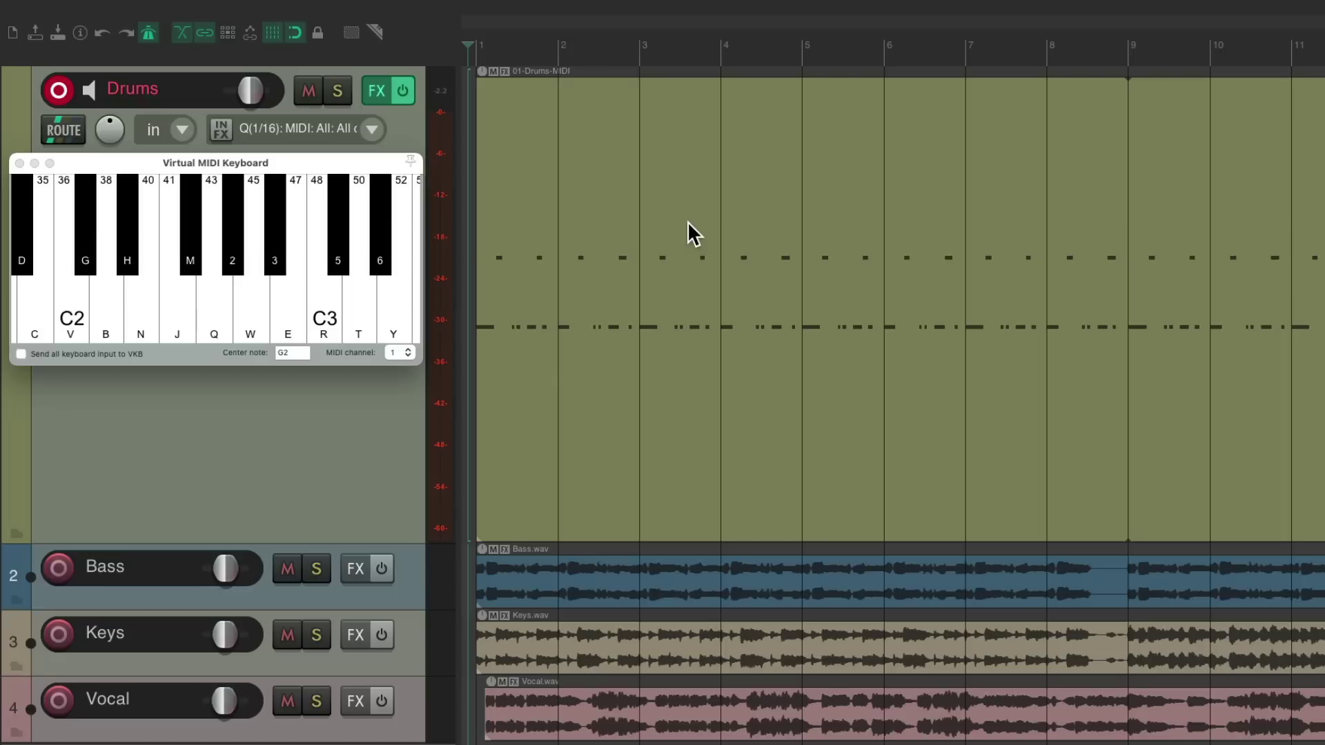
pyautogui.press('space')
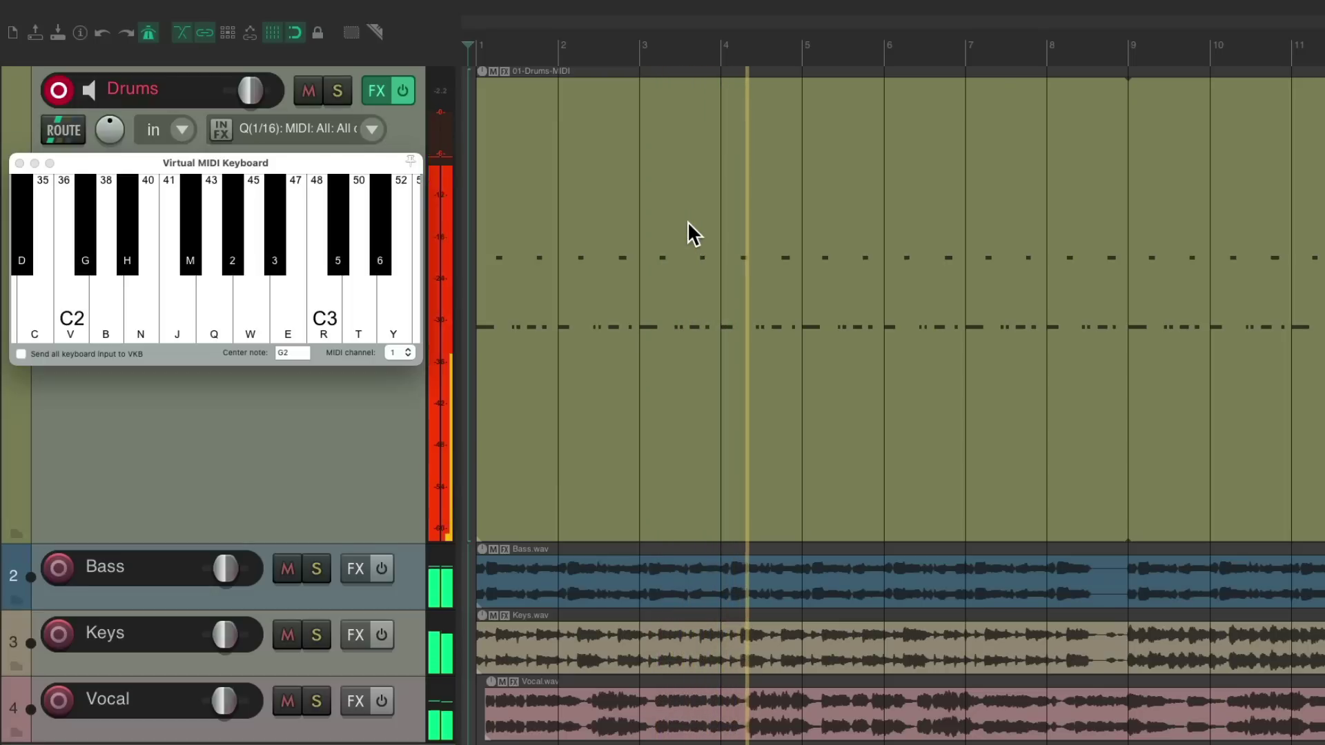
pyautogui.press('space')
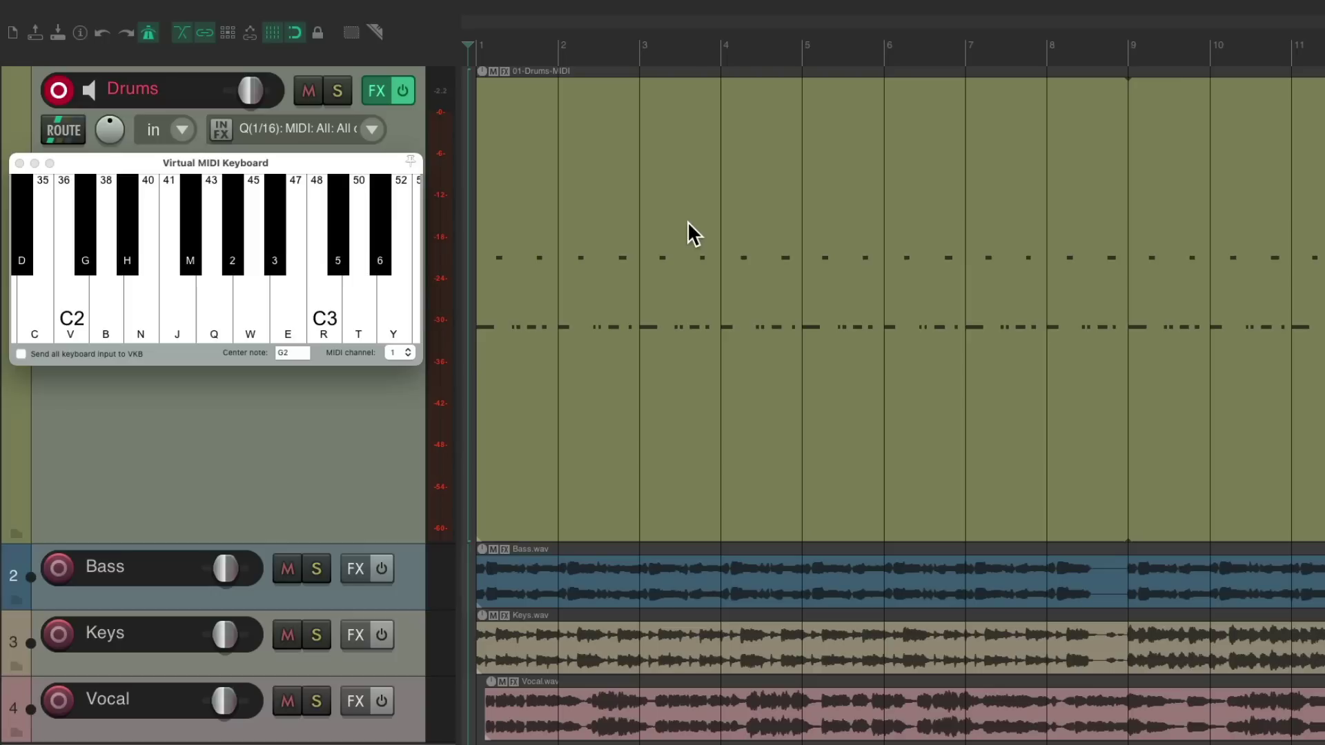
# - Mute the Vocal track and start overdubbing closed hi-hat notes on M
pyautogui.click(288, 702)
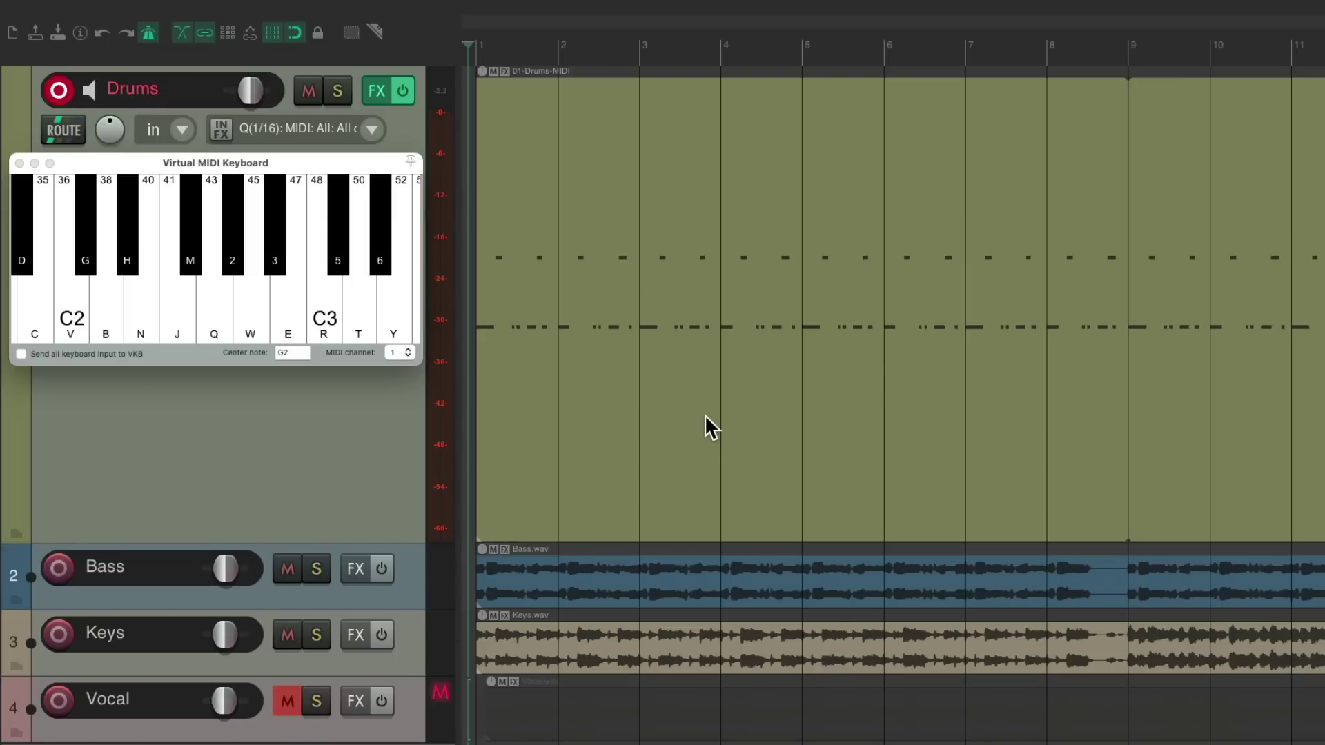
pyautogui.press('space')
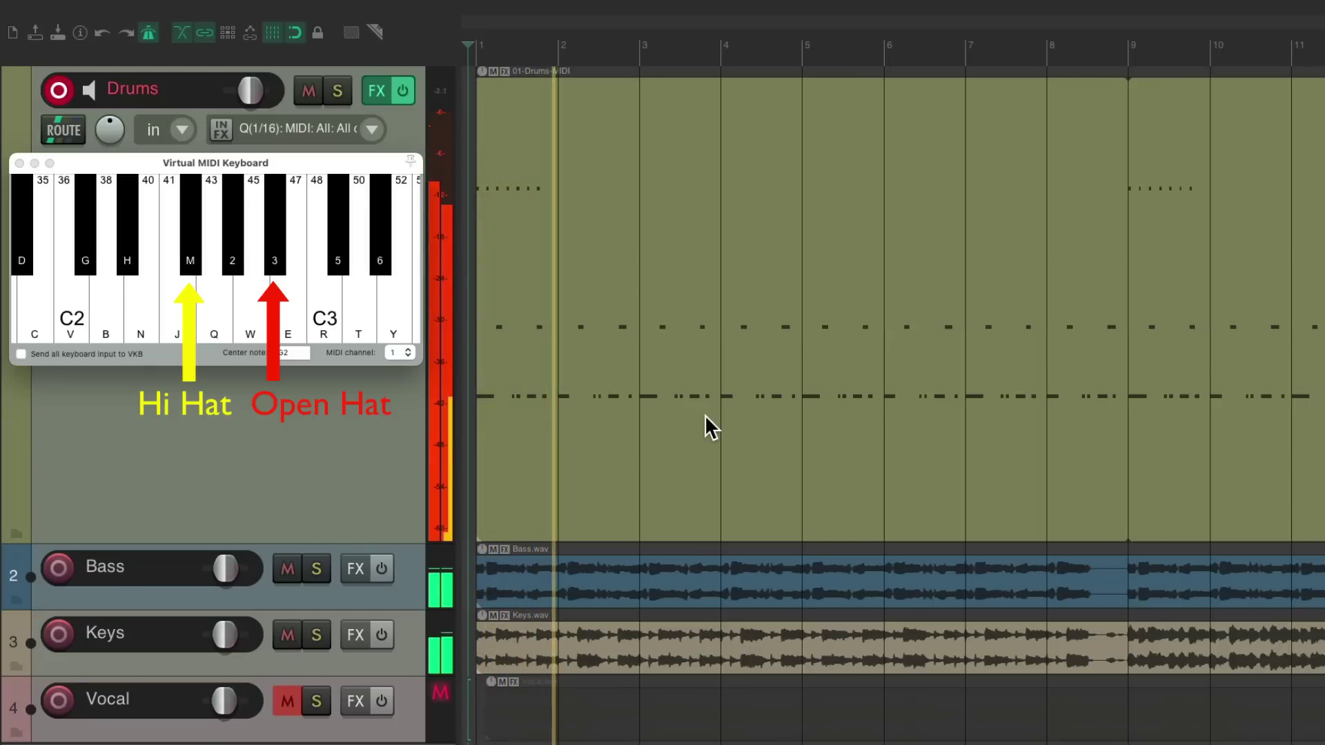
pyautogui.press('m')
pyautogui.press('m')
pyautogui.press('m')
pyautogui.press('m')
pyautogui.press('m')
pyautogui.press('m')
pyautogui.press('m')
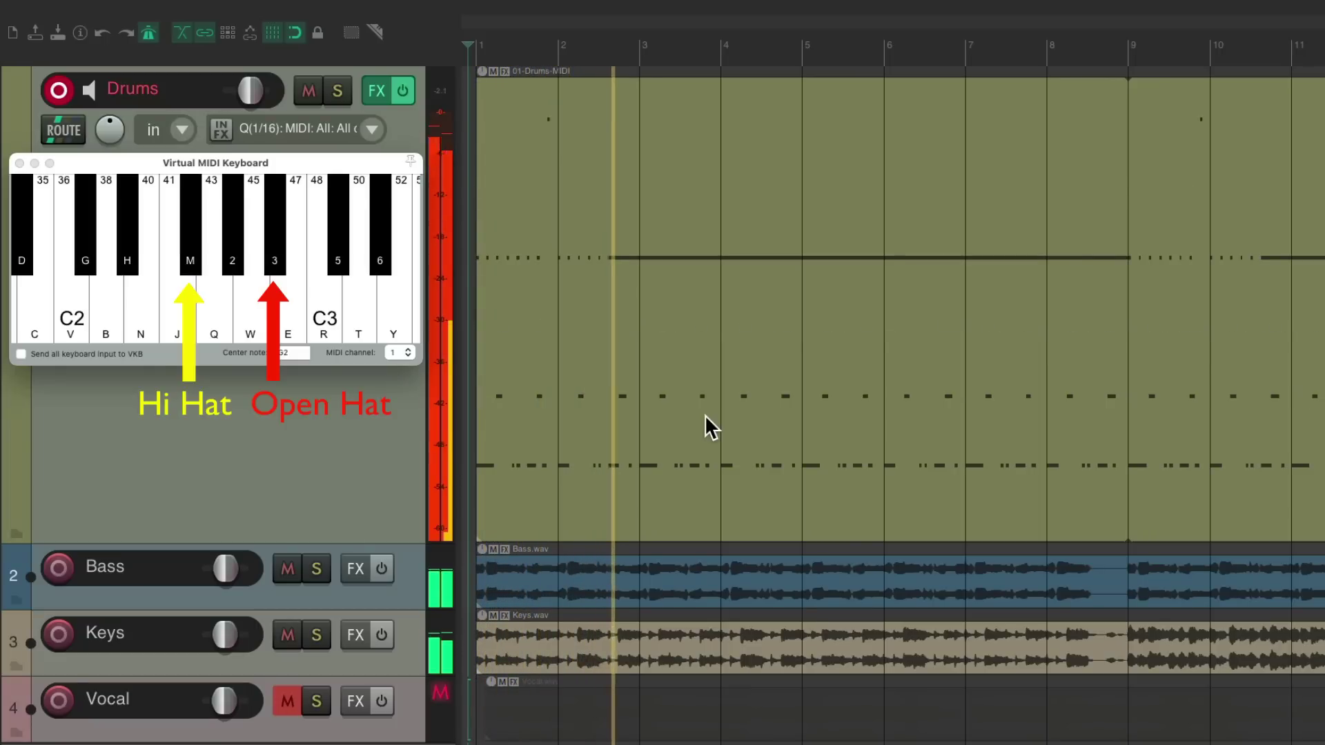
pyautogui.press('m')
pyautogui.press('m')
pyautogui.press('m')
pyautogui.press('m')
pyautogui.press('m')
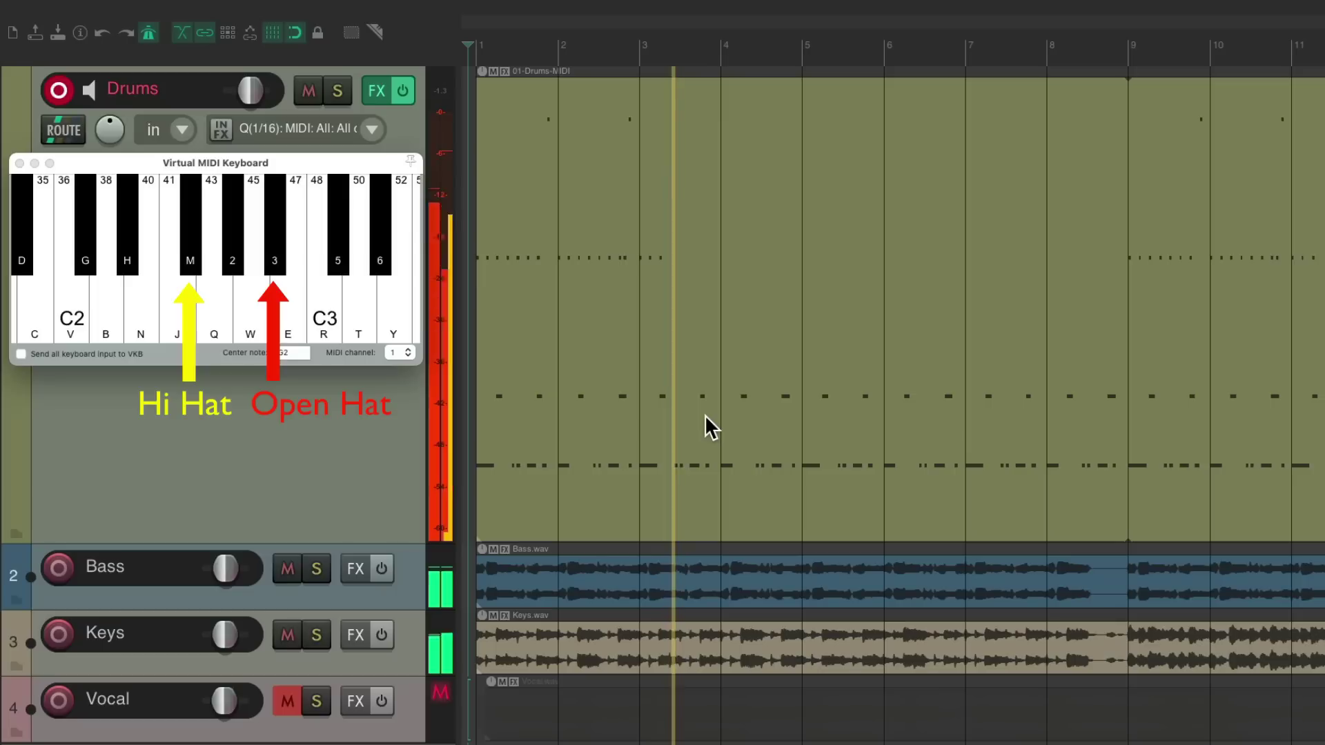
pyautogui.press('m')
pyautogui.press('m')
pyautogui.press('m')
pyautogui.press('m')
pyautogui.press('m')
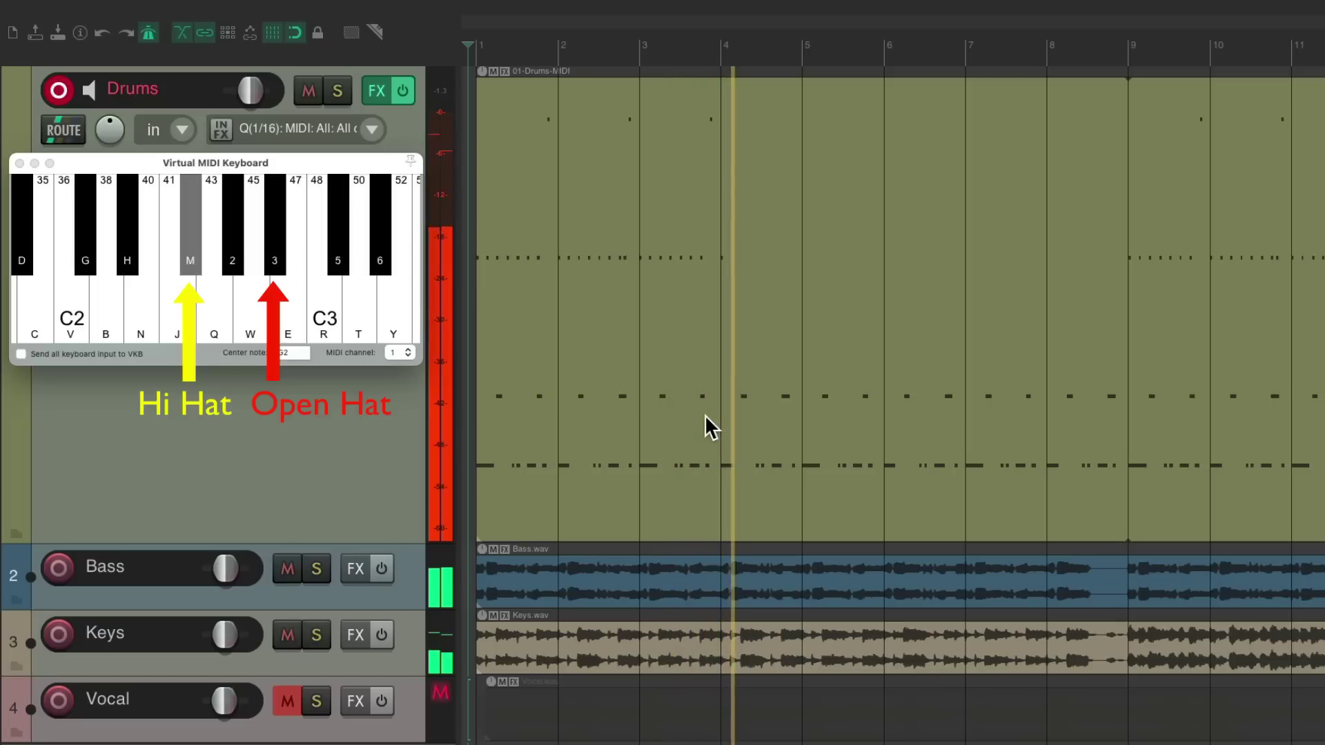
pyautogui.press('m')
pyautogui.press('m')
pyautogui.press('m')
pyautogui.press('m')
pyautogui.press('m')
pyautogui.press('m')
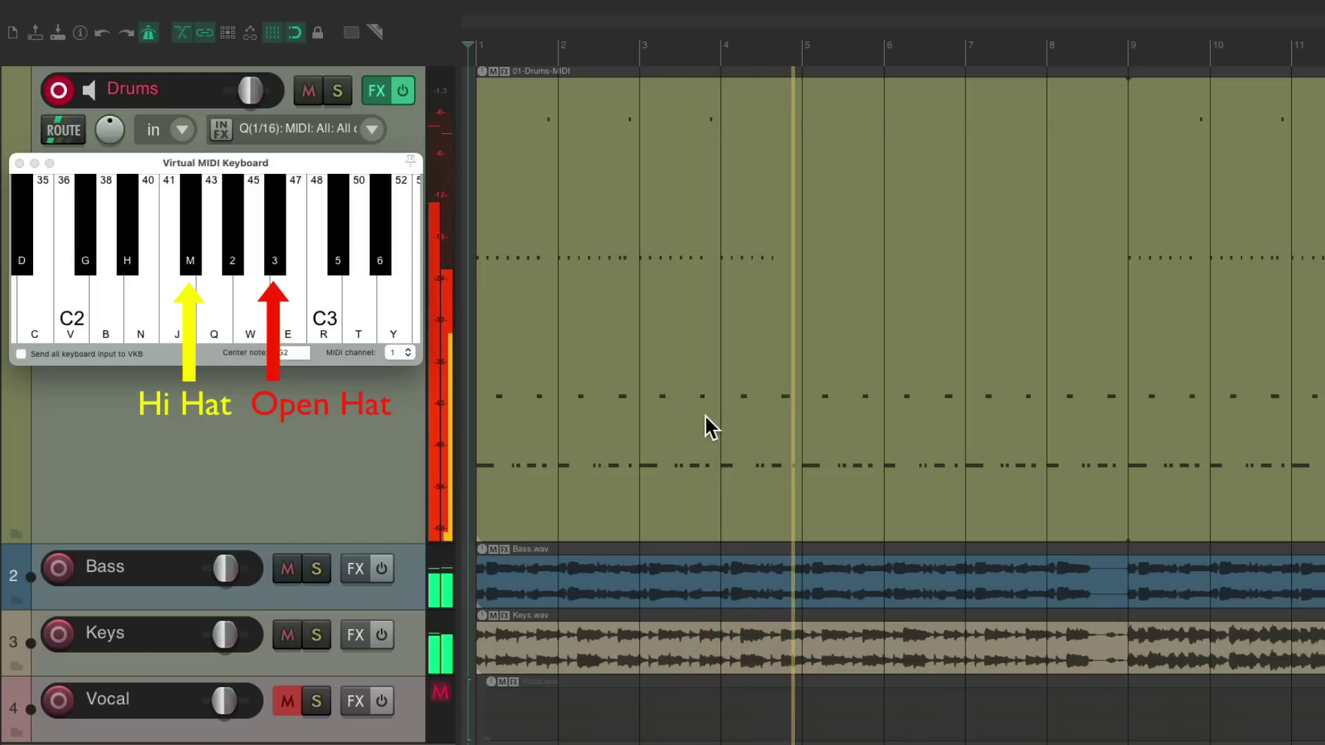
# - Add open-hat hits (3) among the hi-hats, stop, and play back from the start
pyautogui.press('m')
pyautogui.press('m')
pyautogui.press('m')
pyautogui.press('m')
pyautogui.press('m')
pyautogui.press('m')
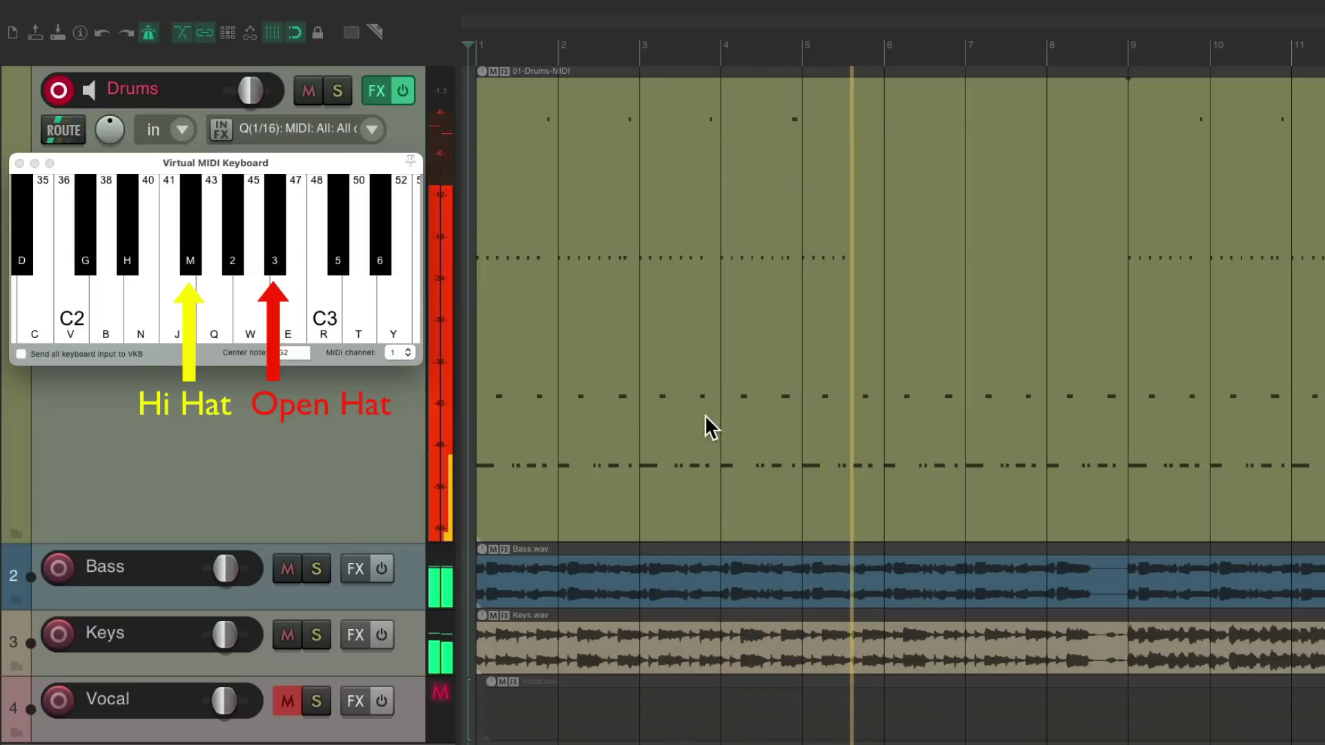
pyautogui.press('3')
pyautogui.press('m')
pyautogui.press('m')
pyautogui.press('m')
pyautogui.press('m')
pyautogui.press('m')
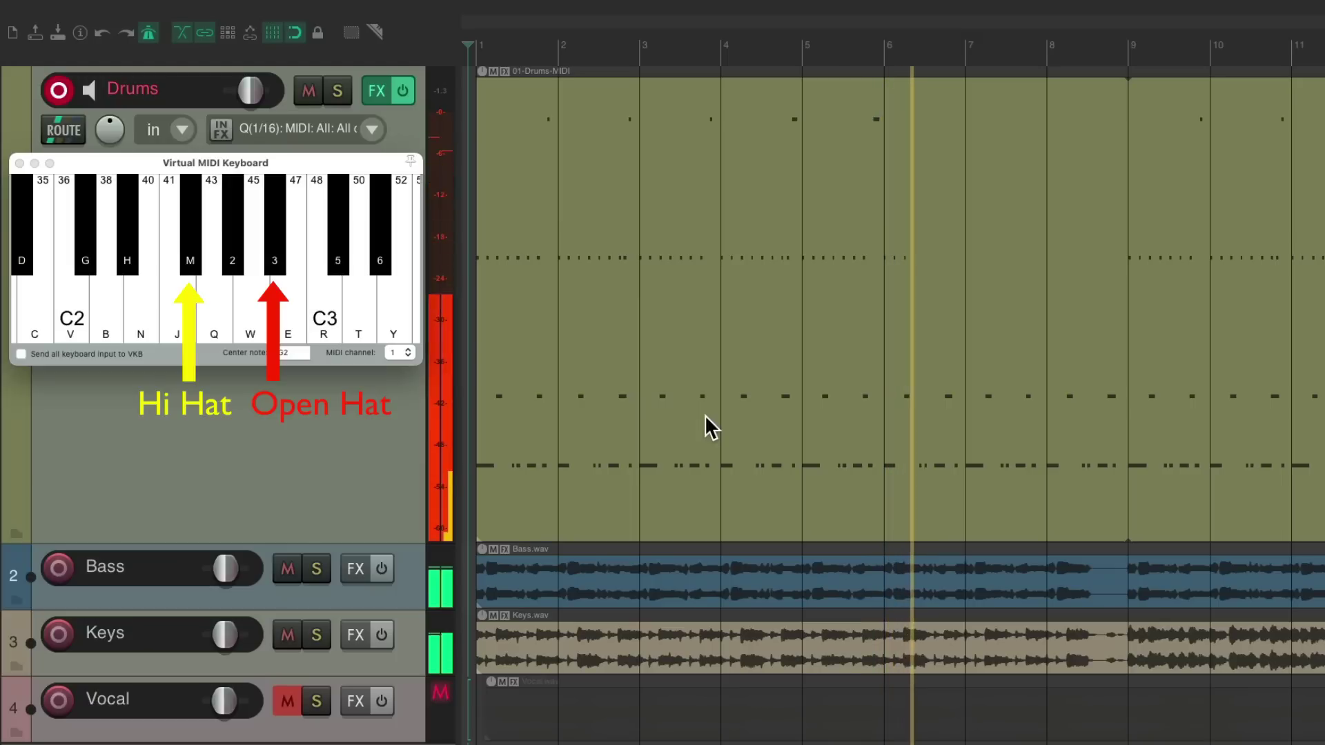
pyautogui.press('m')
pyautogui.press('m')
pyautogui.press('m')
pyautogui.press('m')
pyautogui.press('m')
pyautogui.press('3')
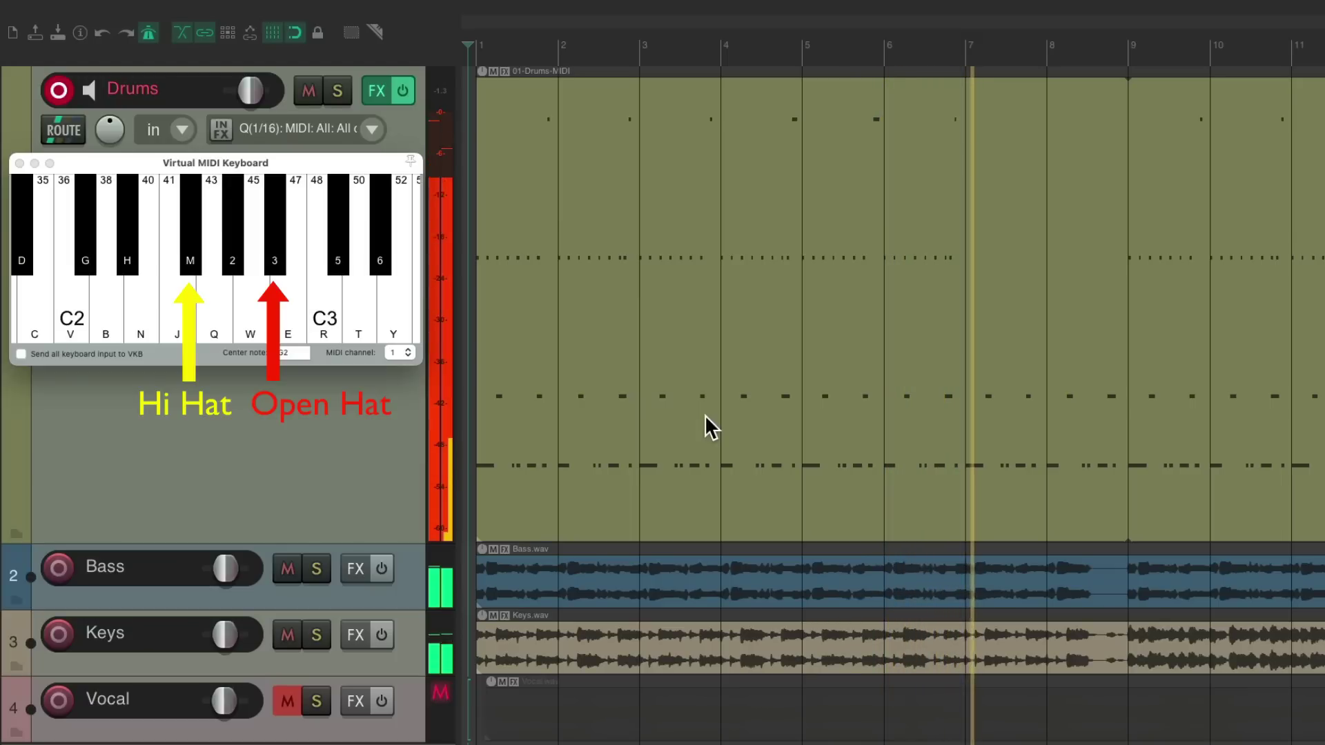
pyautogui.press('m')
pyautogui.press('m')
pyautogui.press('m')
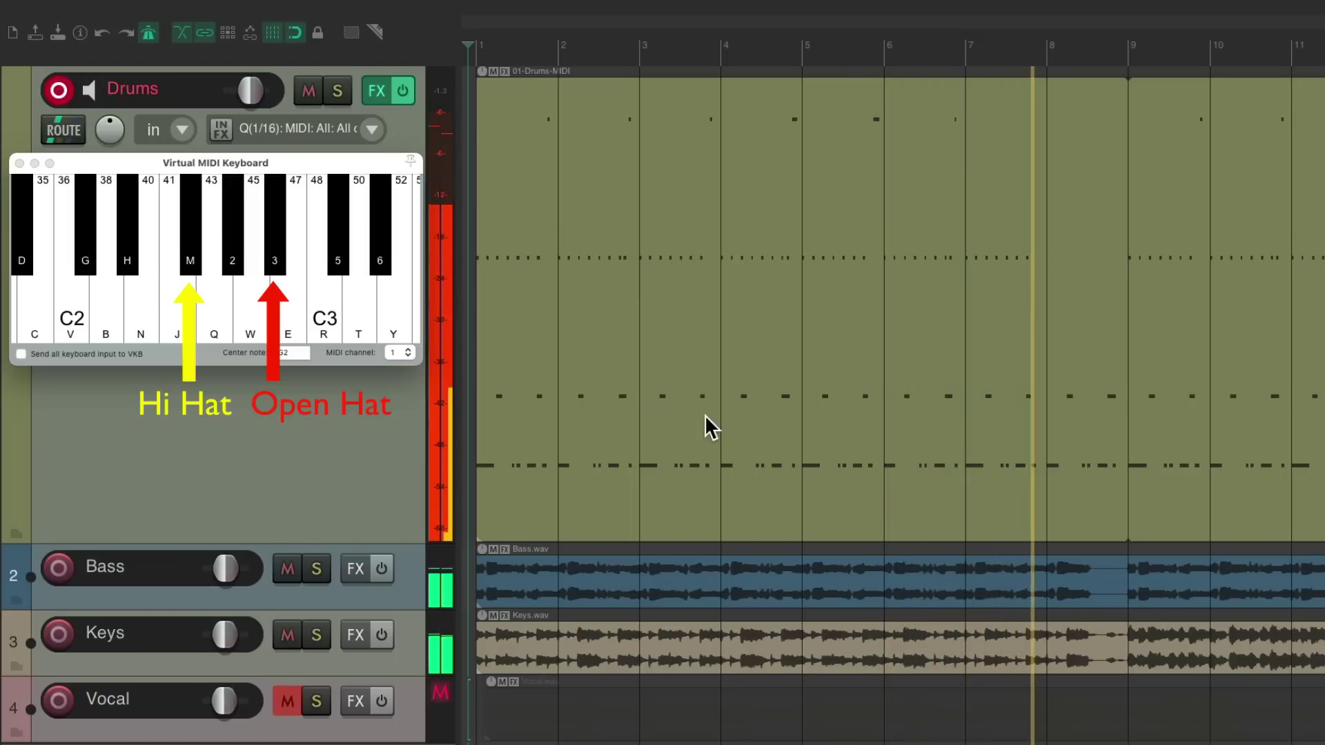
pyautogui.press('m')
pyautogui.press('3')
pyautogui.press('m')
pyautogui.press('m')
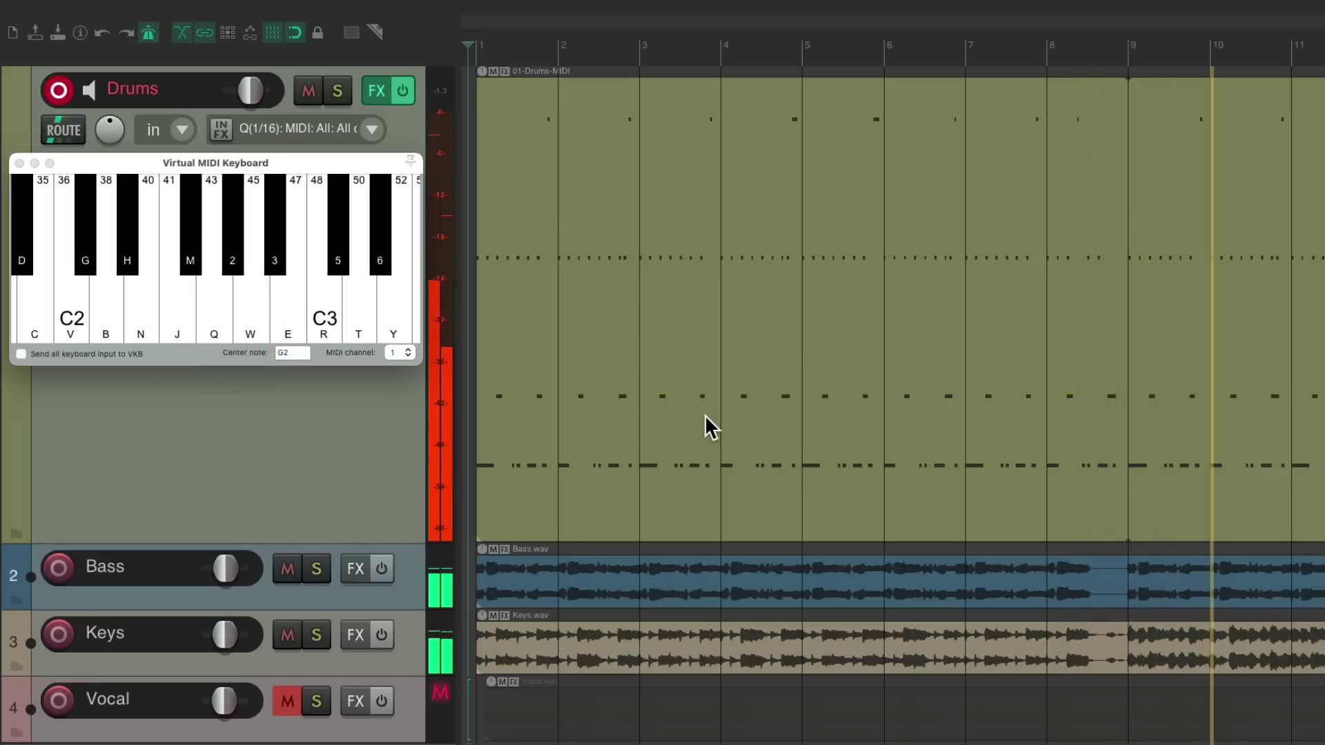
pyautogui.press('space')
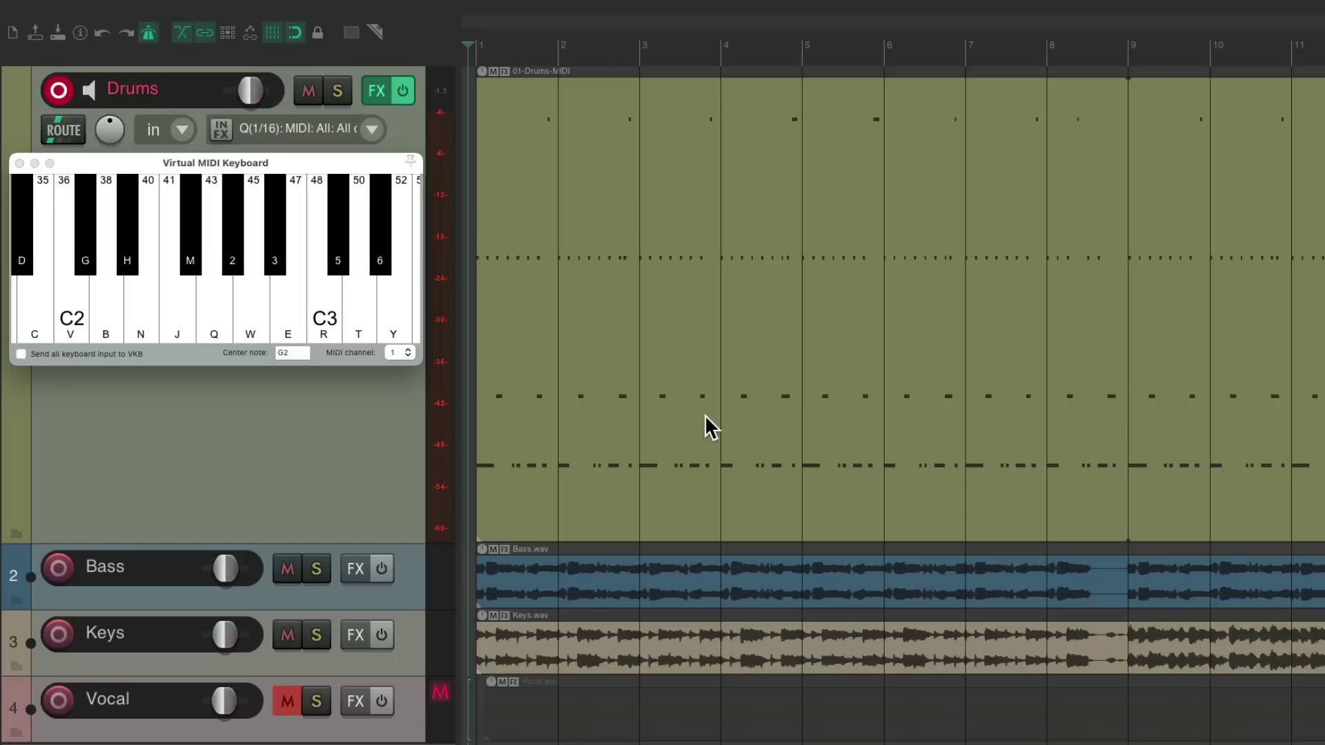
pyautogui.press('space')
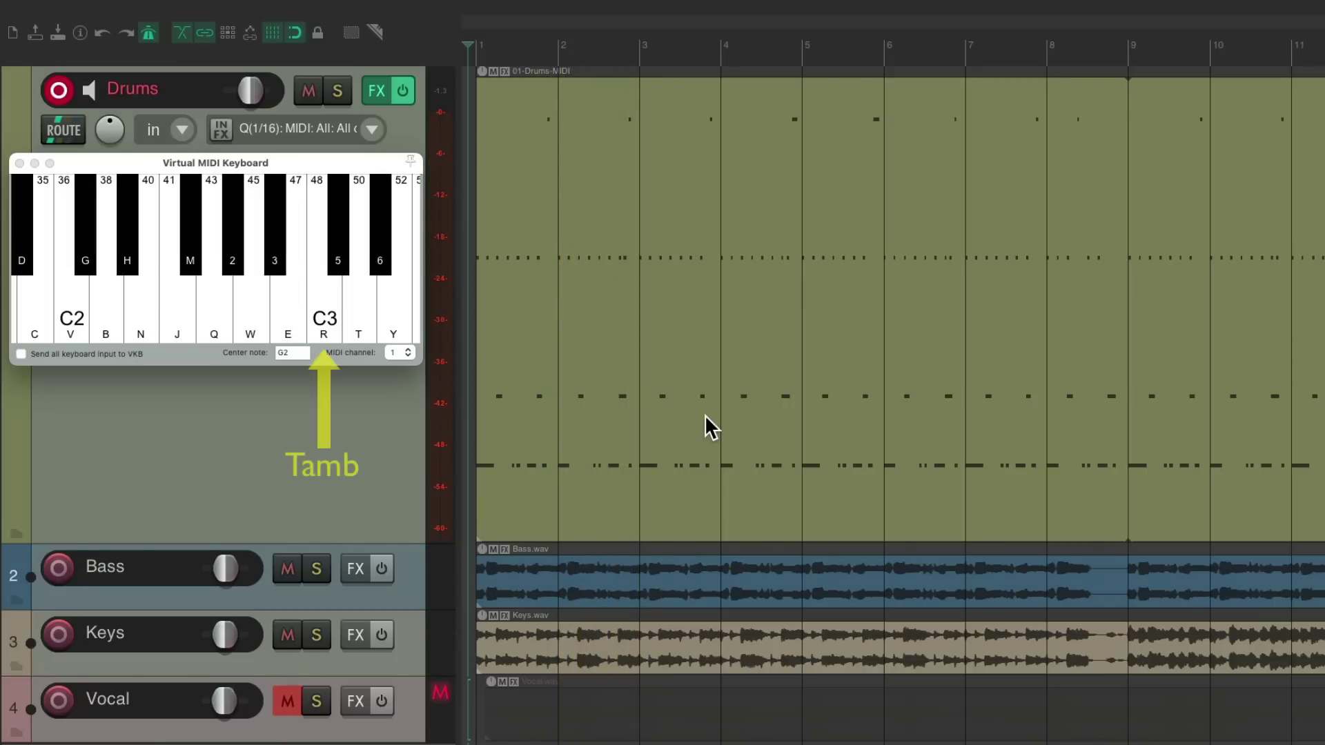
# - Overdub tambourine hits on C3 (R key) across the loop up to bar 8
pyautogui.hotkey('ctrl', 'r')
pyautogui.press('r')
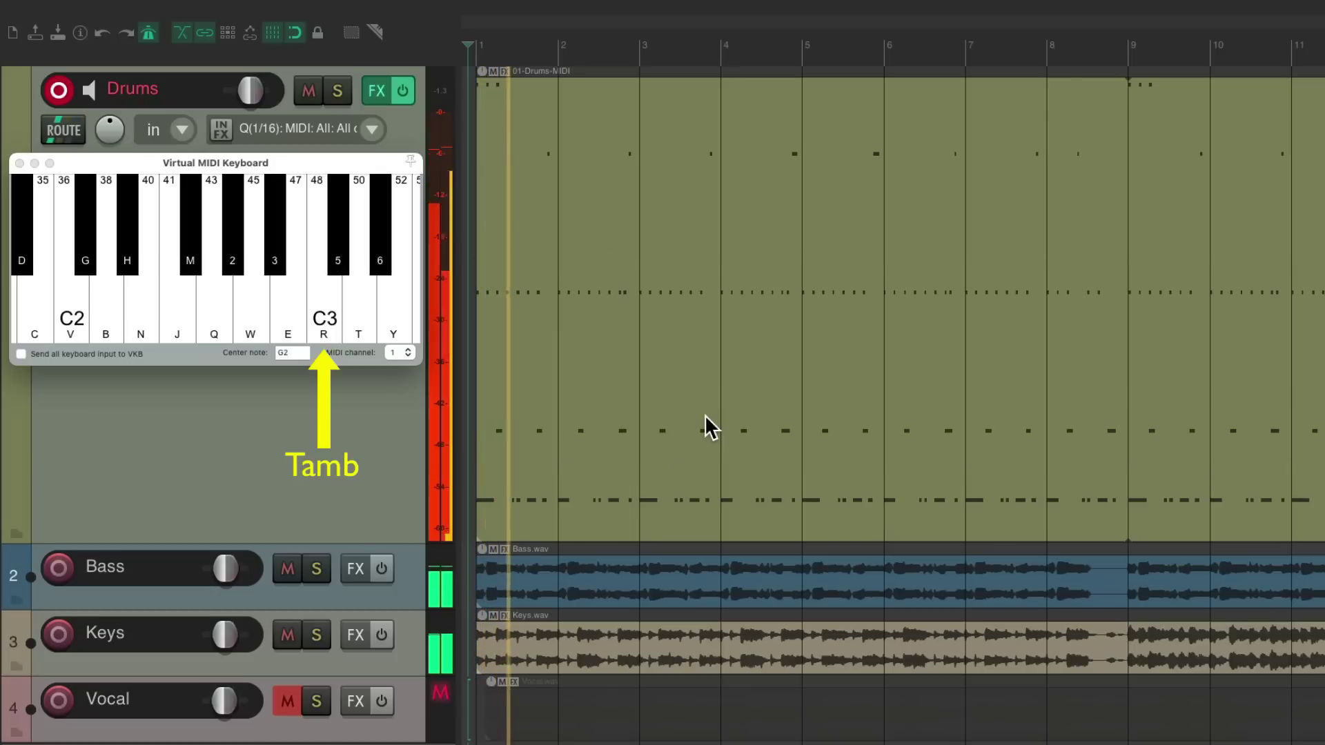
pyautogui.press('r')
pyautogui.press('r')
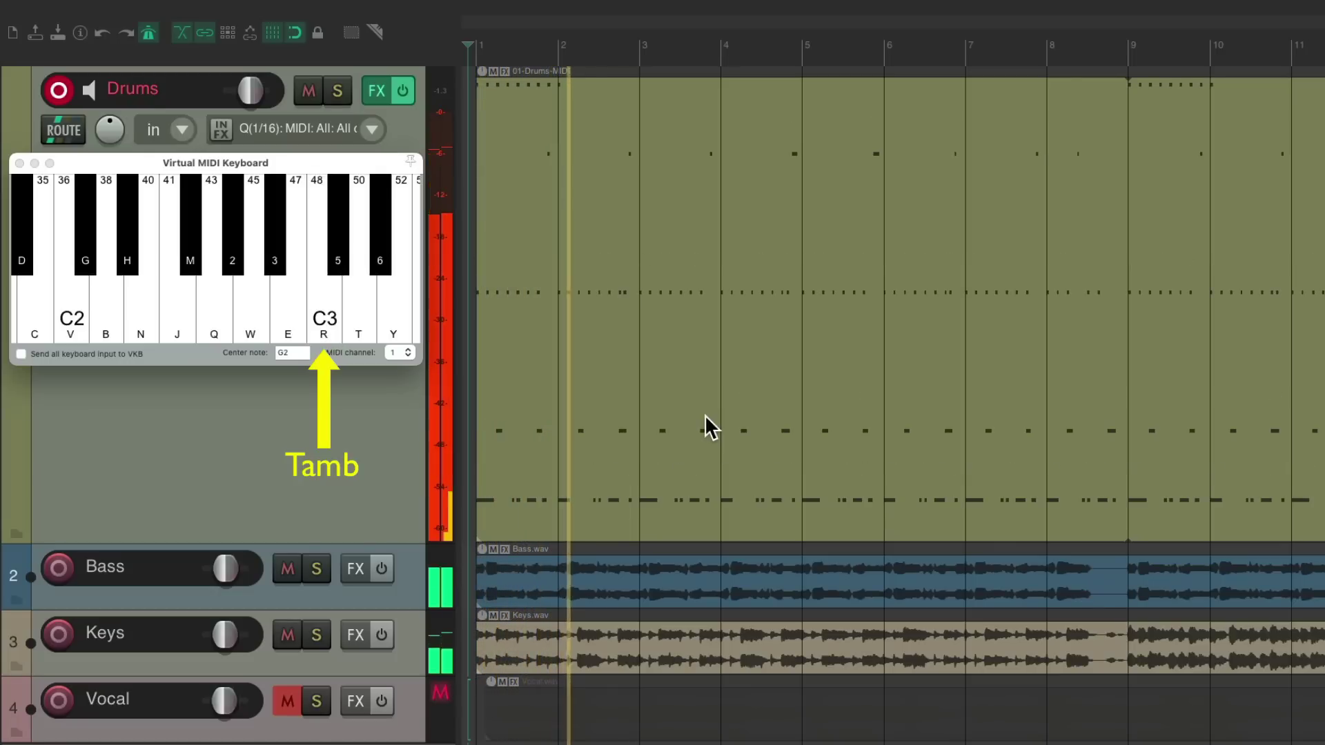
pyautogui.press('r')
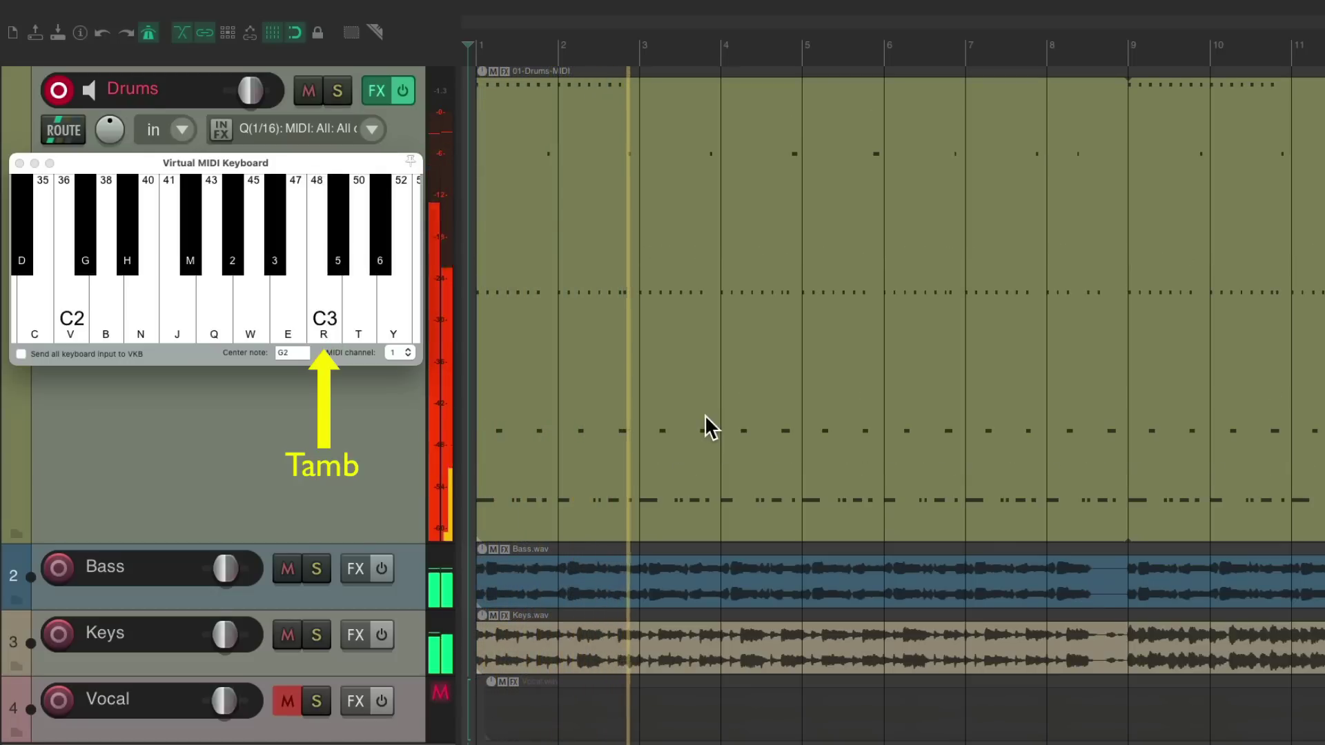
pyautogui.press('r')
pyautogui.press('r')
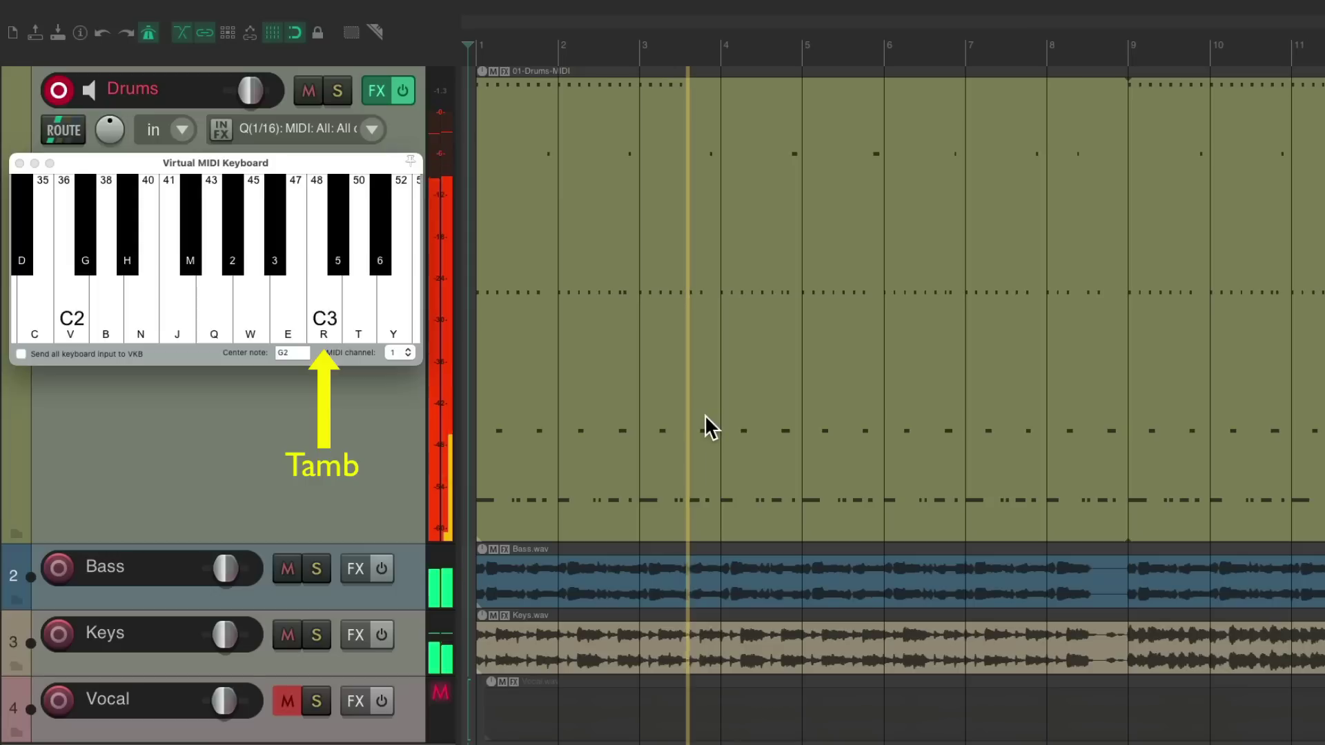
pyautogui.press('r')
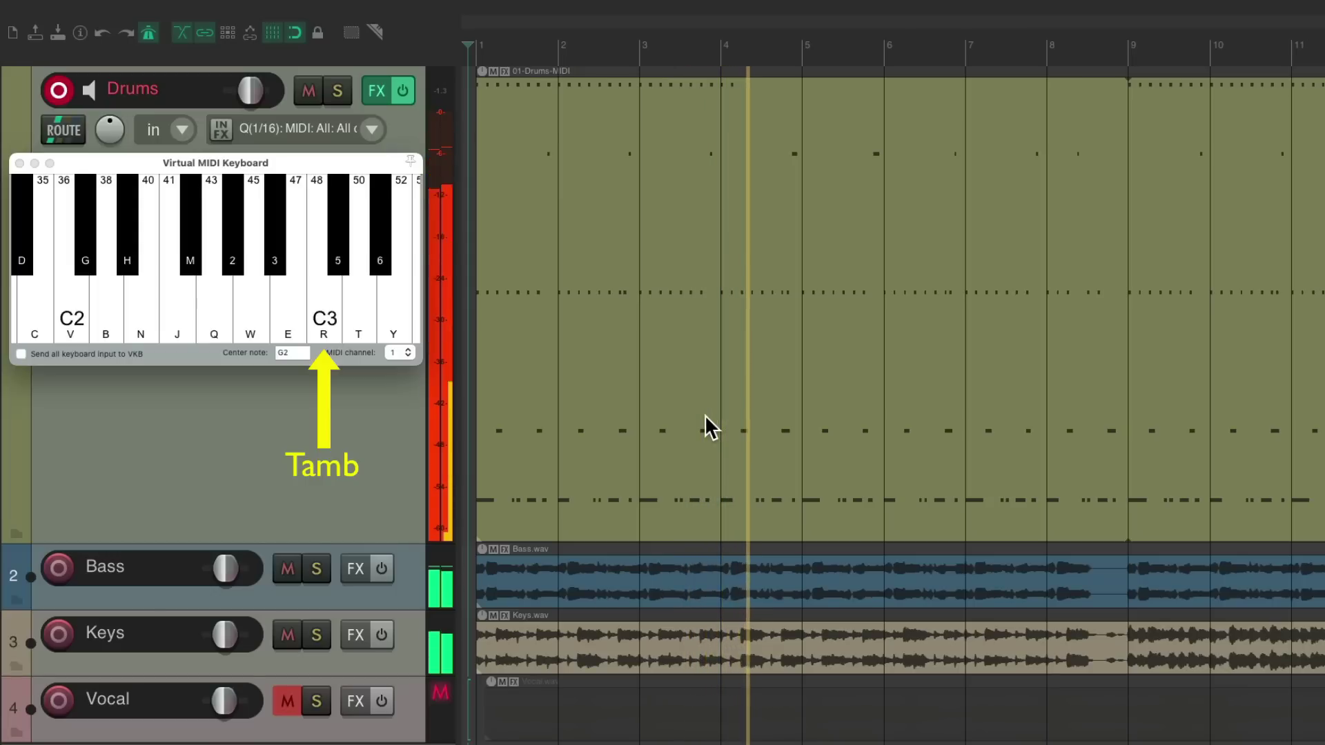
pyautogui.press('r')
pyautogui.press('r')
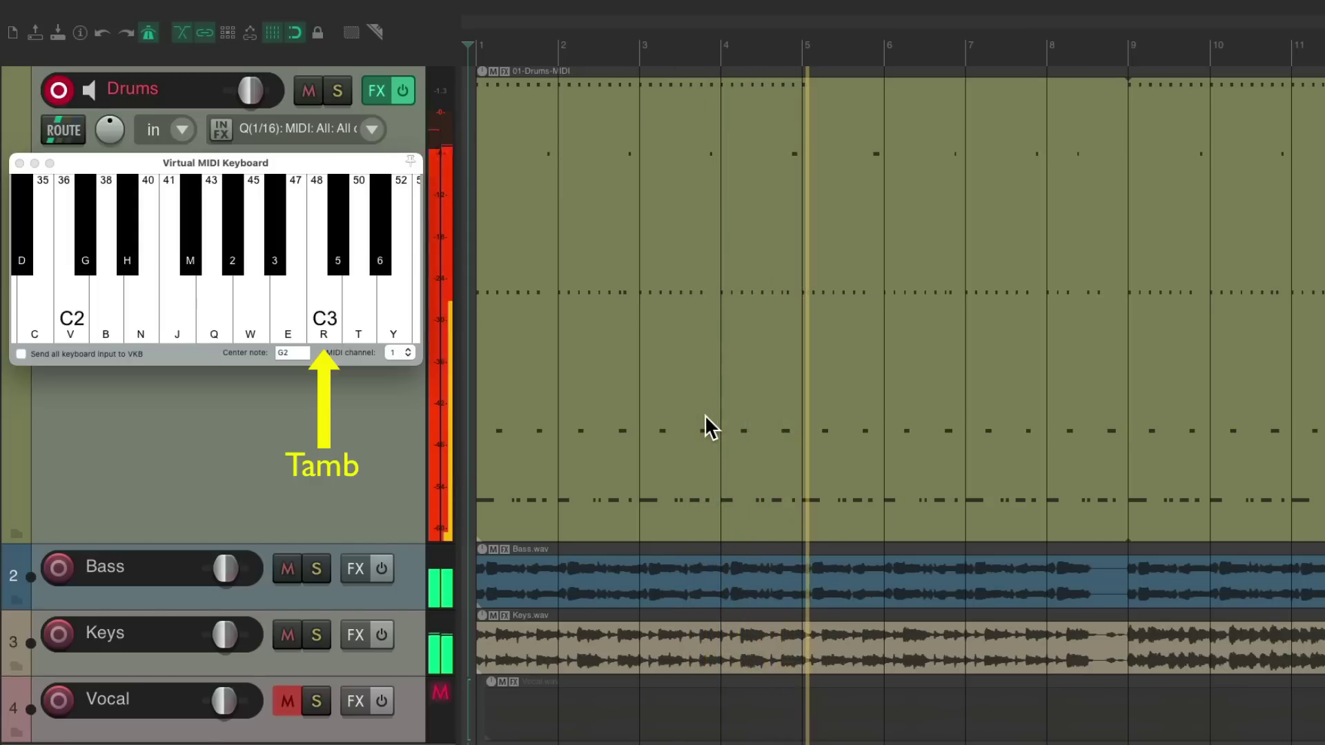
pyautogui.press('r')
pyautogui.press('r')
pyautogui.press('r')
pyautogui.press('r')
pyautogui.press('r')
pyautogui.press('r')
pyautogui.press('r')
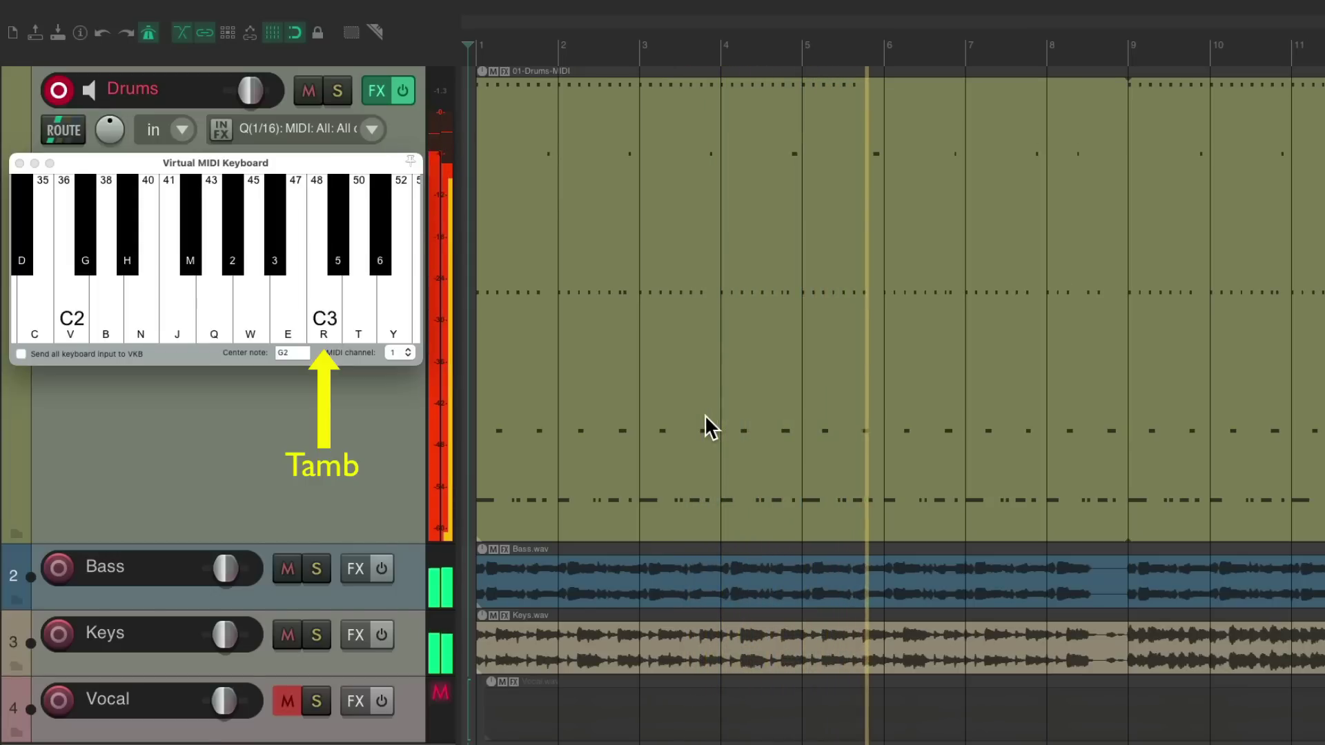
pyautogui.press('r')
pyautogui.press('r')
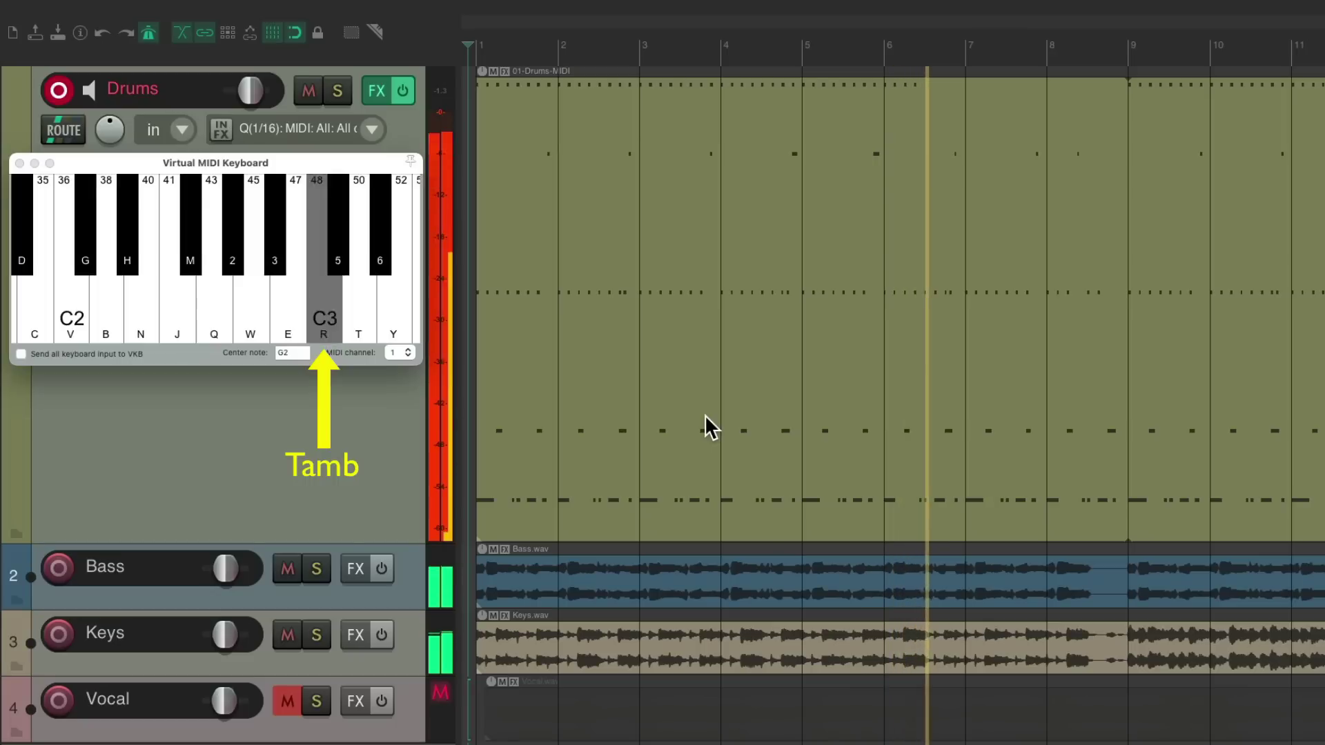
pyautogui.press('r')
pyautogui.press('r')
pyautogui.press('r')
pyautogui.press('r')
pyautogui.press('r')
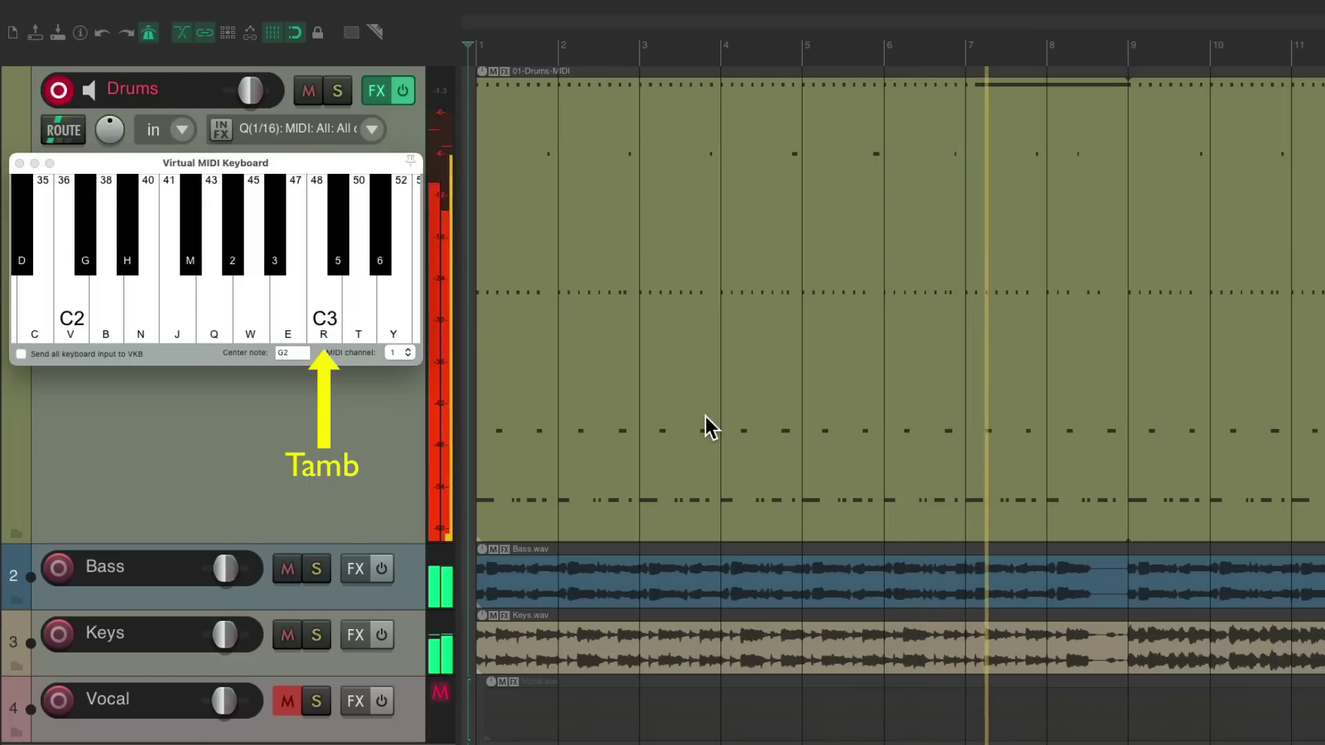
pyautogui.press('r')
pyautogui.press('r')
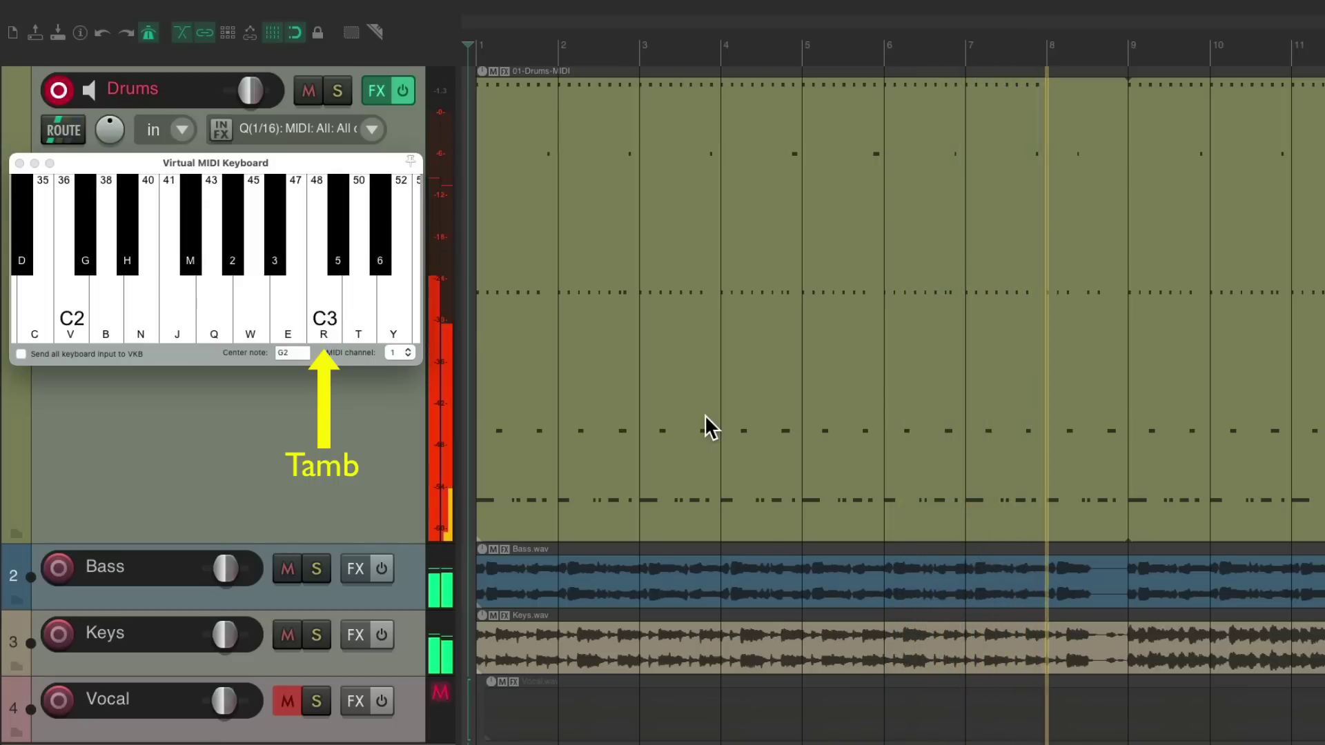
pyautogui.press('r')
pyautogui.press('r')
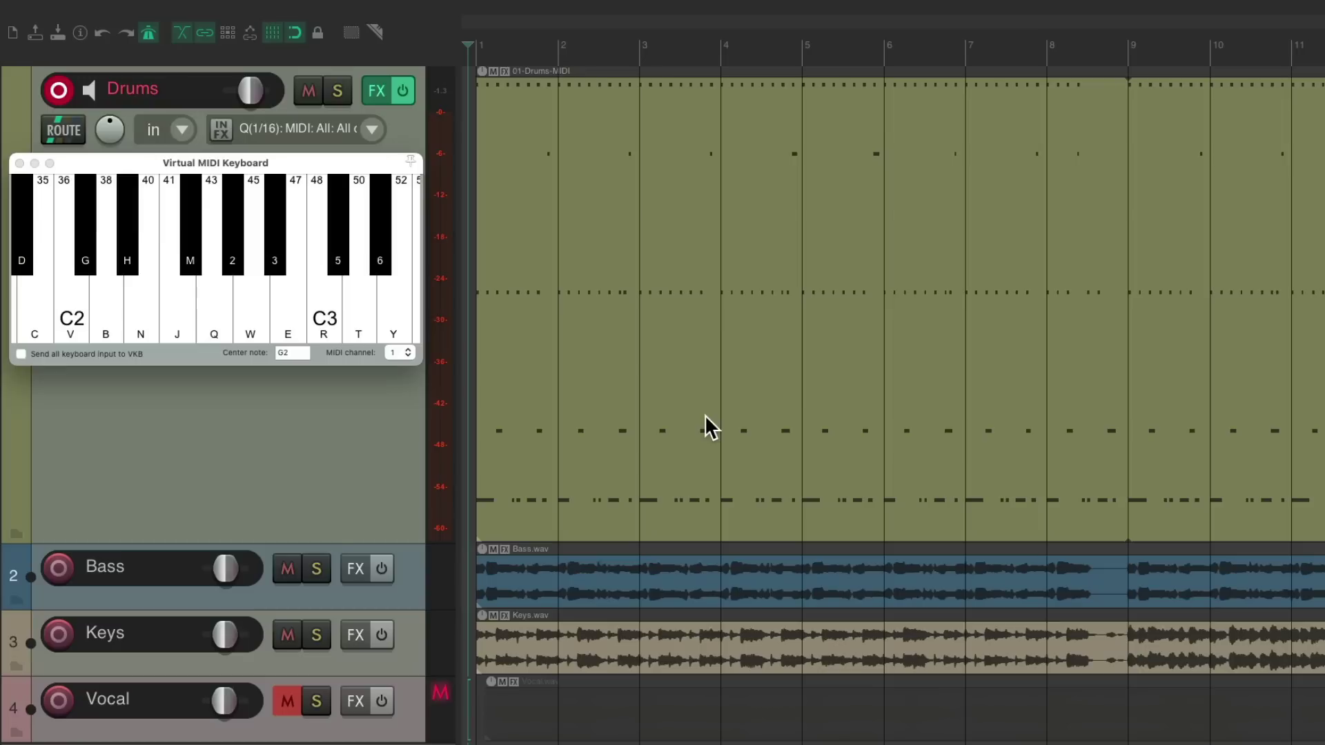
# - Overdub Big Hit (N), Finger Cymbal (T) and Splash (Y) accents through bar 10, then stop
pyautogui.press('space')
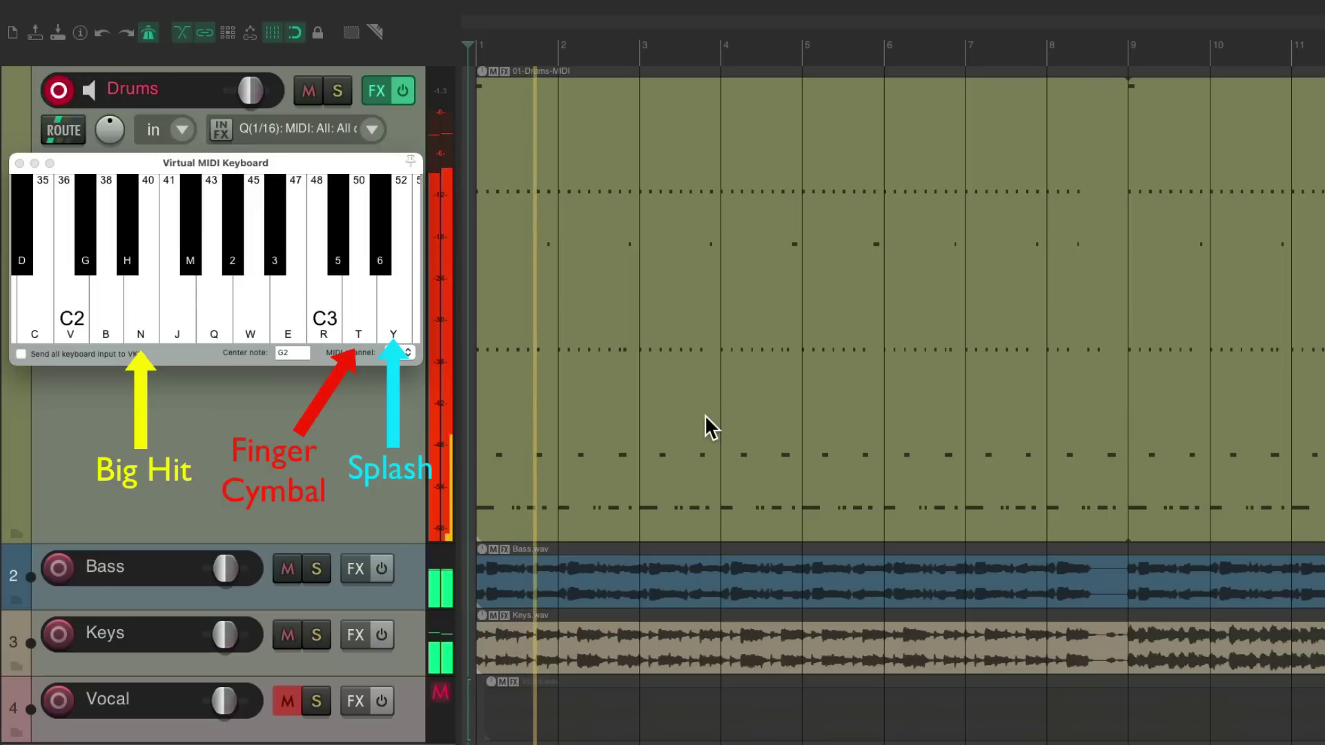
pyautogui.press('n')
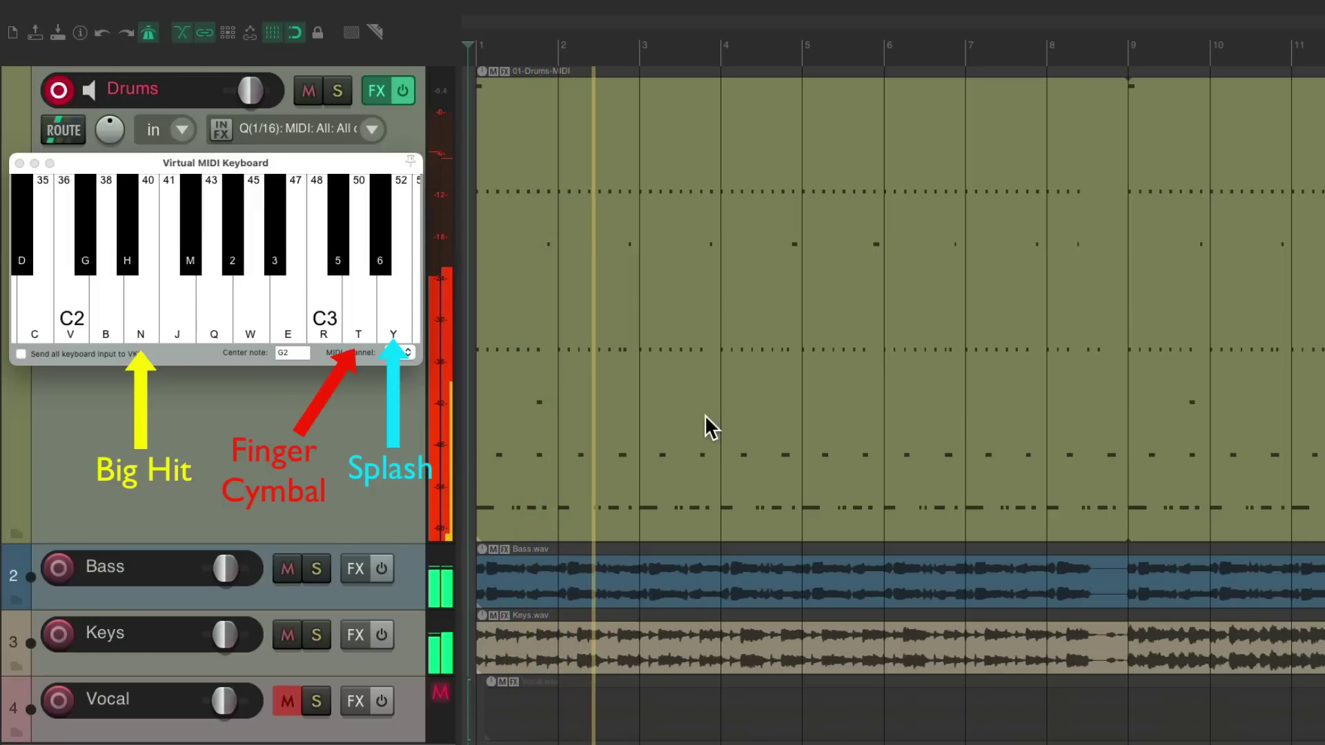
pyautogui.press('n')
pyautogui.press('t')
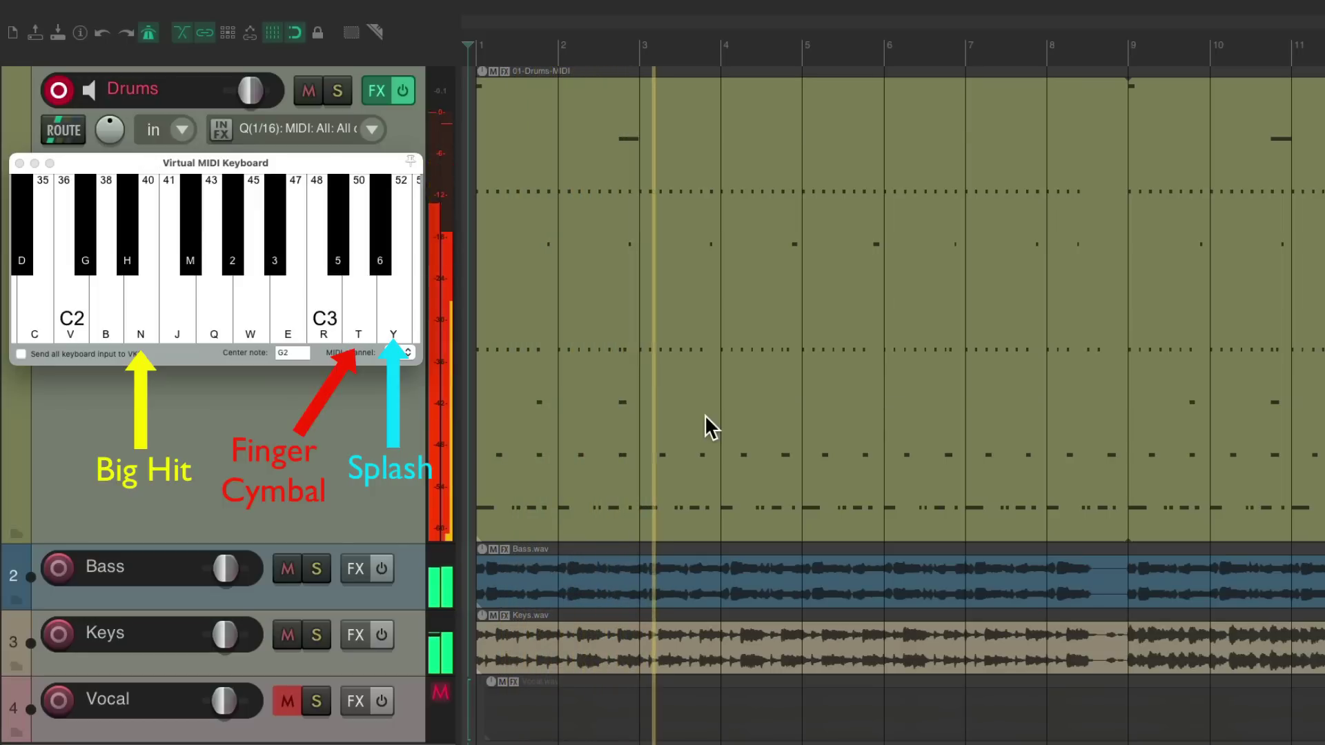
pyautogui.press('n')
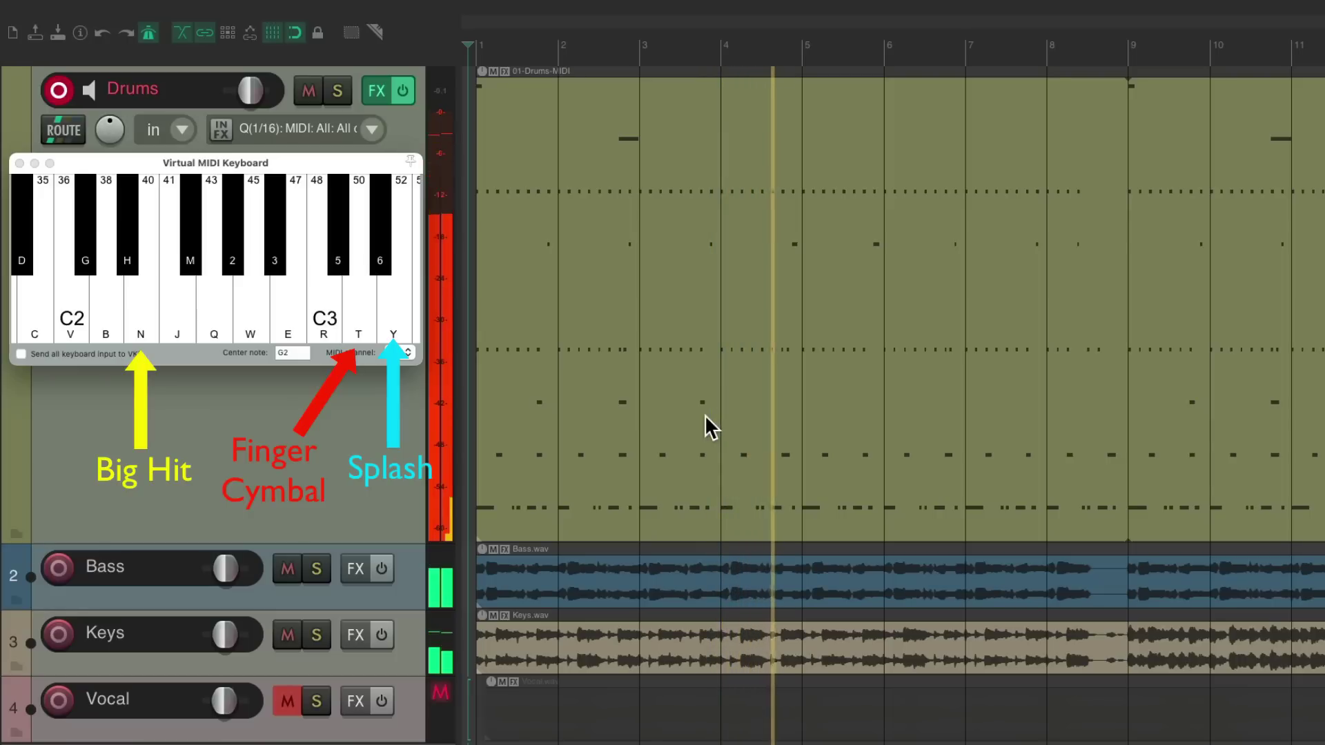
pyautogui.press('n')
pyautogui.press('t')
pyautogui.press('y')
pyautogui.press('y')
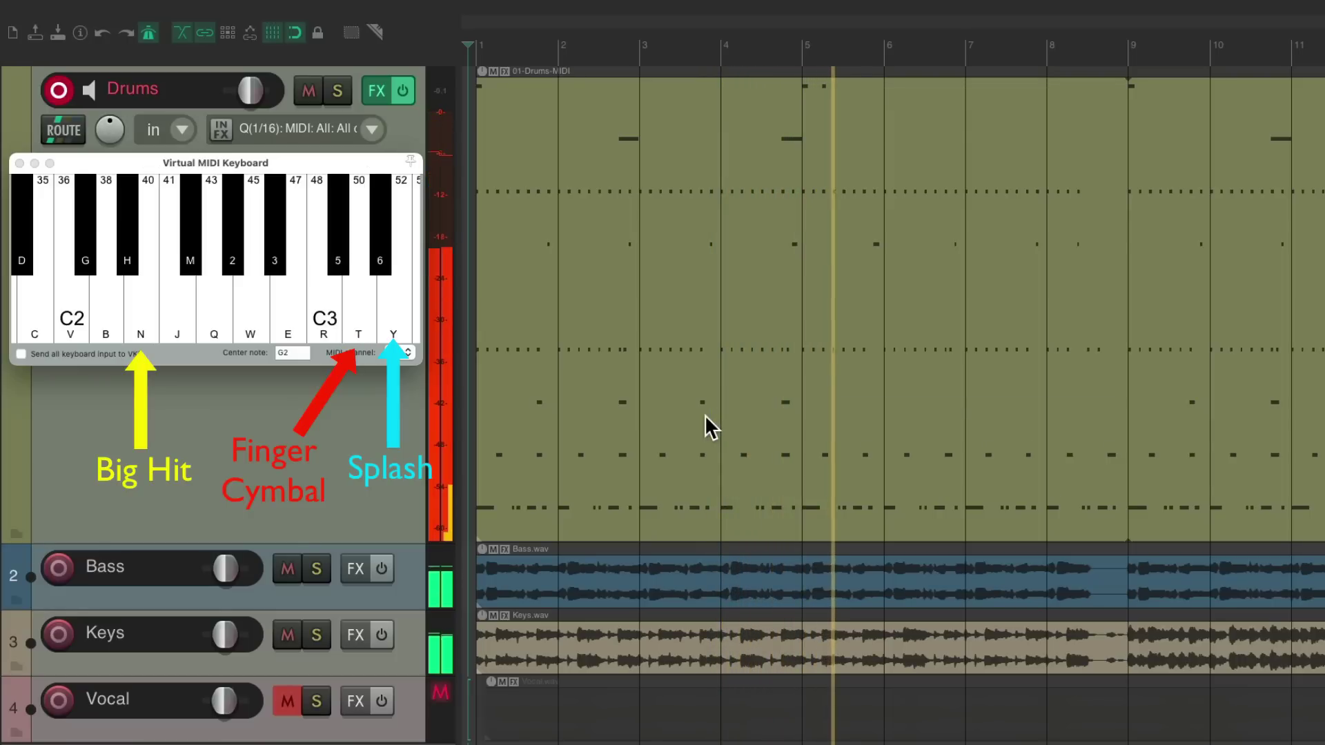
pyautogui.press('n')
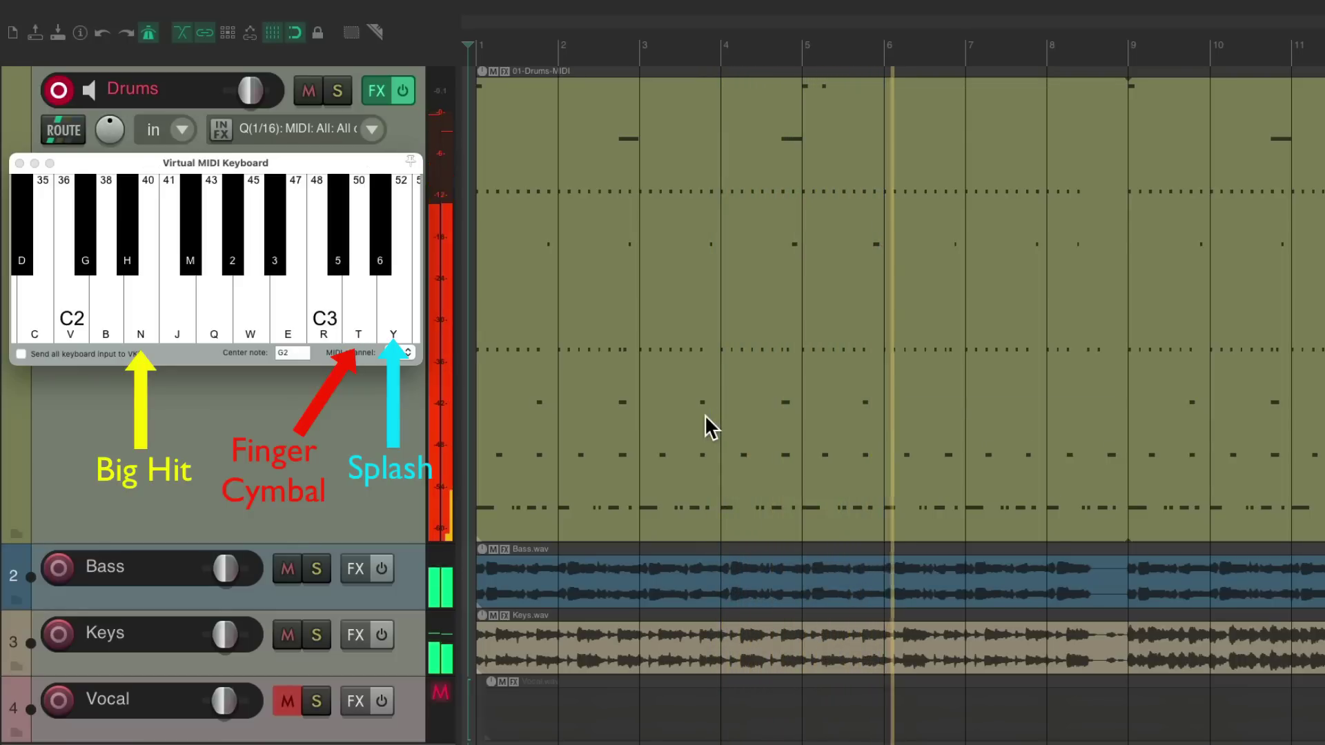
pyautogui.press('n')
pyautogui.press('t')
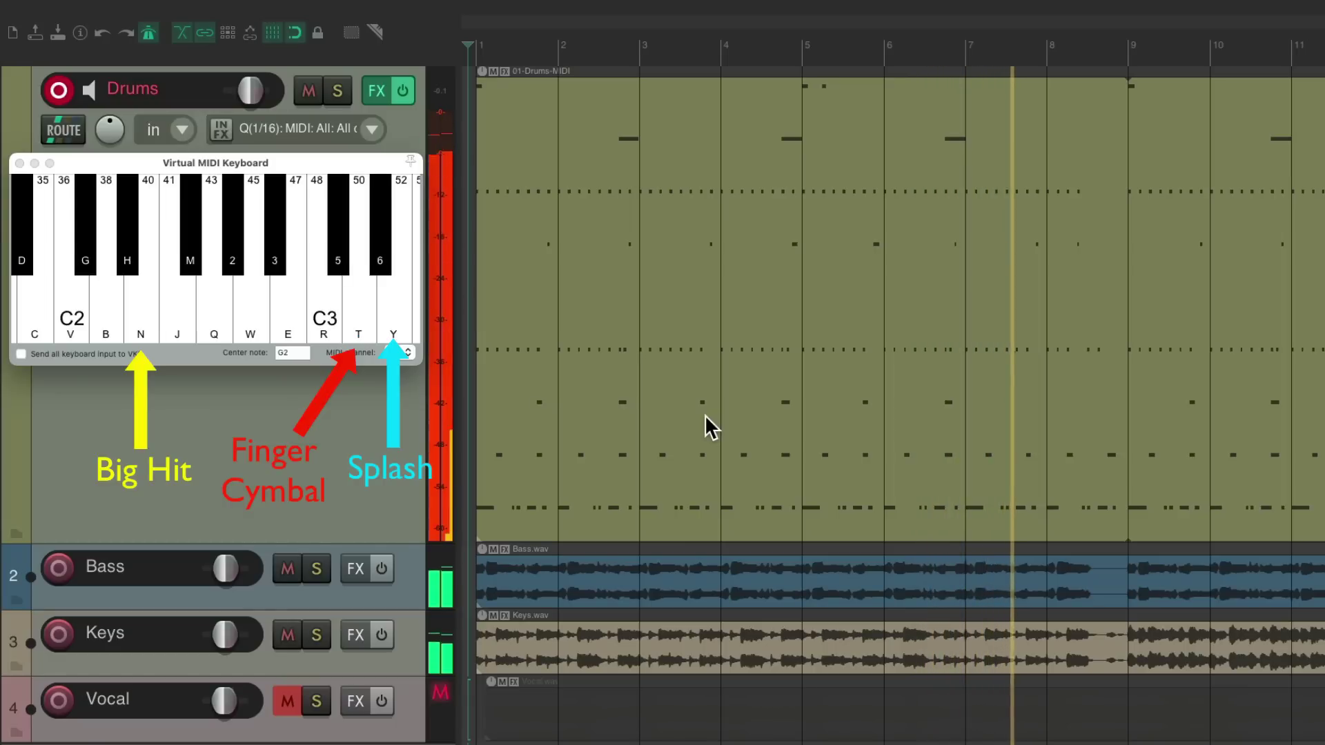
pyautogui.press('n')
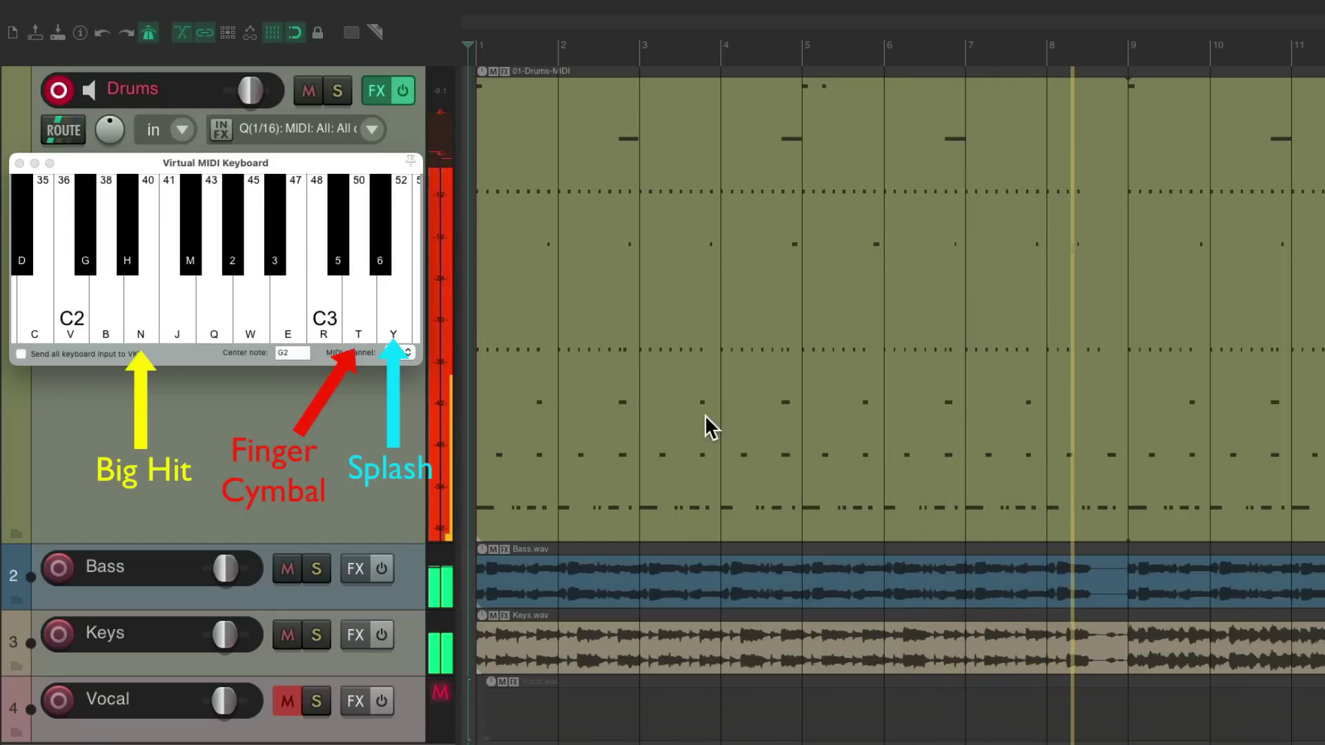
pyautogui.press('n')
pyautogui.press('t')
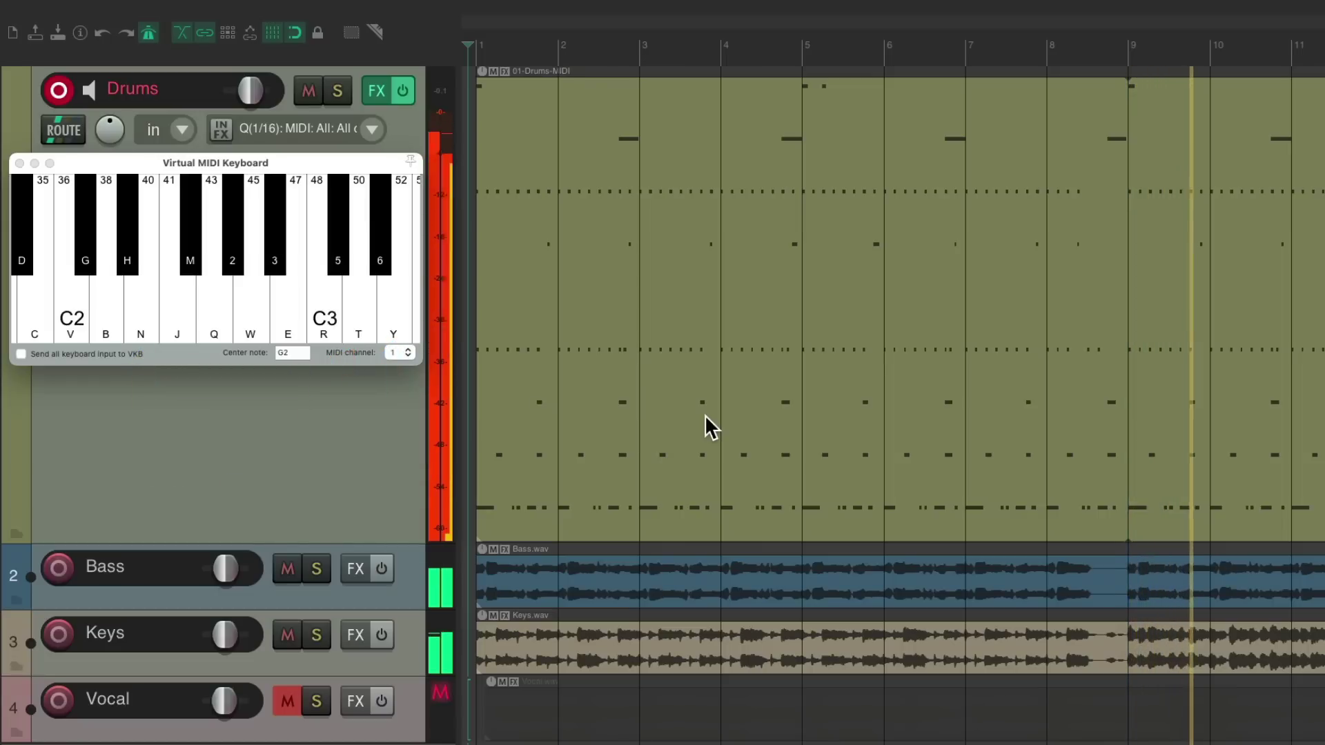
pyautogui.press('space')
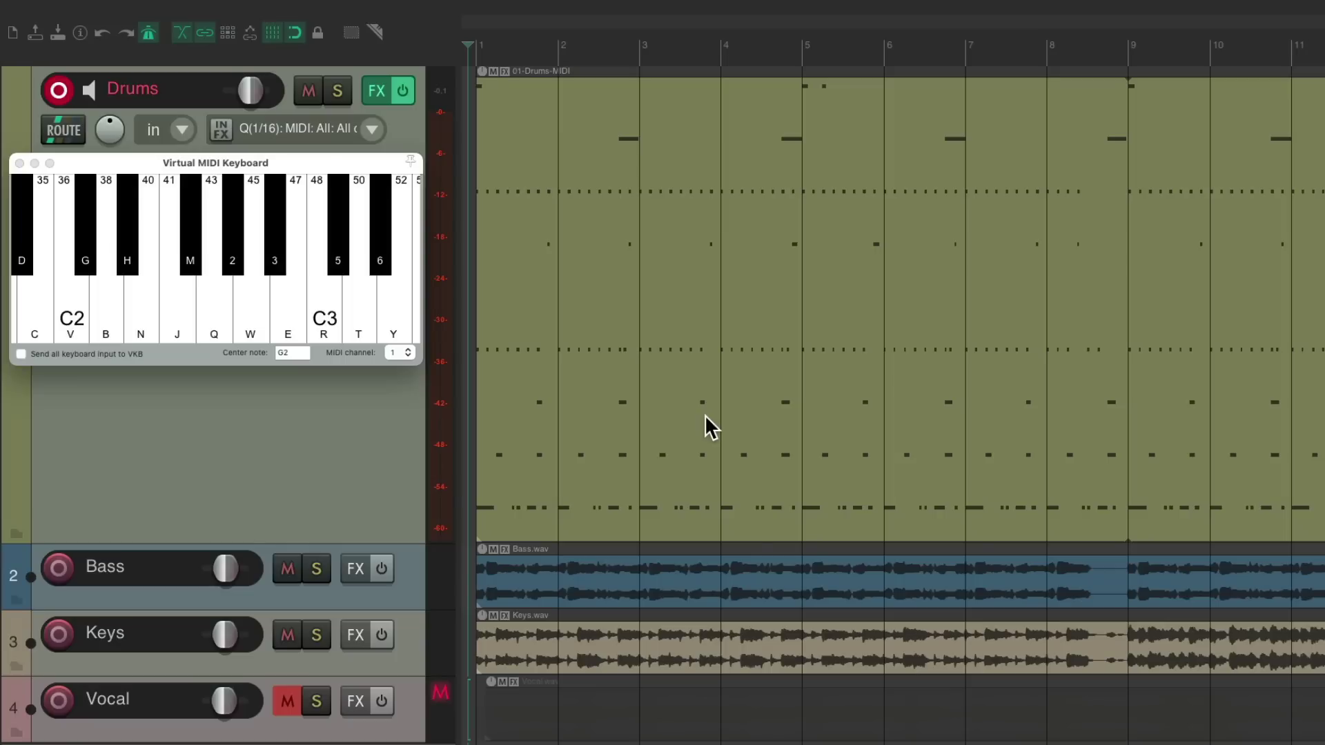
# - Unmute the Vocal track and listen to the full mix with drums, bass and keys, then stop
pyautogui.click(285, 703)
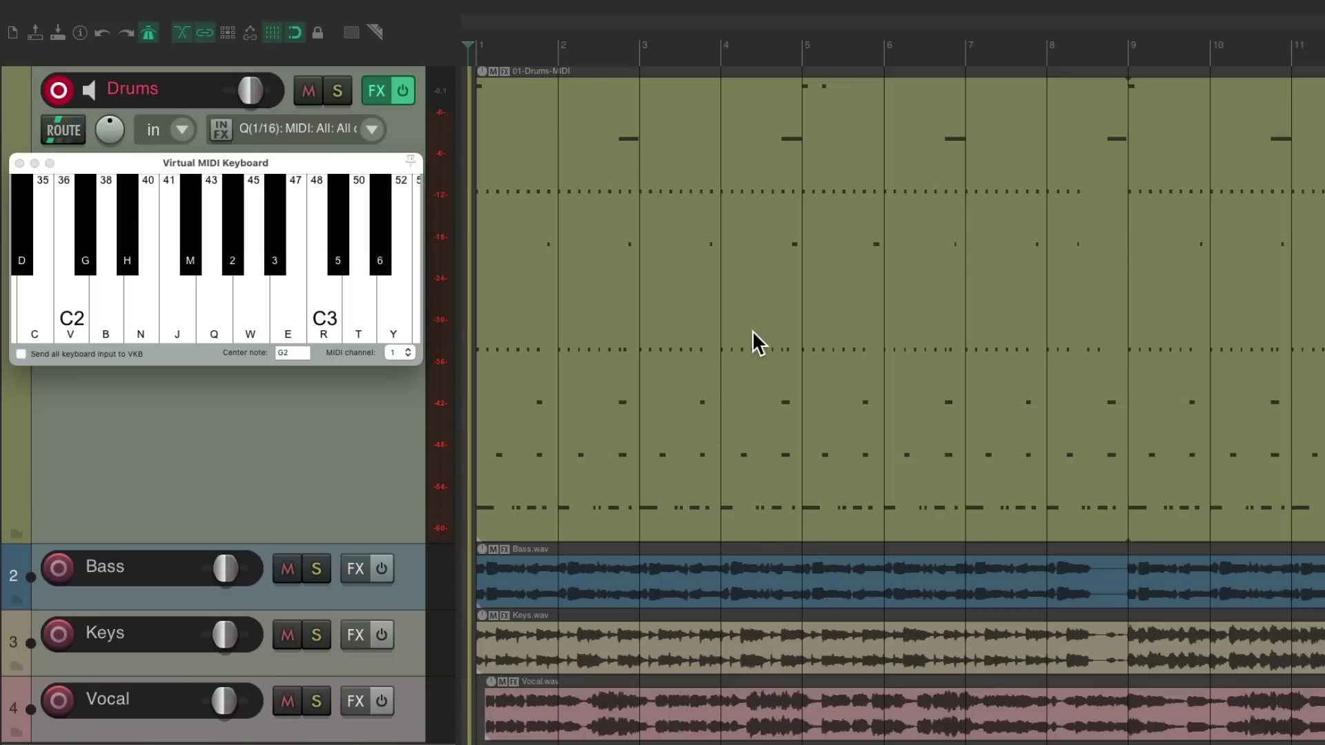
pyautogui.press('space')
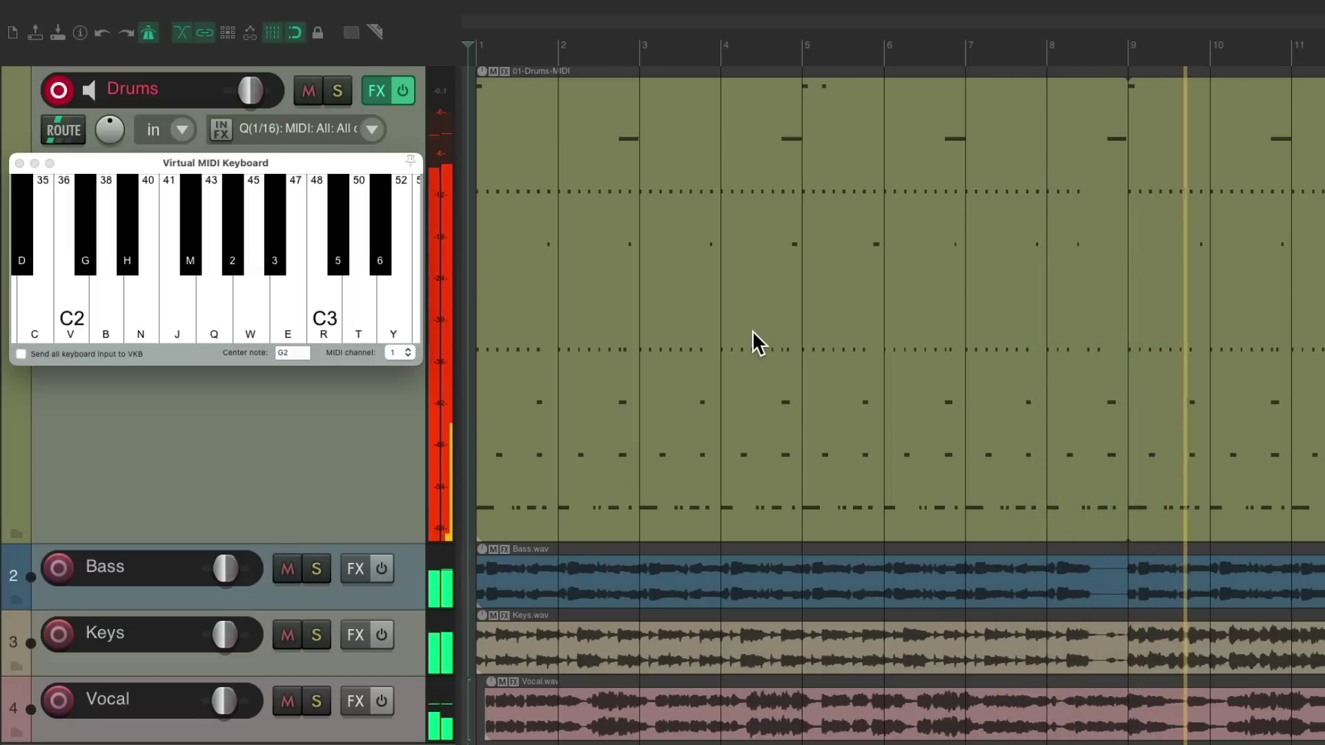
pyautogui.hscroll(3, 819, 349)
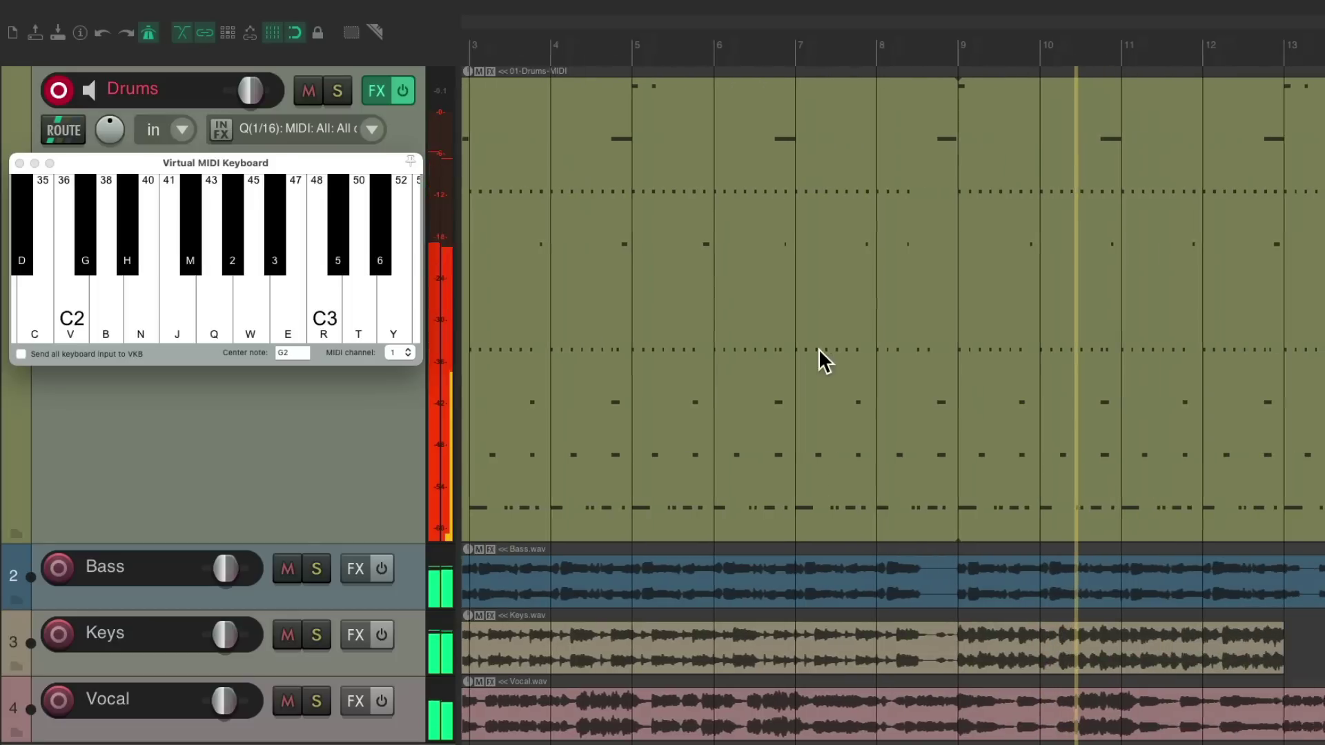
pyautogui.hscroll(9, 818, 350)
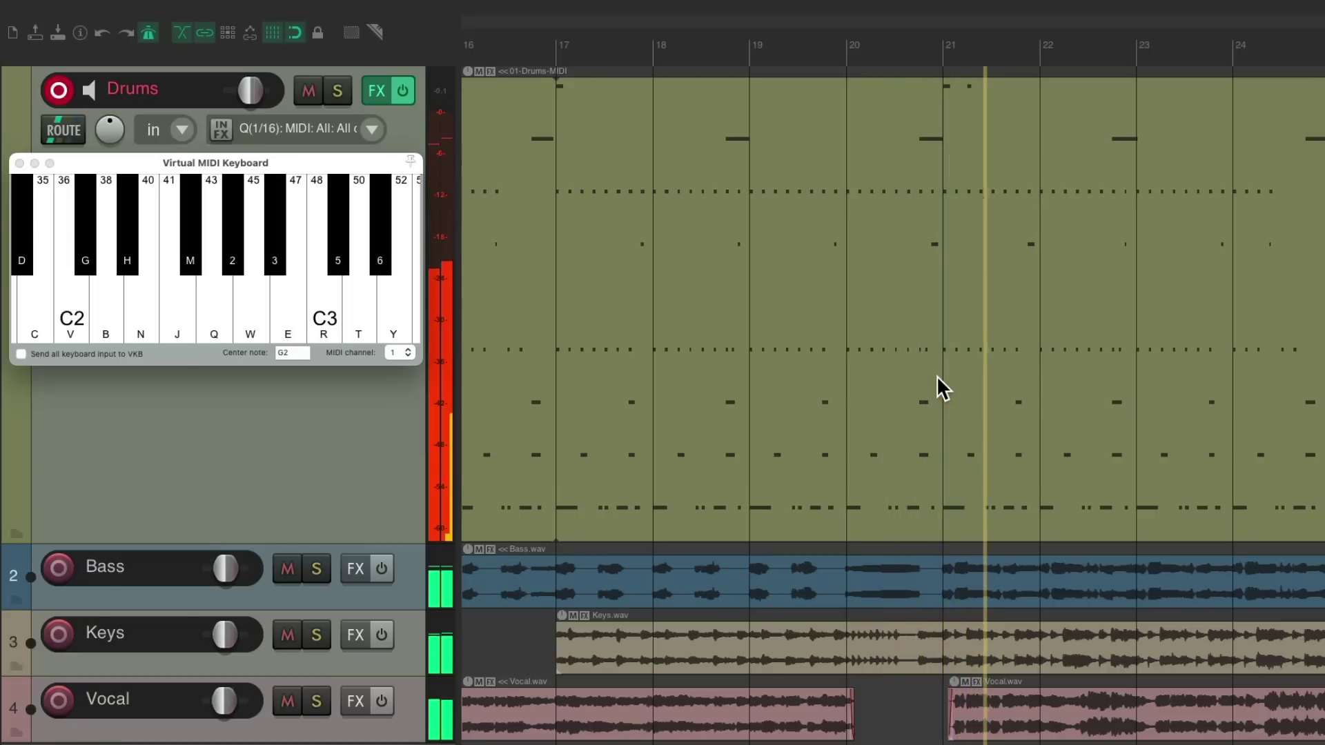
pyautogui.scroll(1, 937, 375)
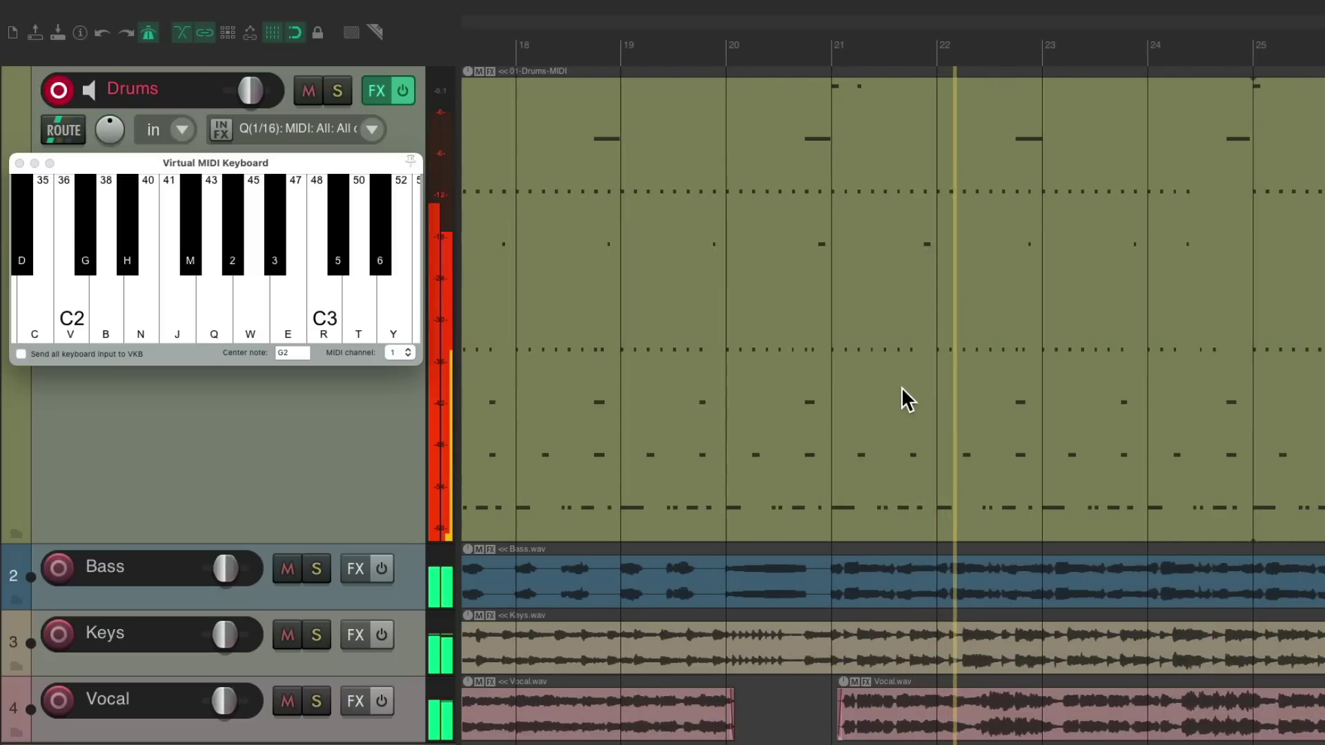
pyautogui.press('space')
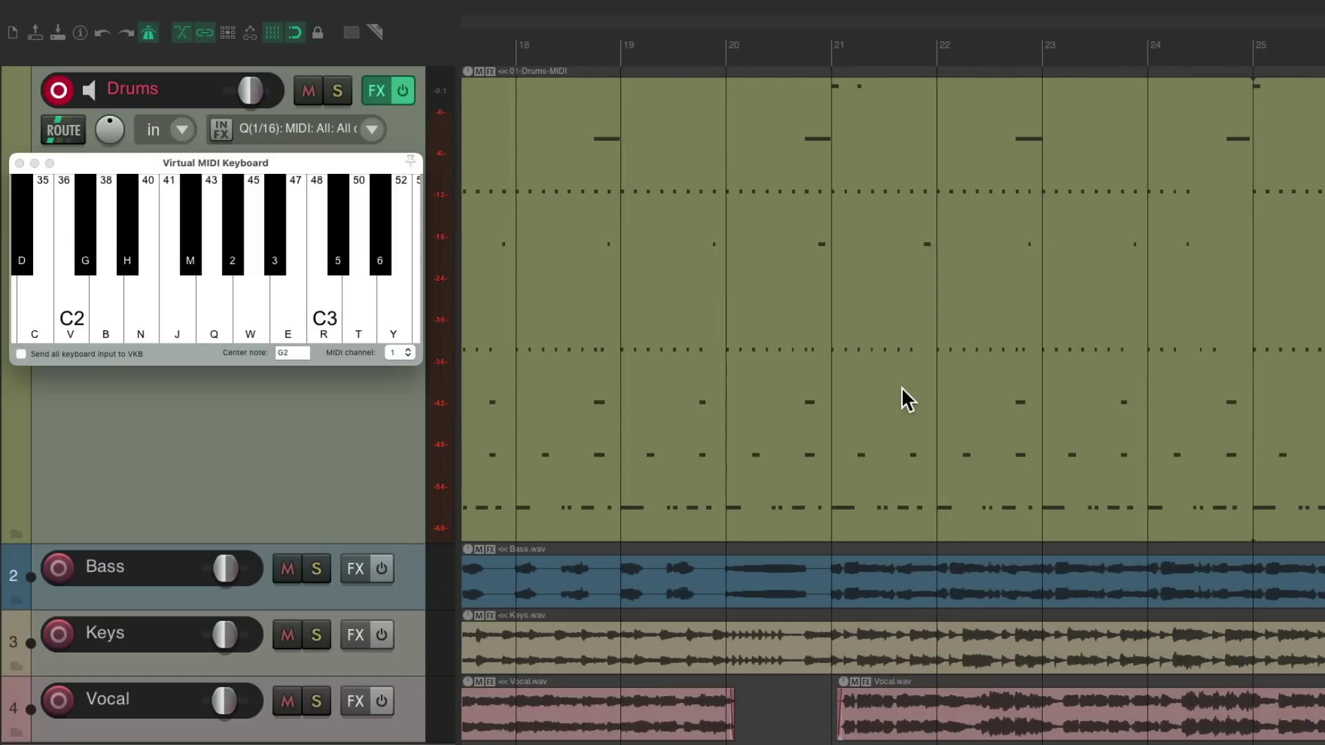
pyautogui.scroll(-2, 901, 387)
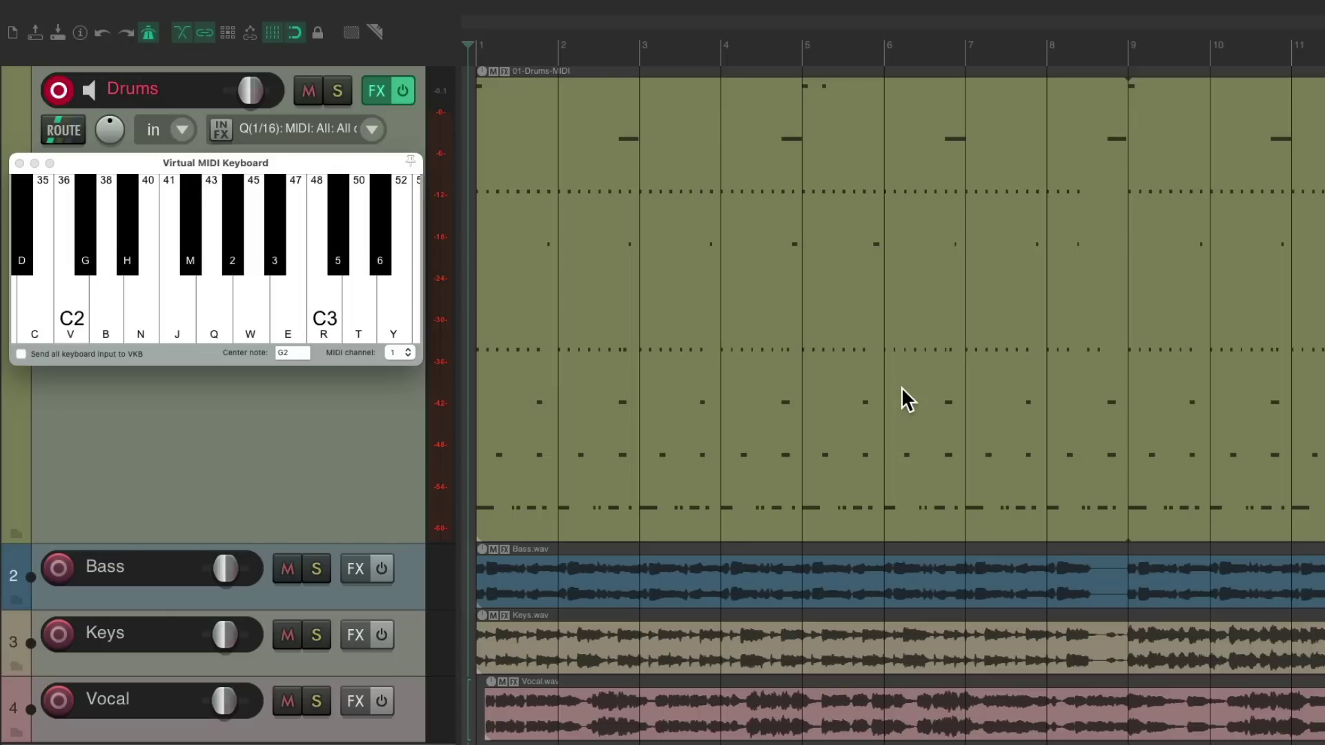
# - In the MIDI editor, select each drum lane: Kick, Snare, Big Hit, Hi Hat, Tamb, Finger Cymbal, Splash
pyautogui.doubleClick(605, 170)
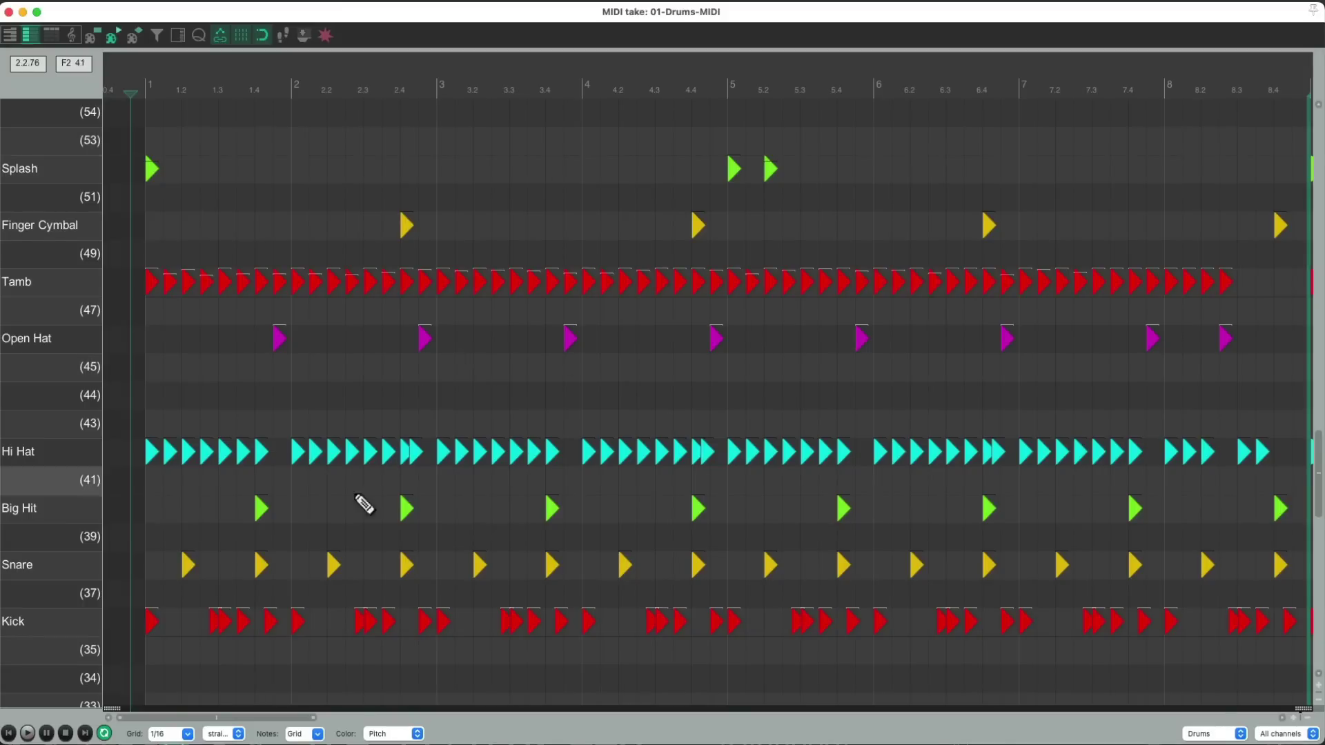
pyautogui.click(73, 631)
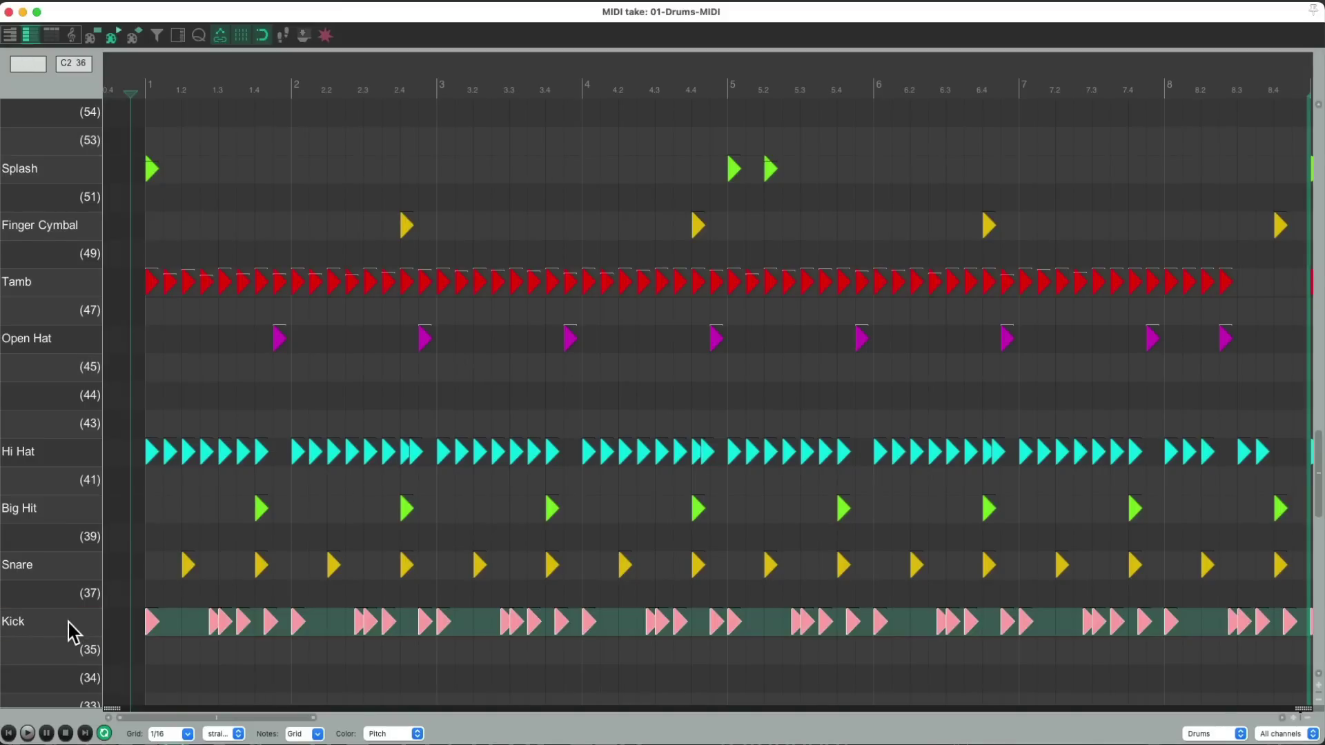
pyautogui.click(68, 564)
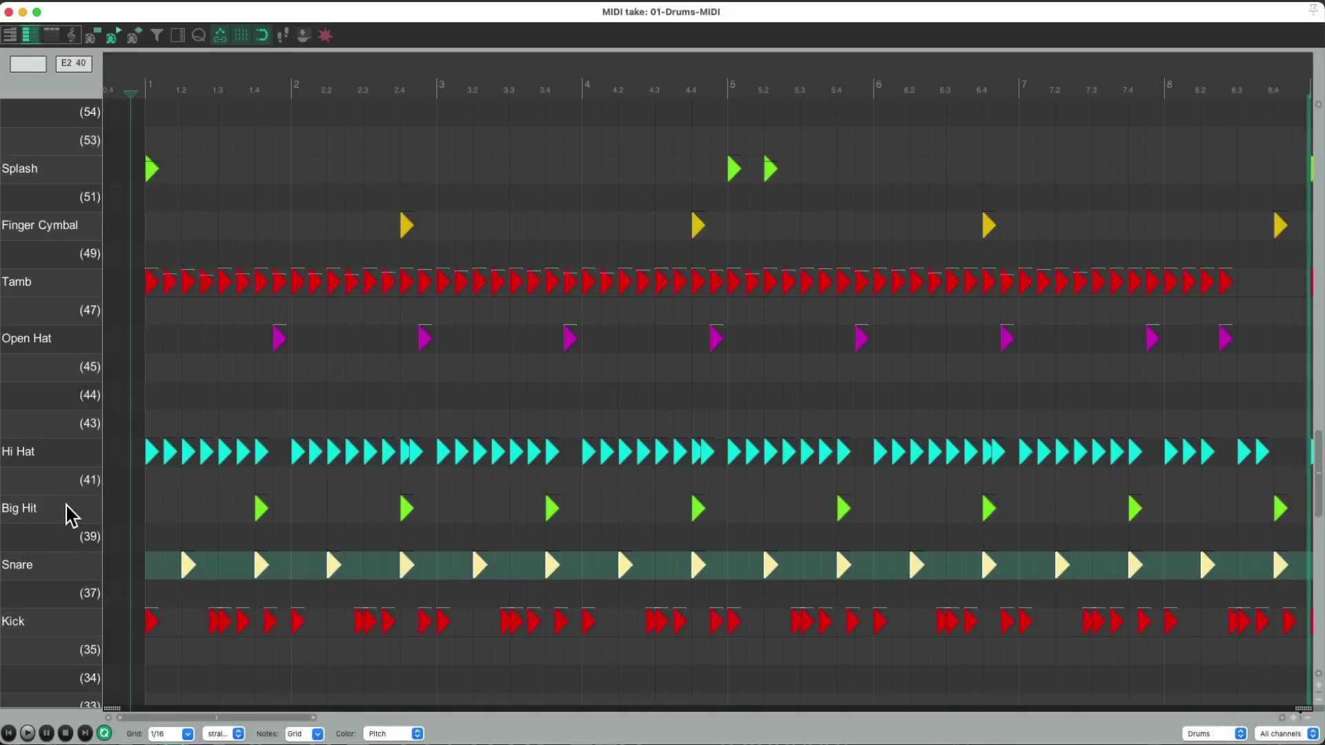
pyautogui.click(69, 512)
pyautogui.click(67, 466)
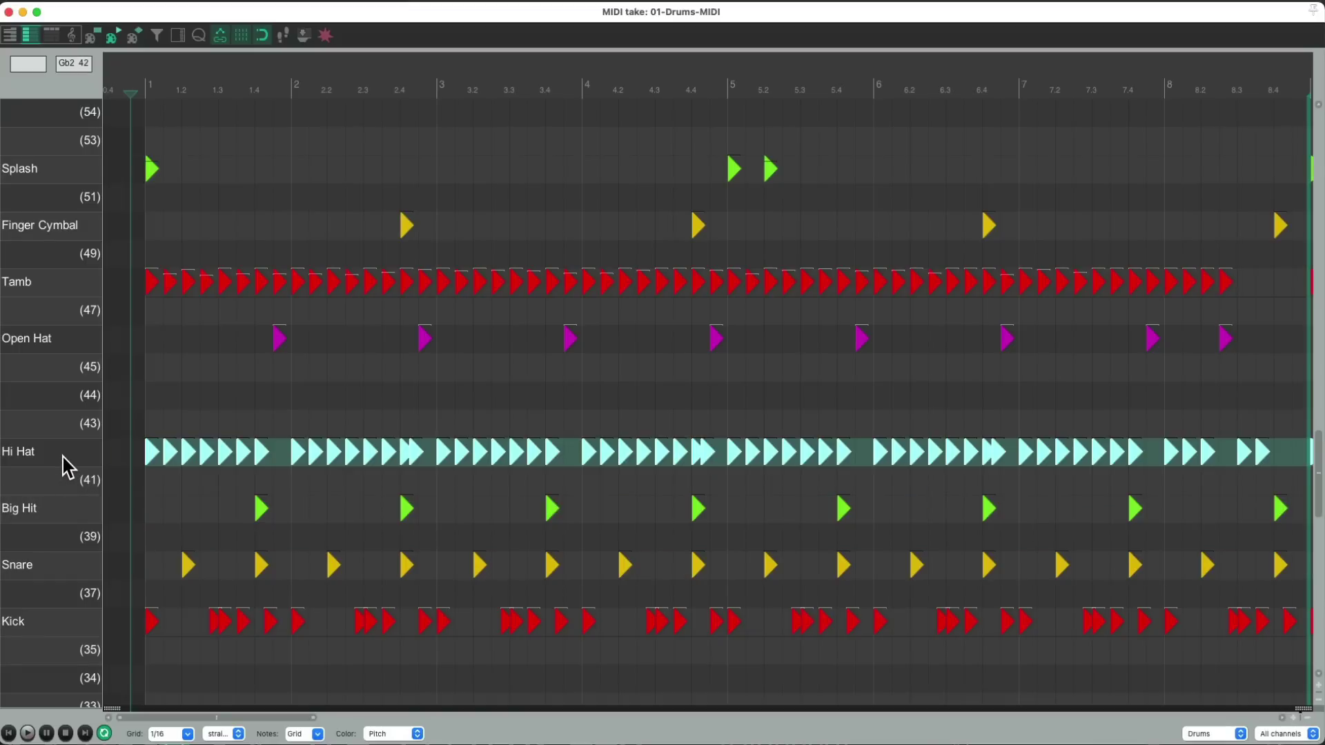
pyautogui.click(55, 285)
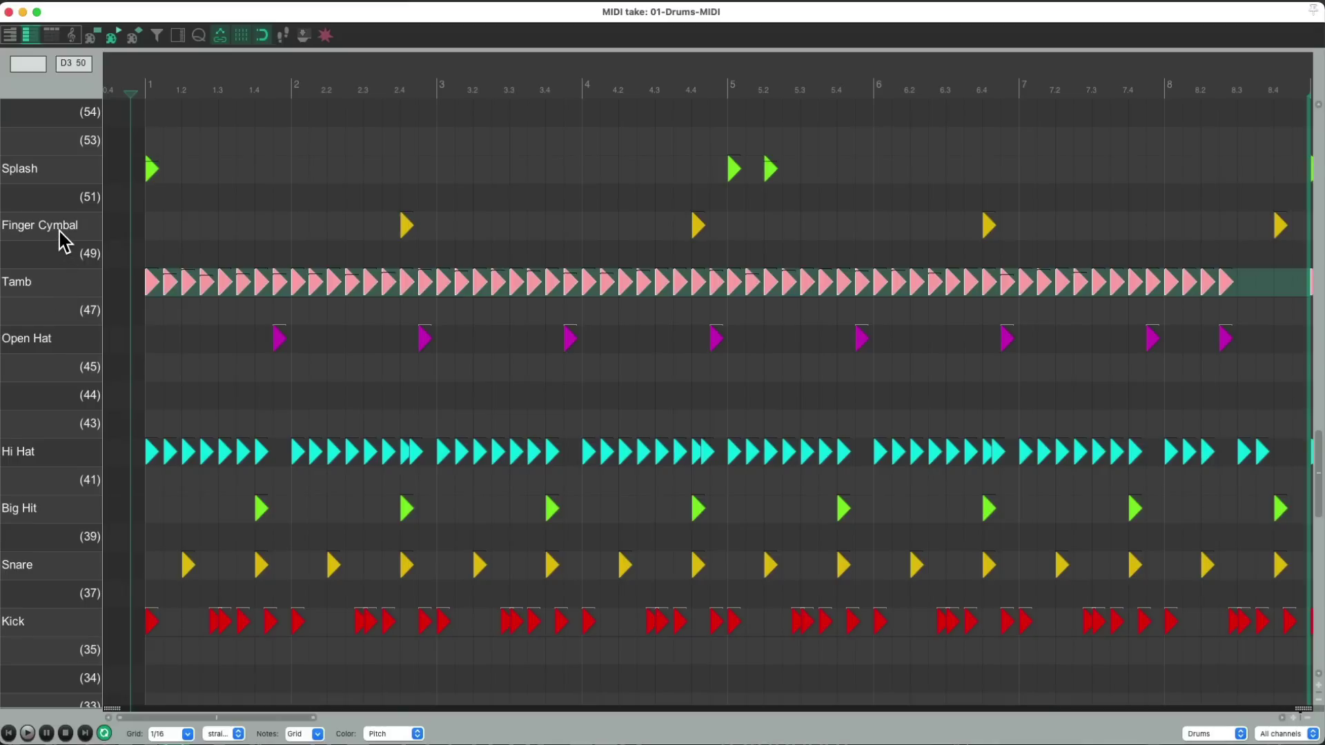
pyautogui.click(60, 232)
pyautogui.click(57, 177)
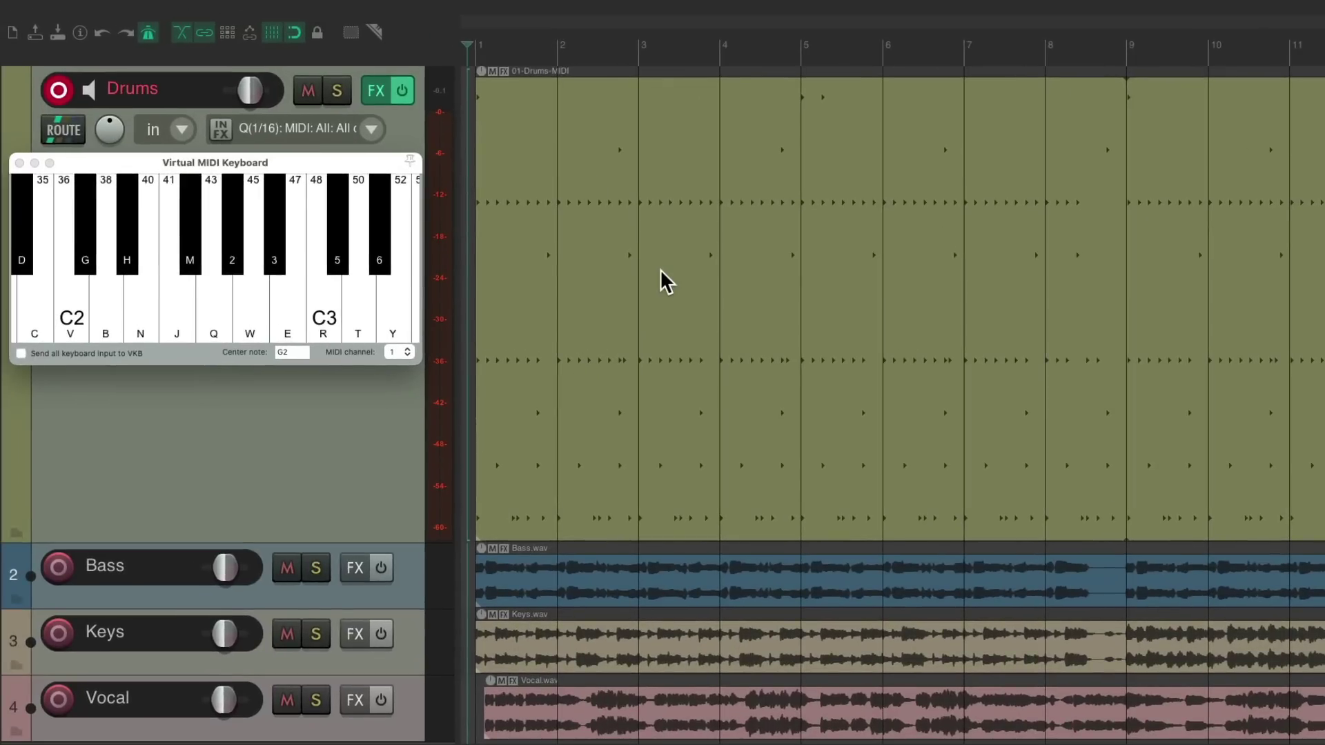
# - Save all of the Drums track's effects as an FX chain named 'Drum Kit'
pyautogui.click(373, 93)
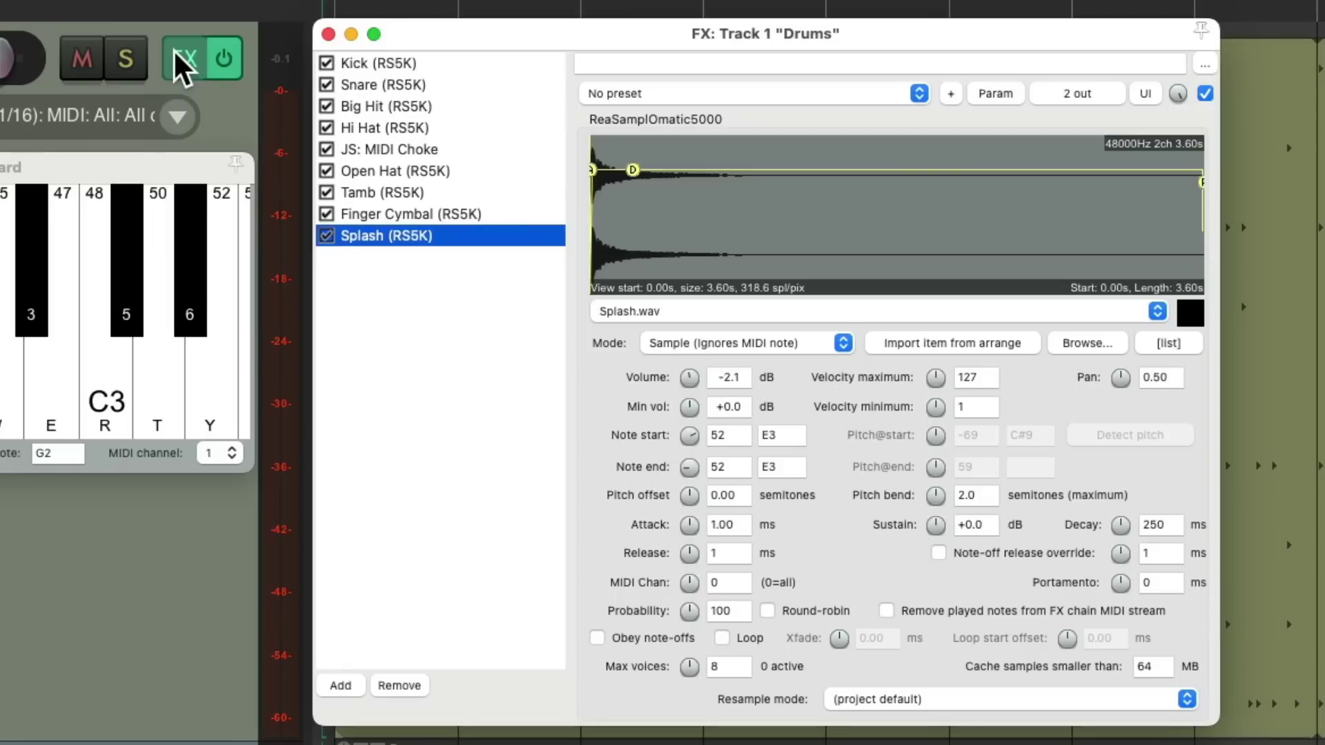
pyautogui.click(542, 370)
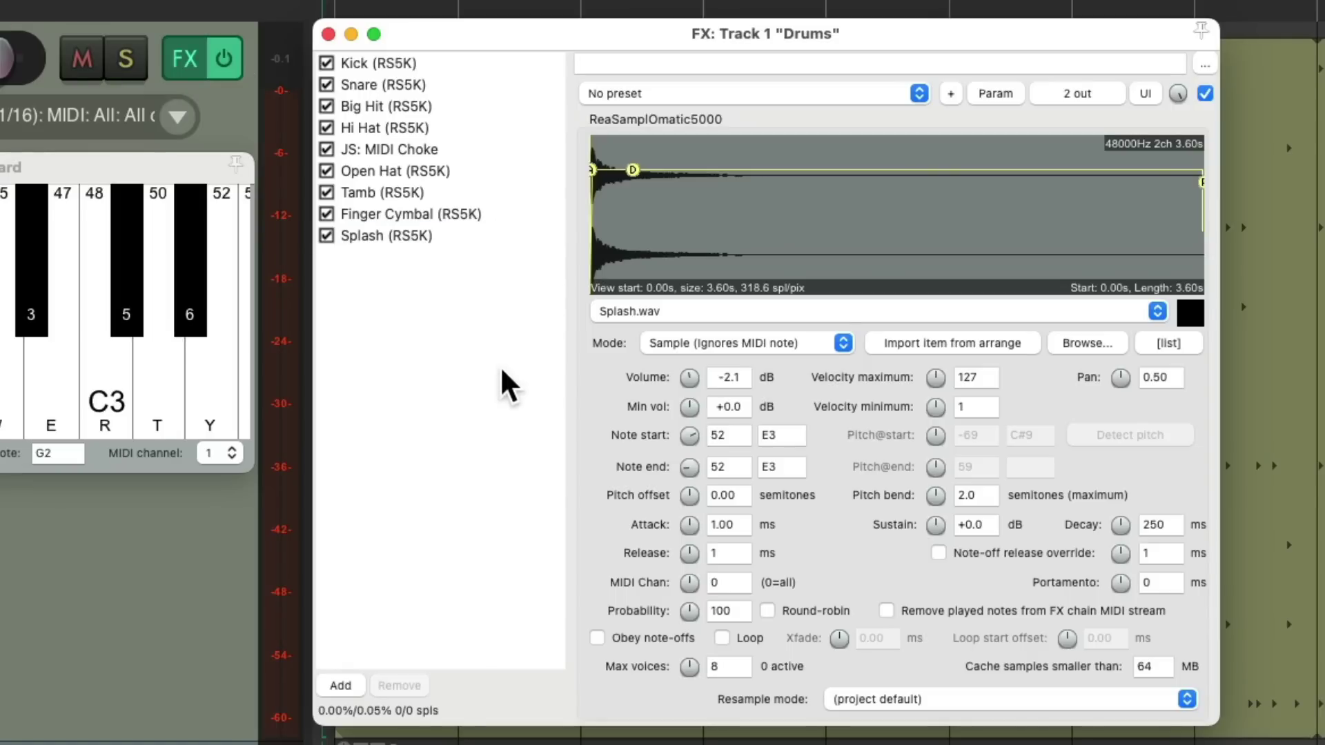
pyautogui.rightClick(440, 283)
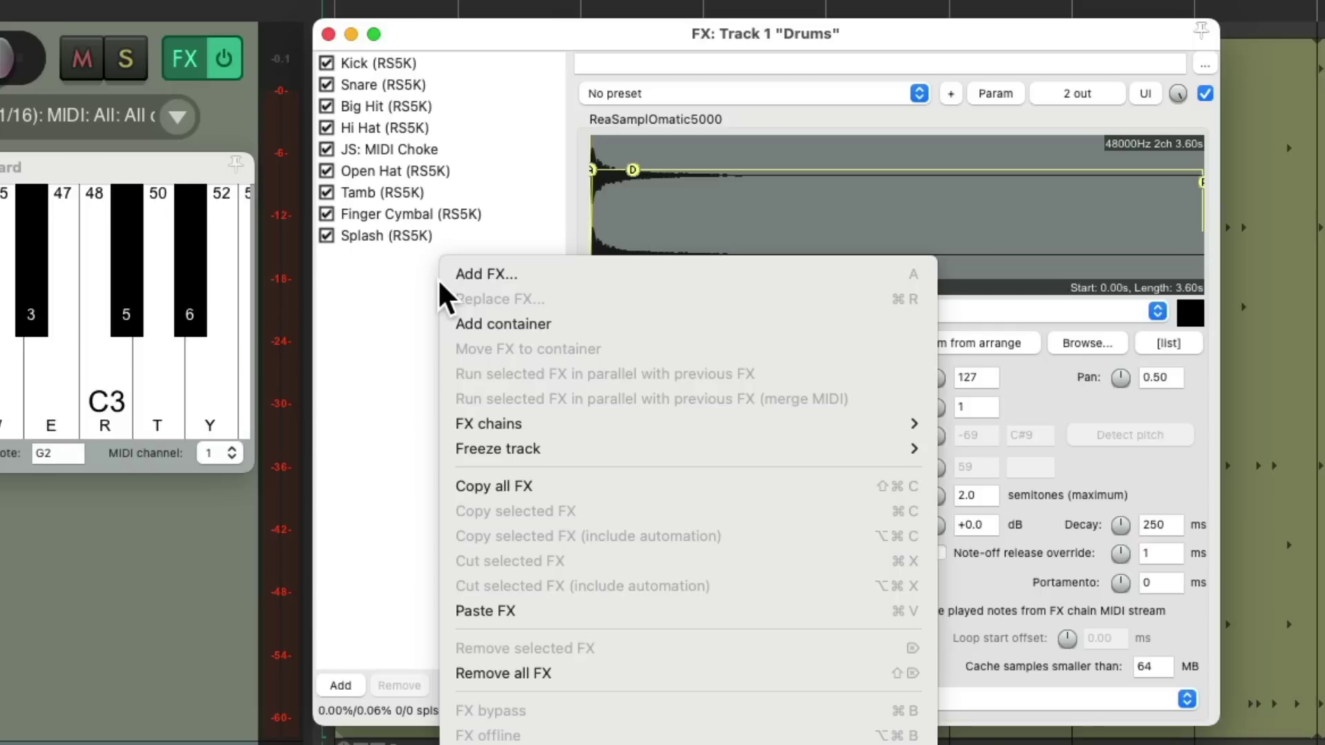
pyautogui.moveTo(457, 424)
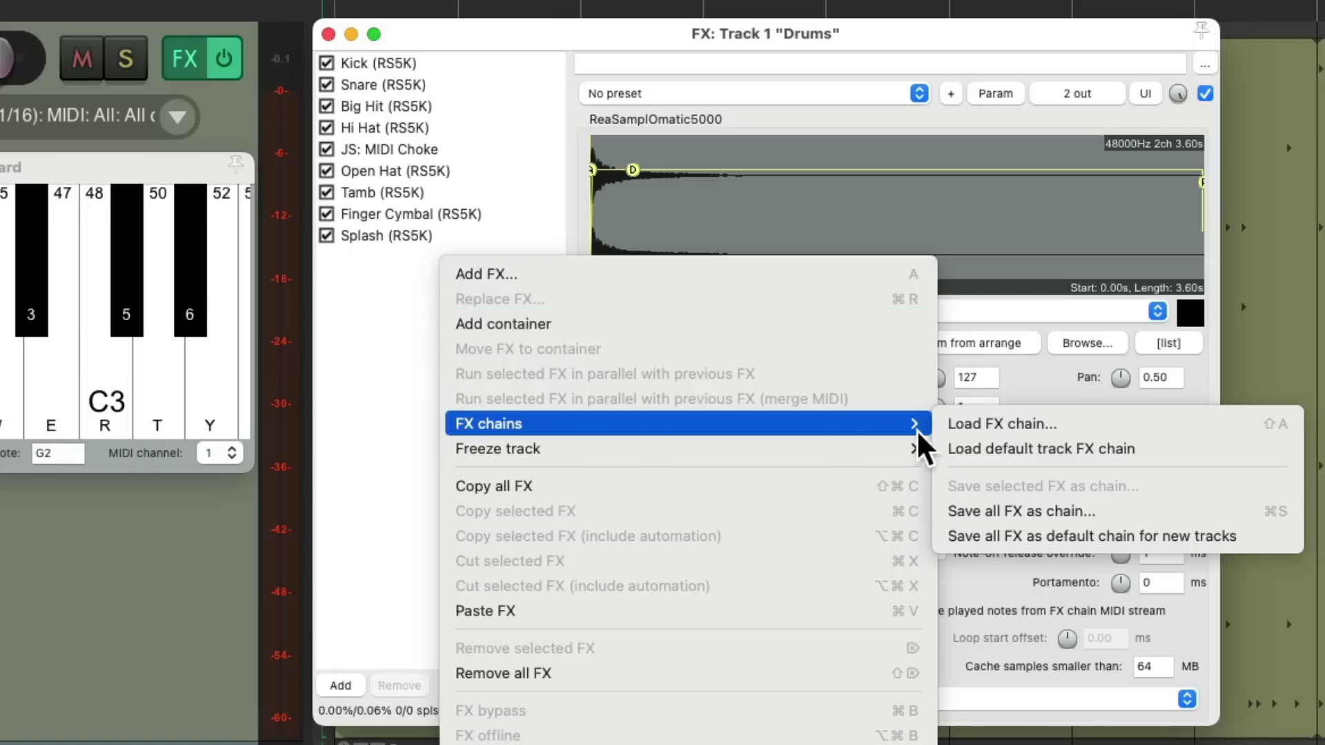
pyautogui.click(1104, 529)
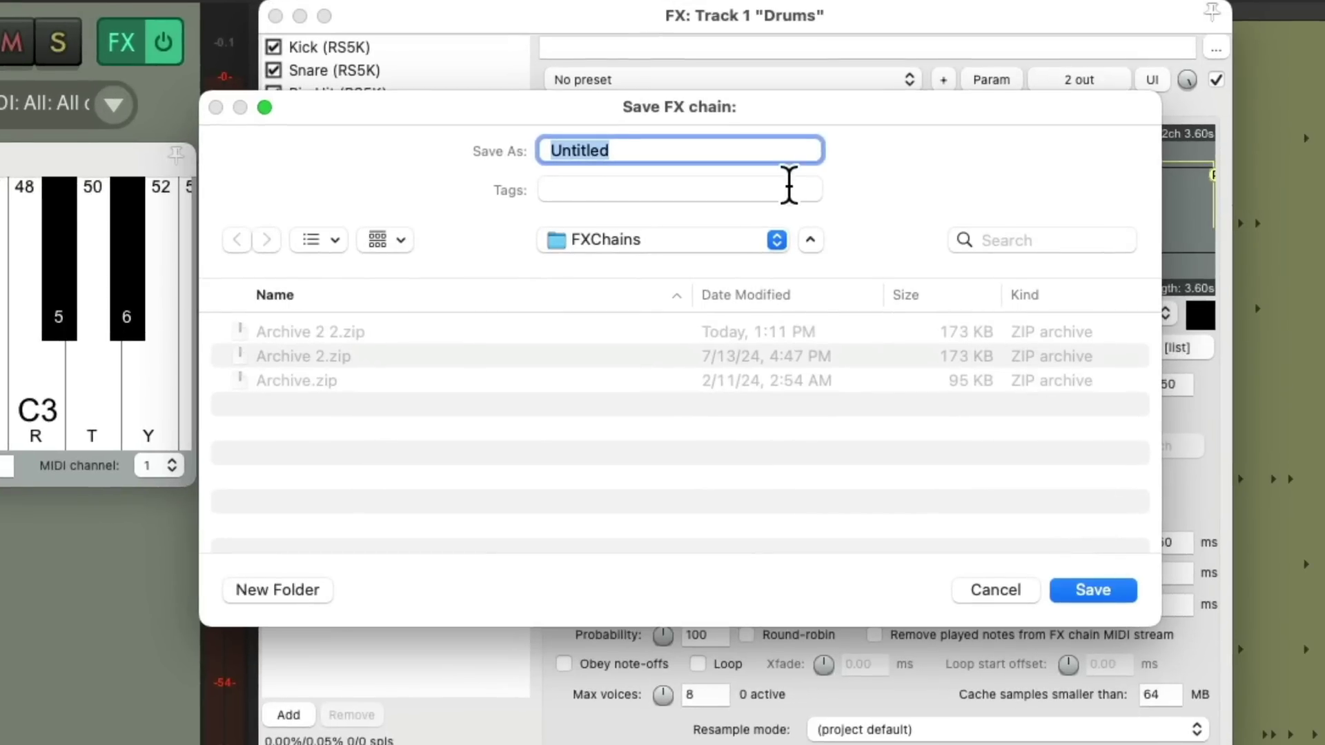
pyautogui.press('Return')
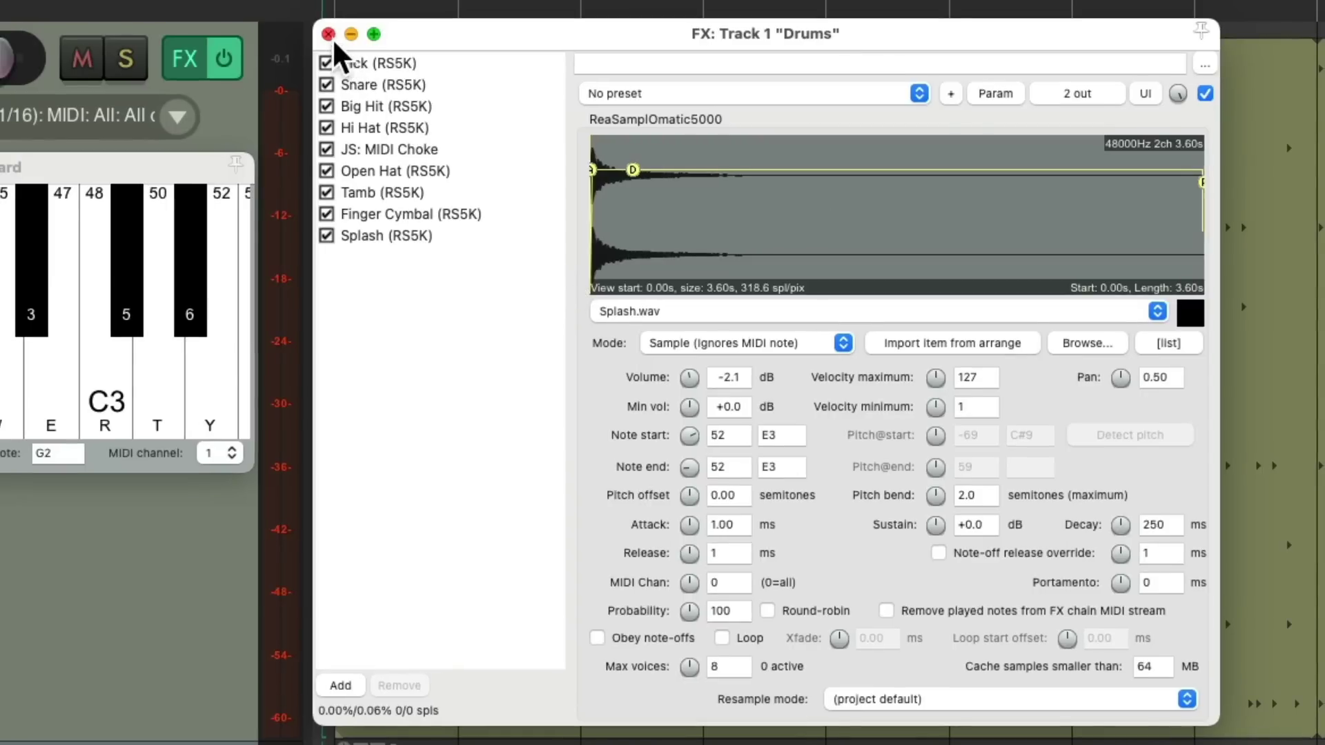
pyautogui.click(329, 34)
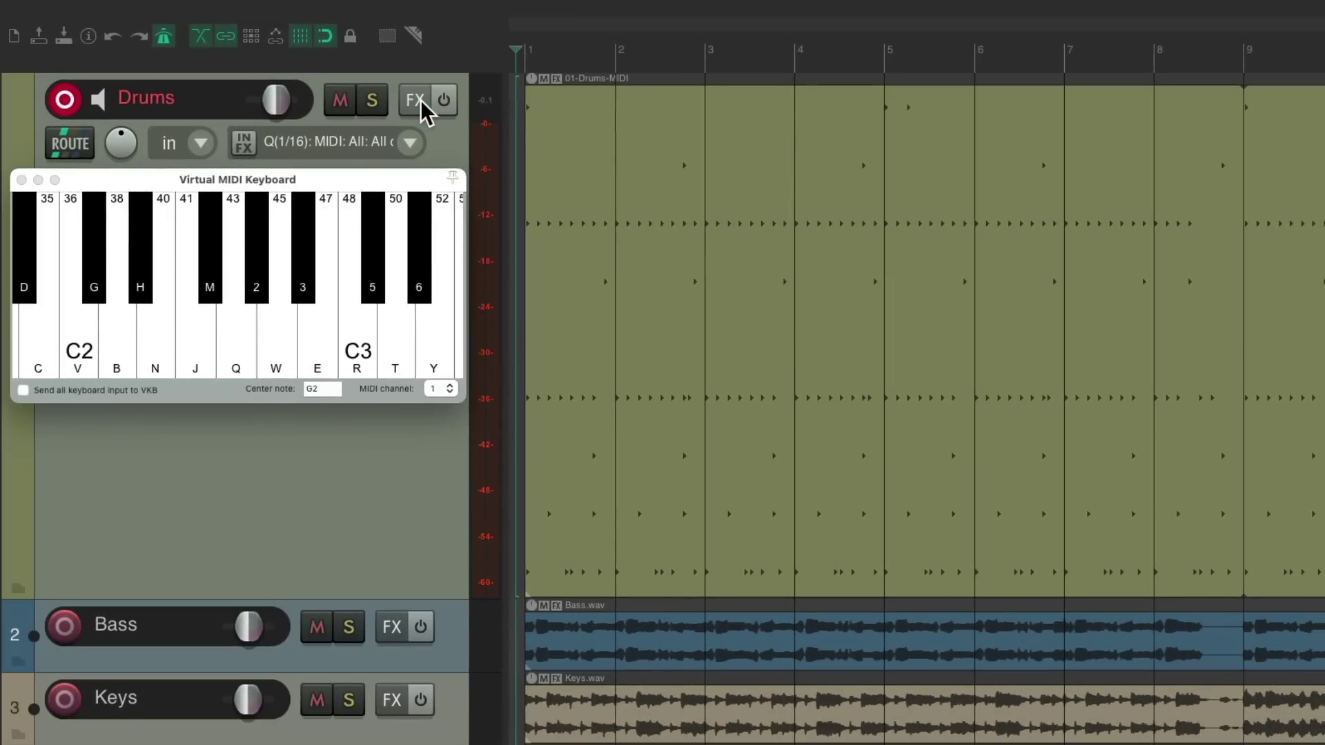
# - Load the saved 'Drum Kit' FX chain onto the Drums track and close the FX window
pyautogui.click(418, 104)
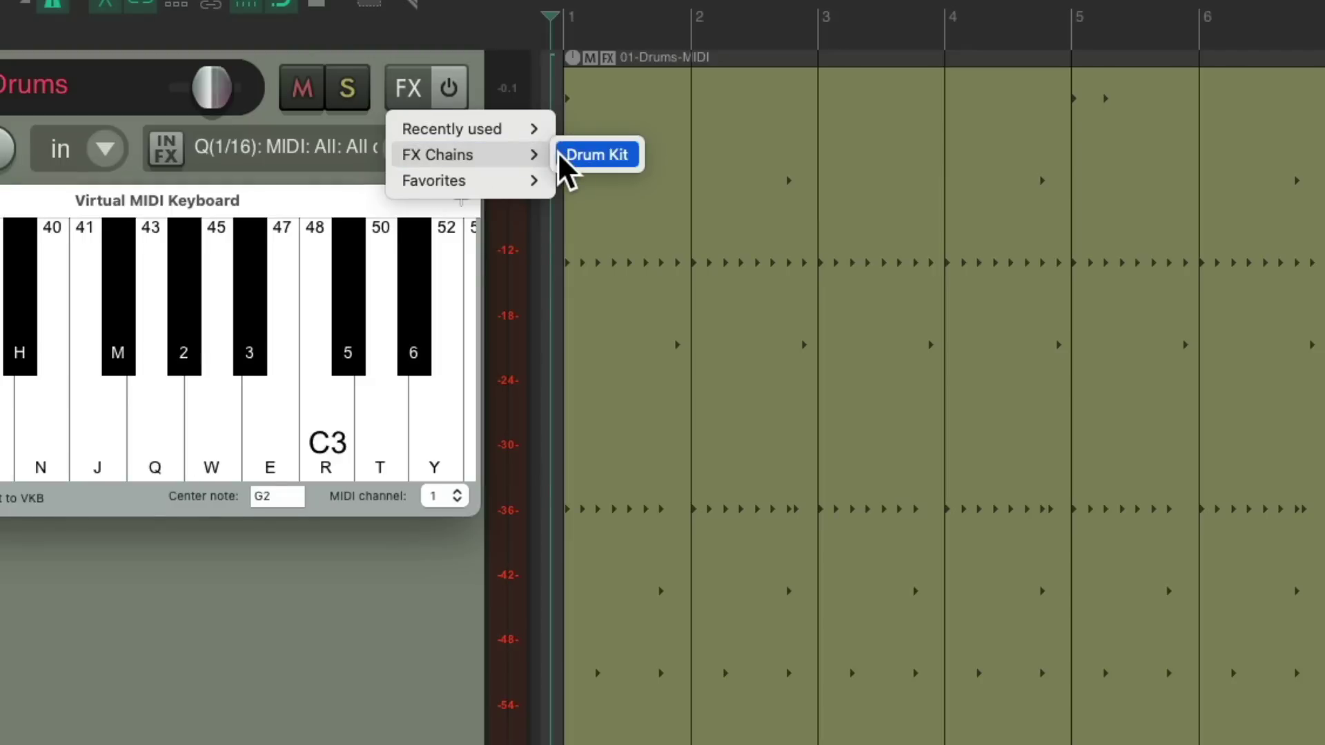
pyautogui.click(561, 159)
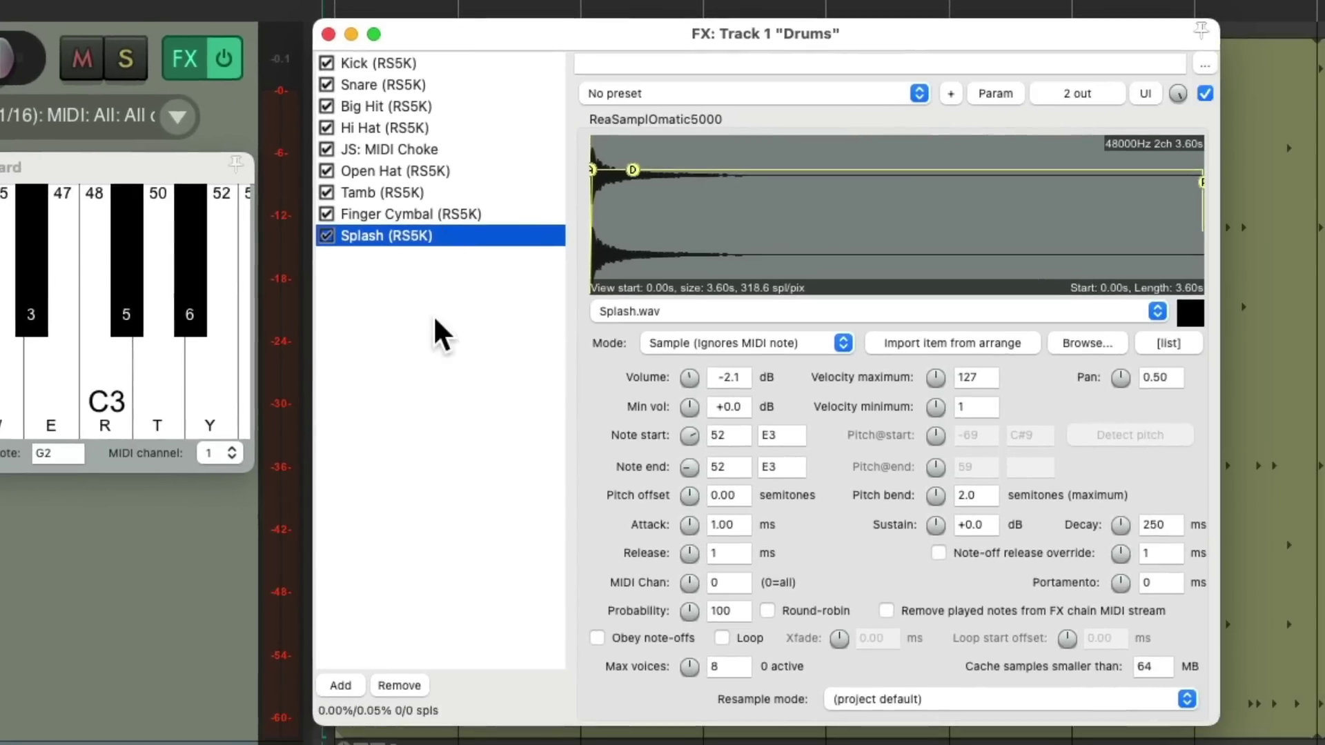
pyautogui.click(438, 325)
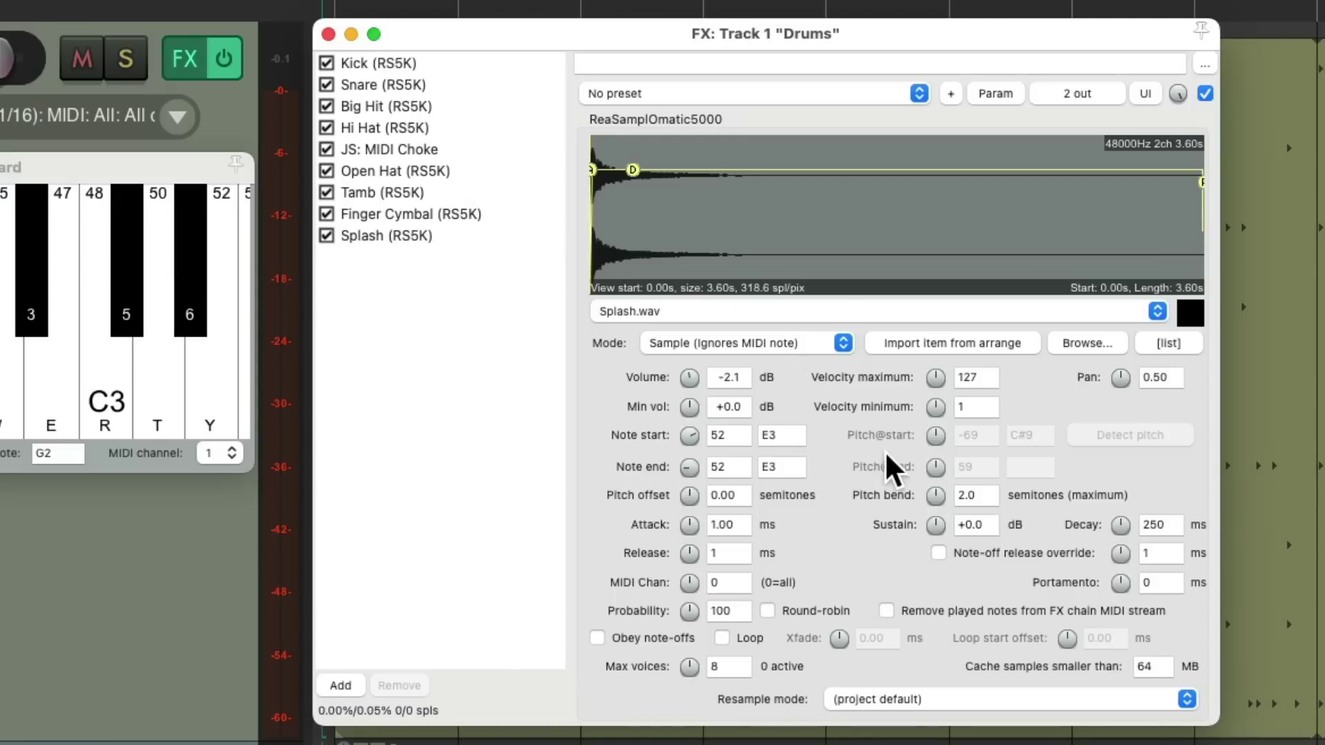
pyautogui.click(329, 34)
pyautogui.press('space')
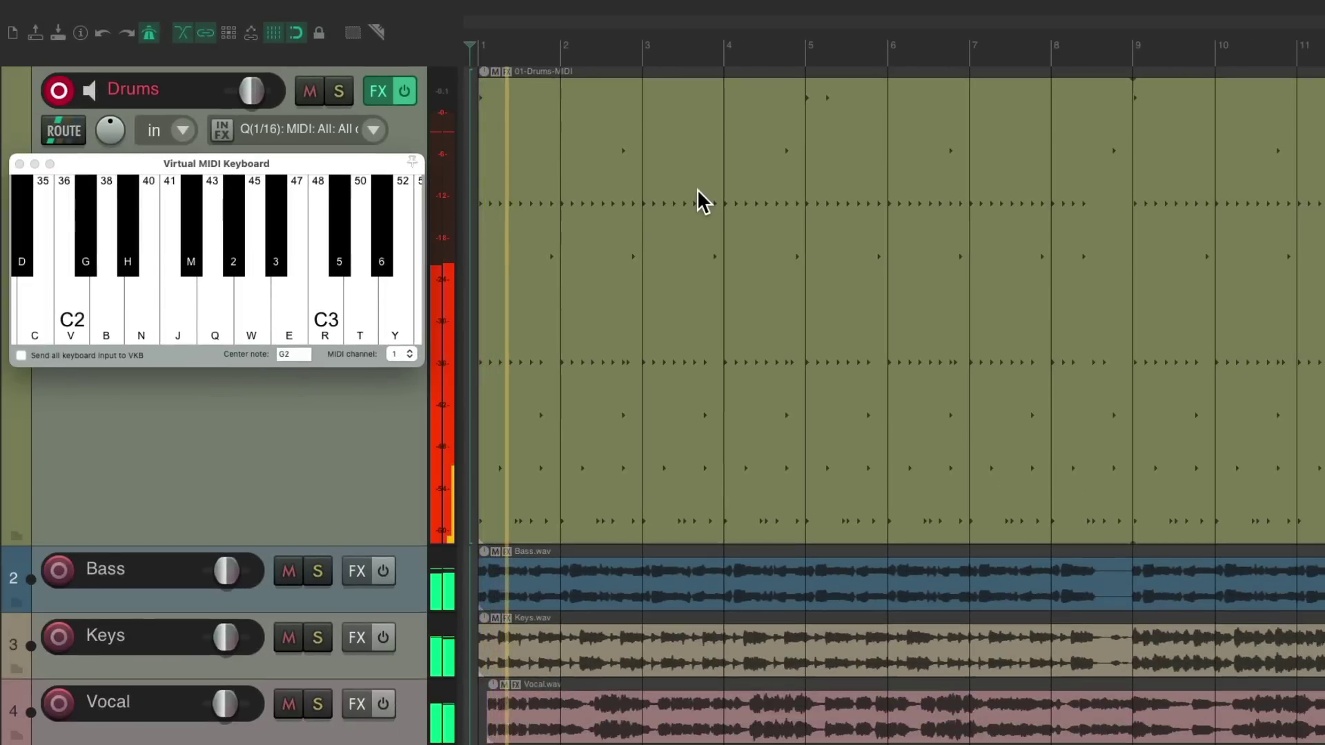